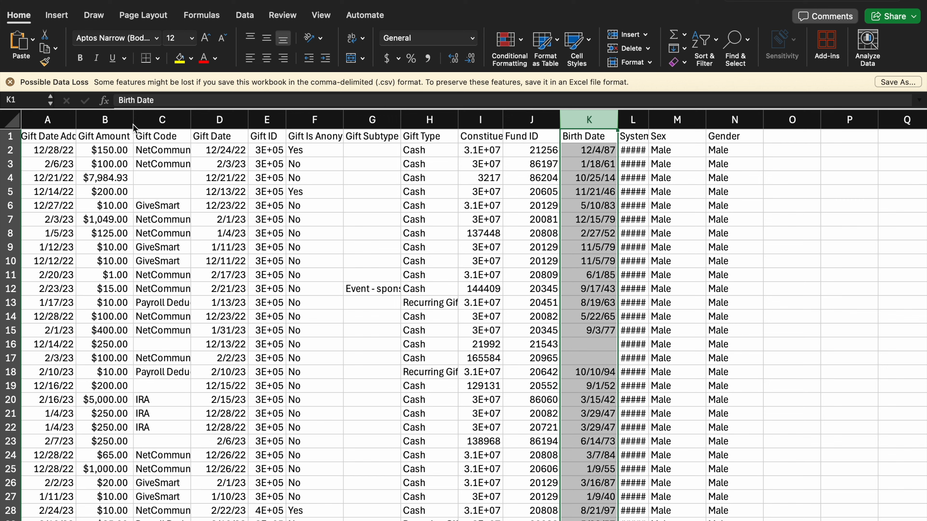
Review the Gift Date, Gift ID, Constituent ID, Birth Date, Gift Amount and Sex columns in the gift spreadsheet
click(210, 115)
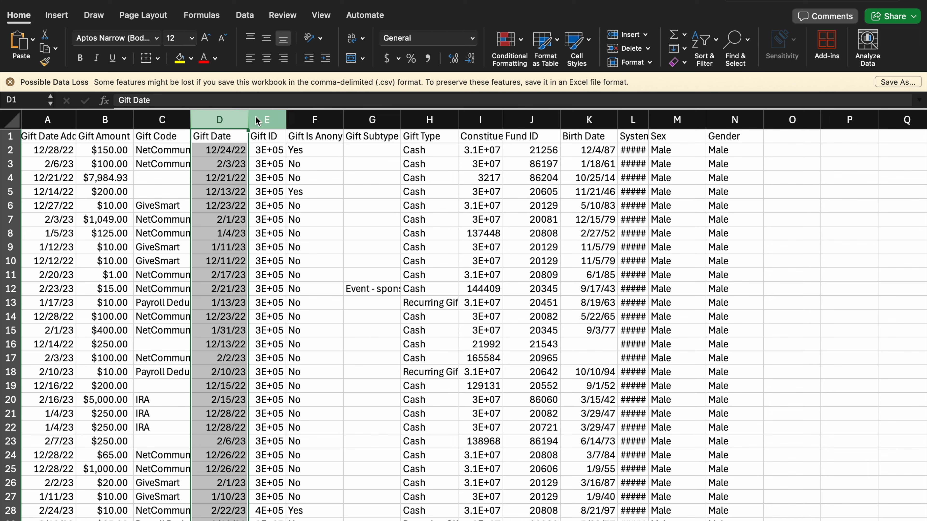
click(264, 116)
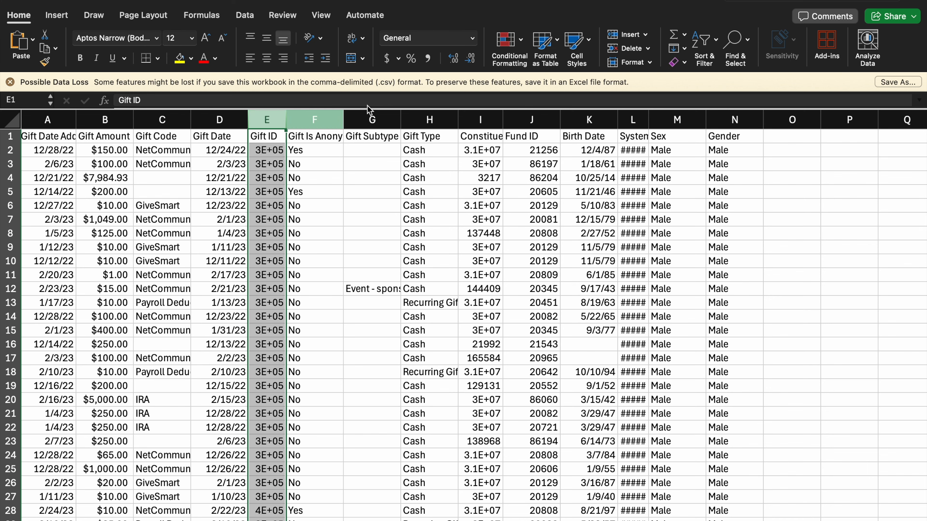
click(475, 121)
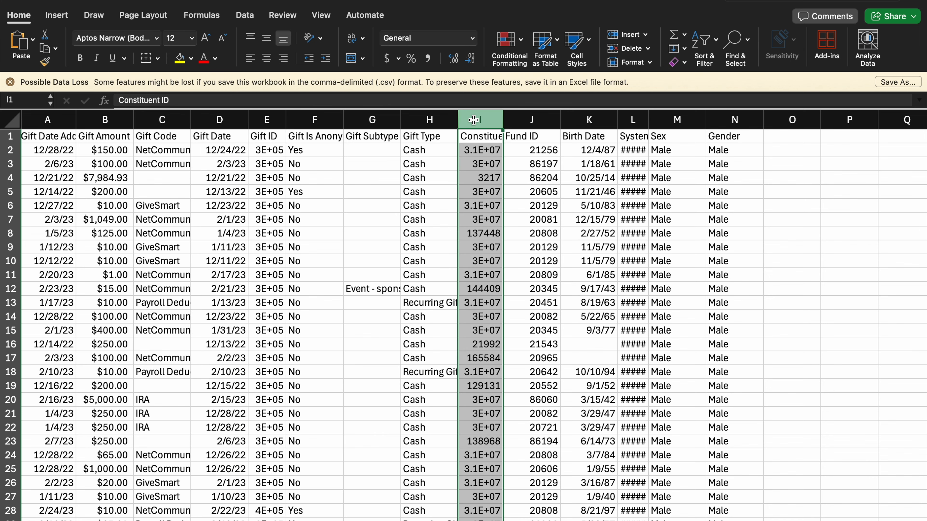
click(586, 118)
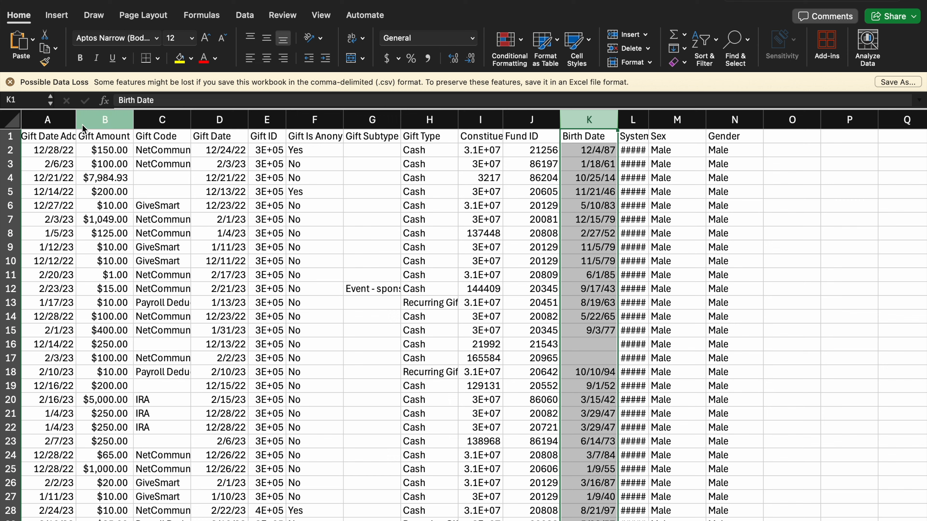
click(93, 120)
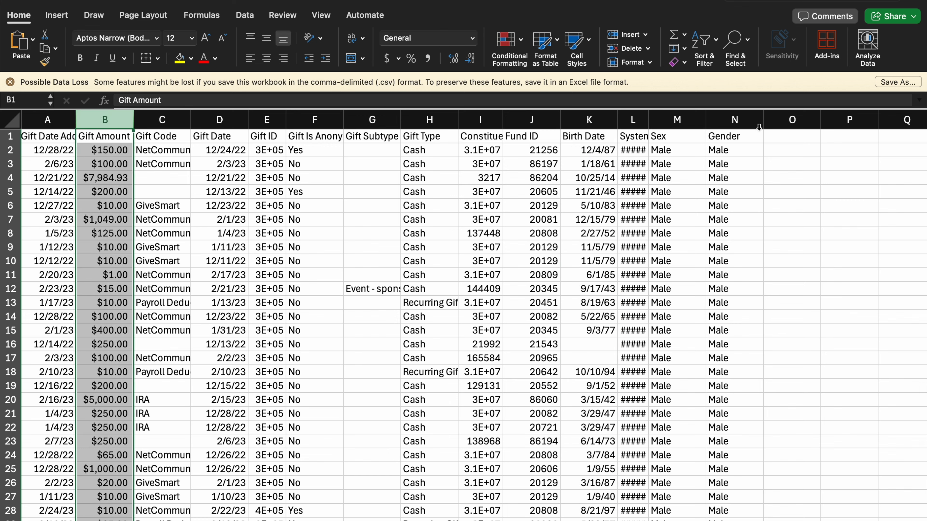
click(664, 123)
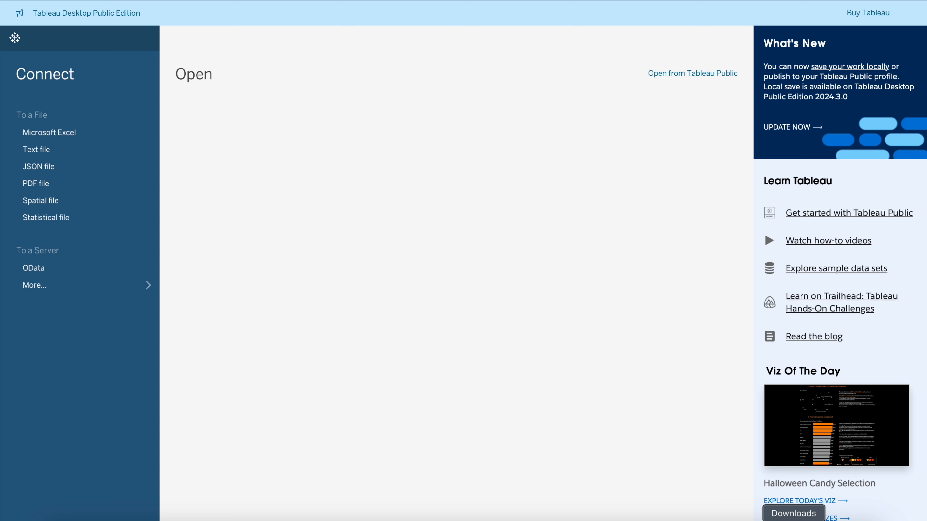
Switch to Tableau, connect to the text file Gifts 2010 Age.CSV, and open Sheet 1 with its fields
click(794, 519)
click(391, 220)
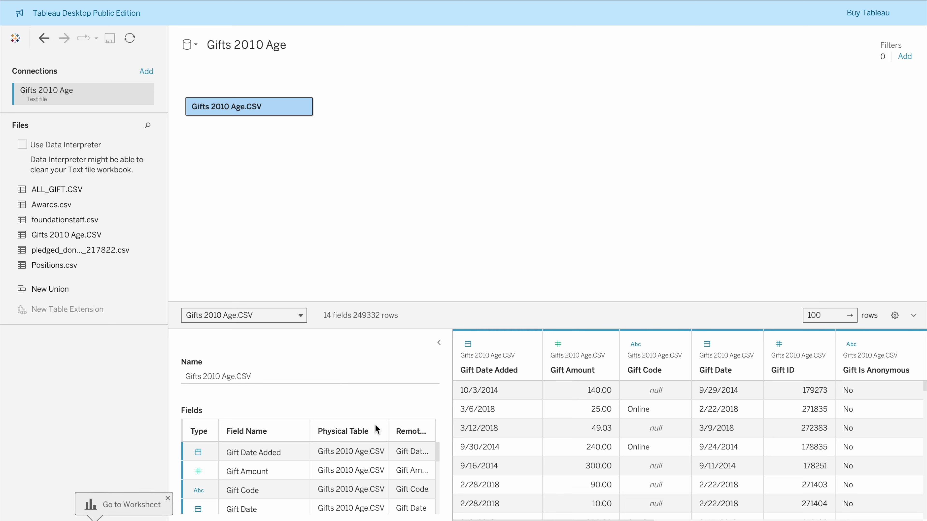
mouse_move(569, 518)
mouse_down()
mouse_move(796, 518)
mouse_move(581, 518)
mouse_up()
click(95, 520)
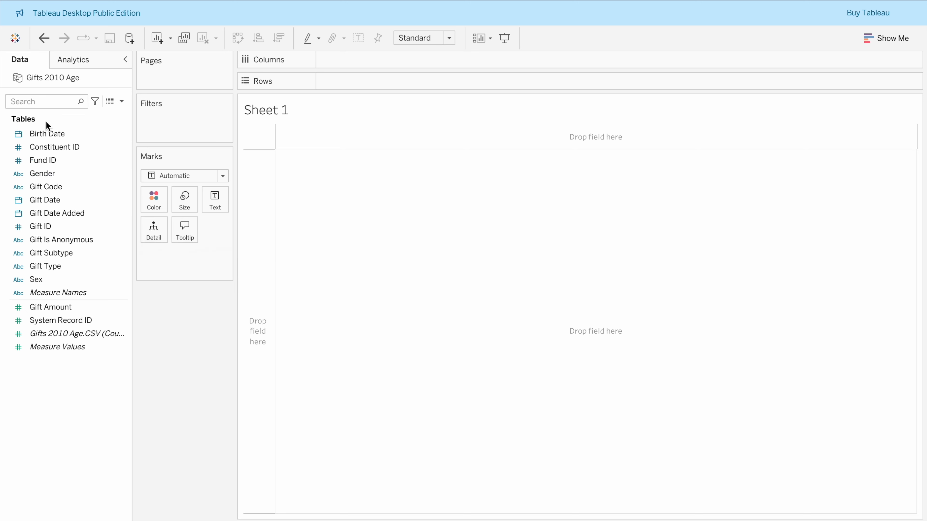
click(51, 136)
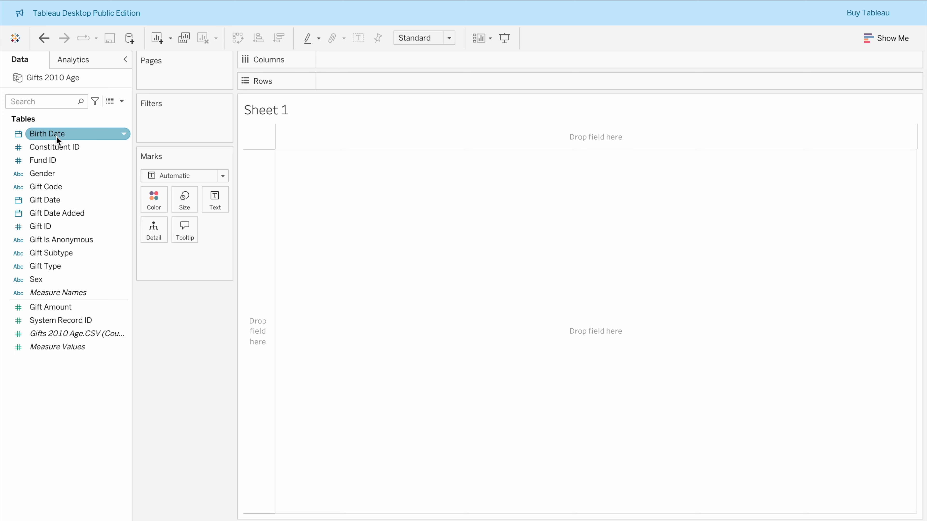
Switch to Google Drive, open the Age document in the Calculated Fields Tableau folder, and copy its IF…END formula
key(ctrl+Right)
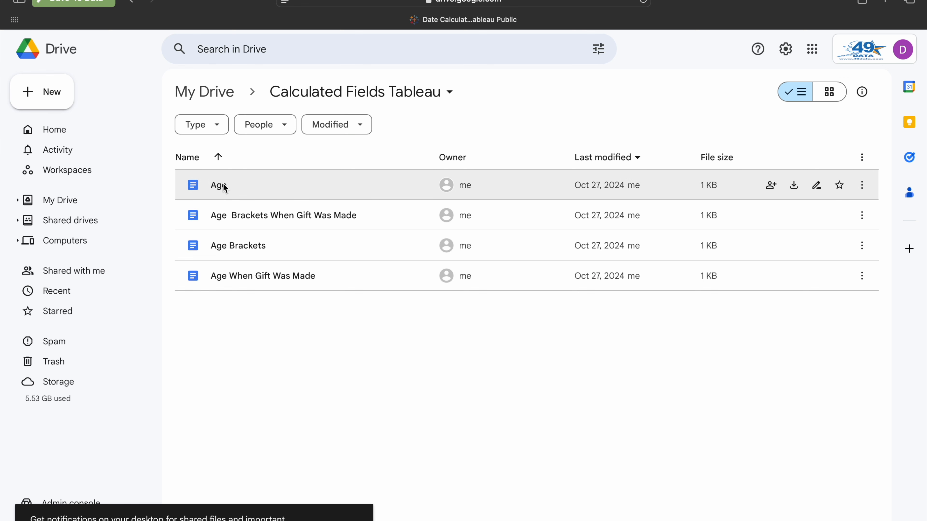
double_click(223, 187)
click(246, 246)
drag(245, 245, 283, 314)
key(ctrl+c)
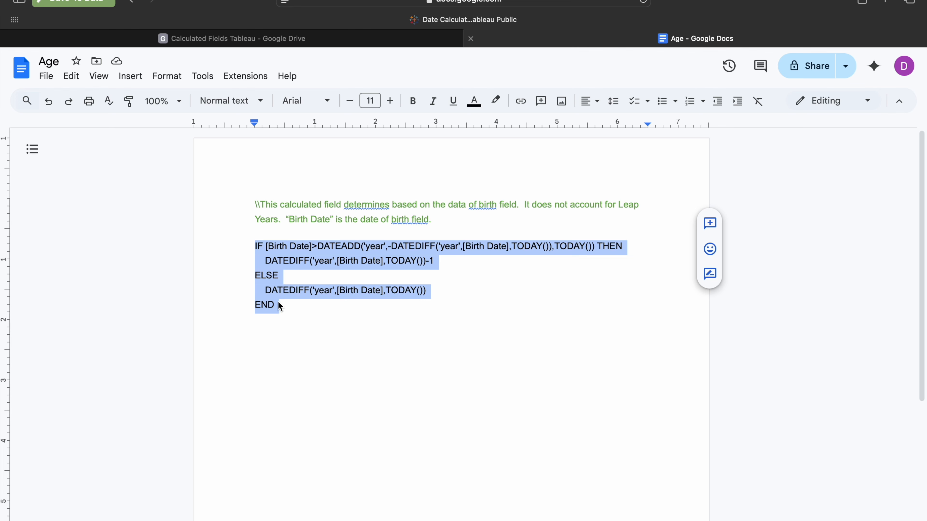
Switch back to Tableau and create a calculated field named Age containing the copied formula
key(ctrl+Left)
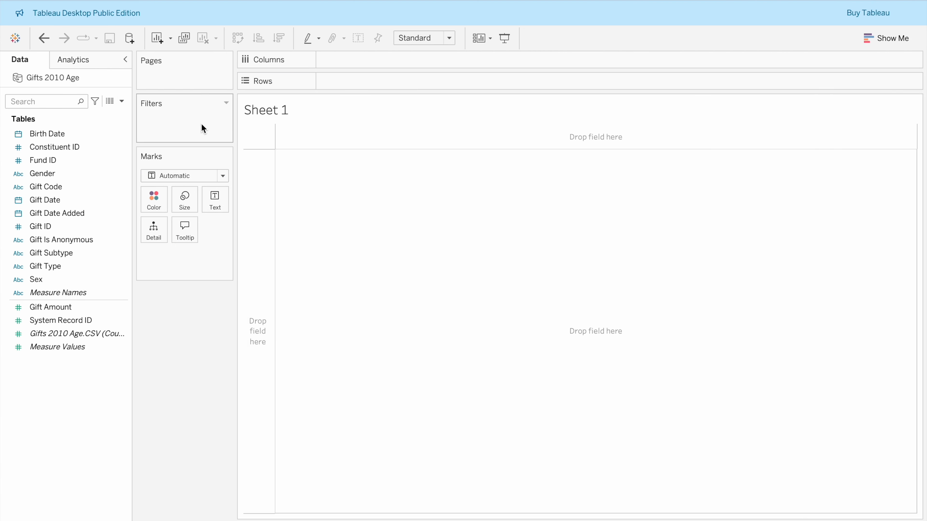
click(121, 101)
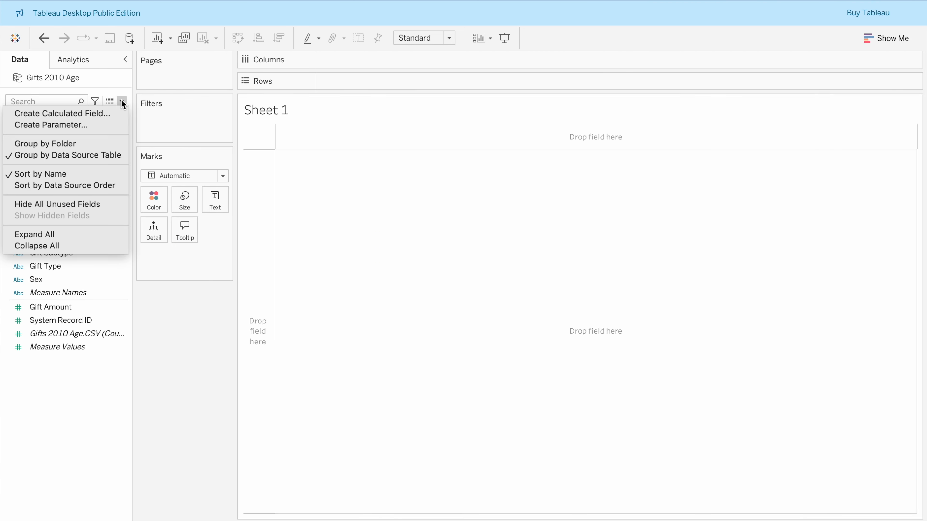
click(112, 113)
text(Age)
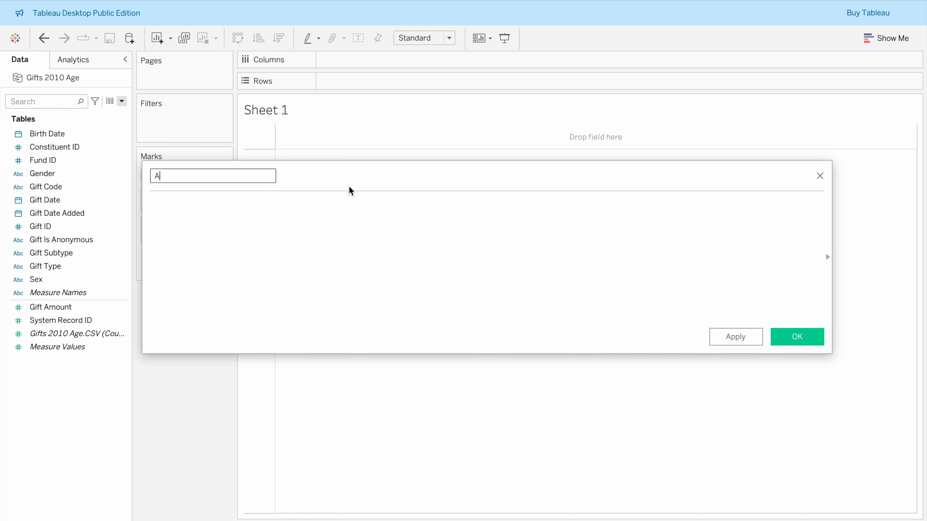
click(318, 216)
key(ctrl+v)
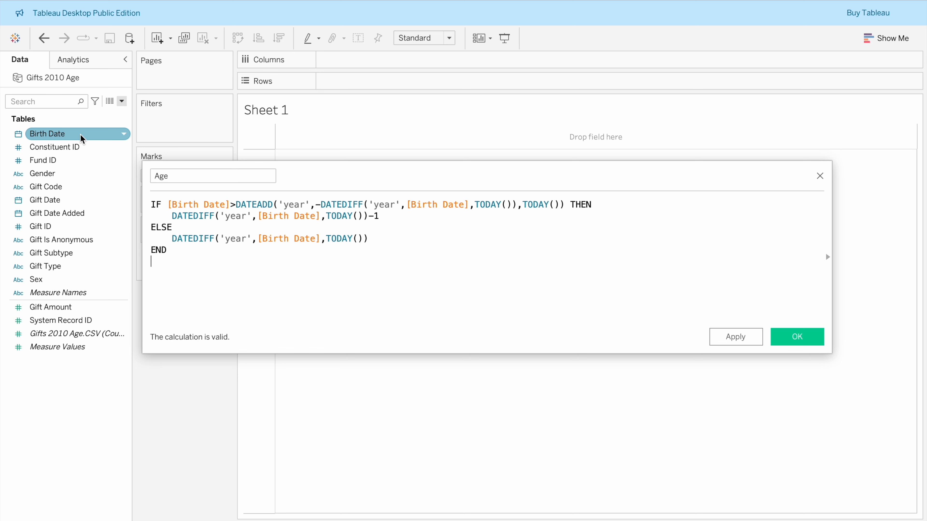
Check the [Birth Date] references in the Age formula and save the calculated field
double_click(189, 205)
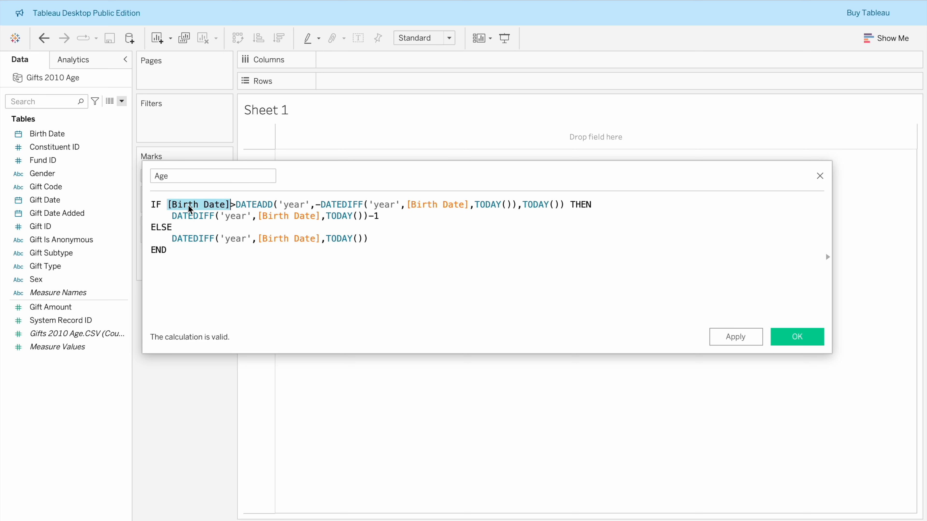
double_click(277, 216)
double_click(280, 239)
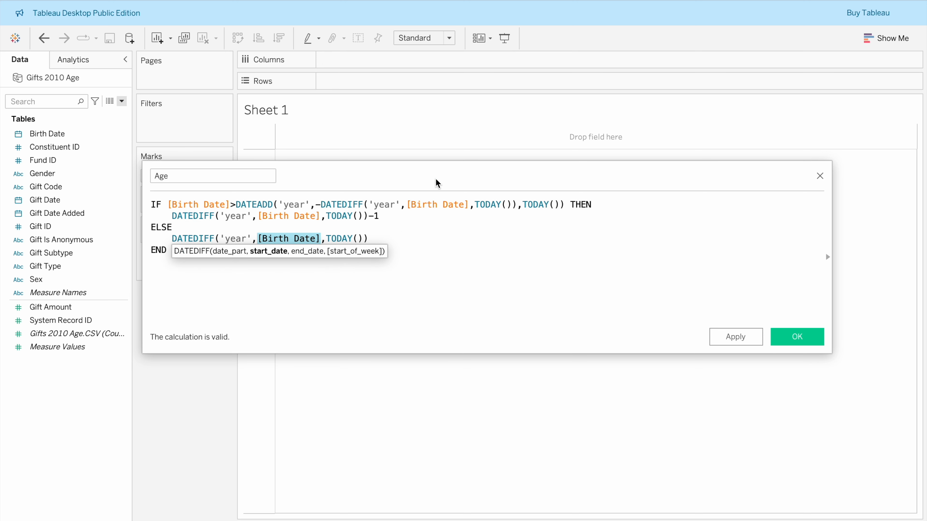
double_click(432, 206)
click(436, 296)
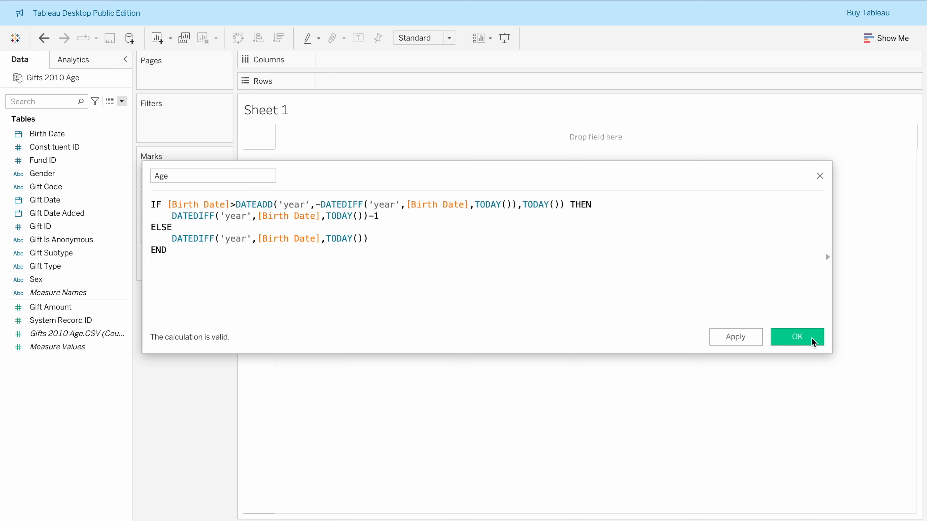
click(806, 340)
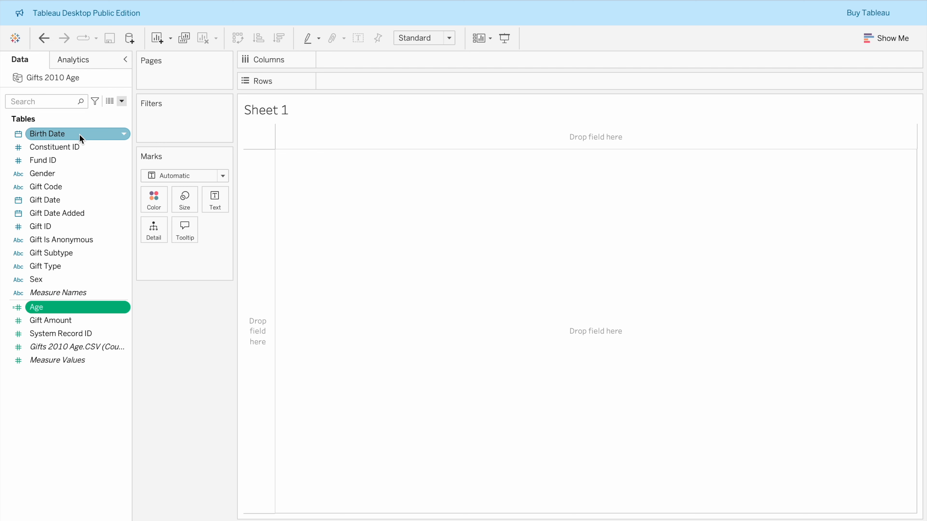
Place Gift Date on Rows at the year level
drag(58, 199, 358, 78)
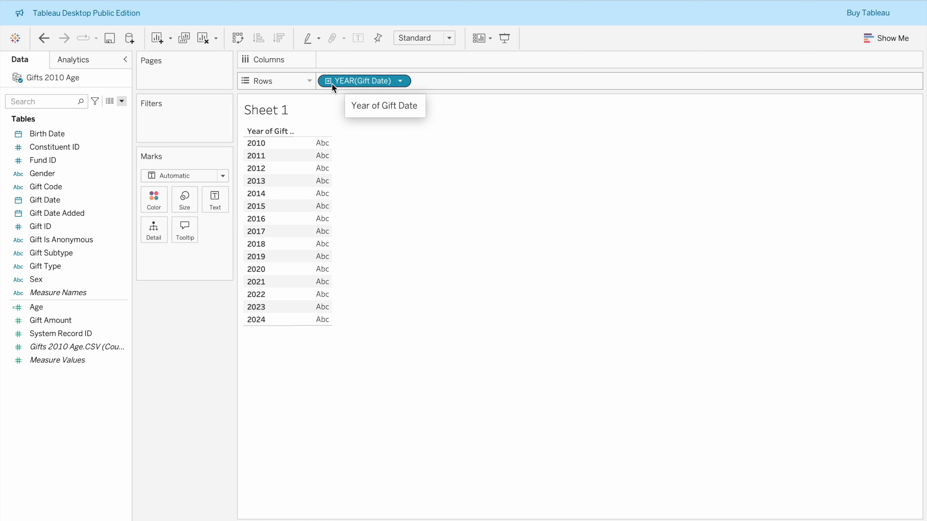
click(400, 81)
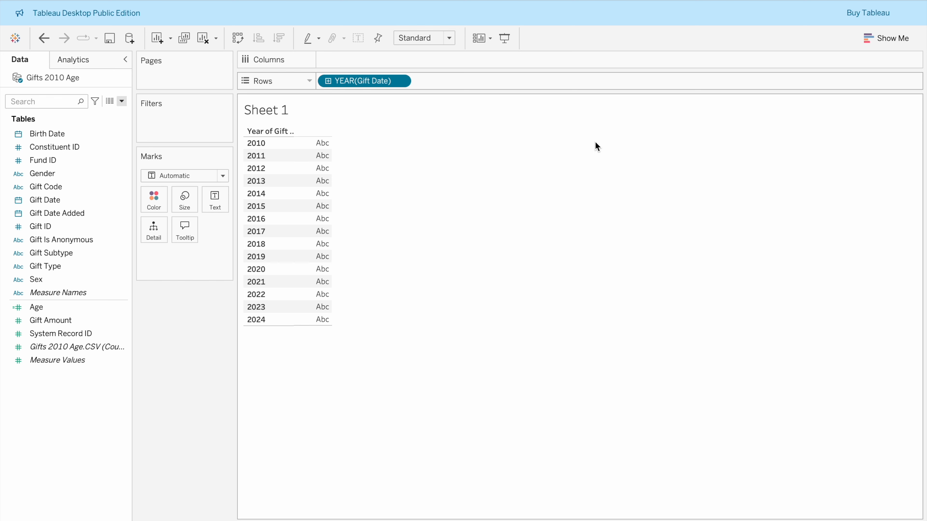
click(60, 253)
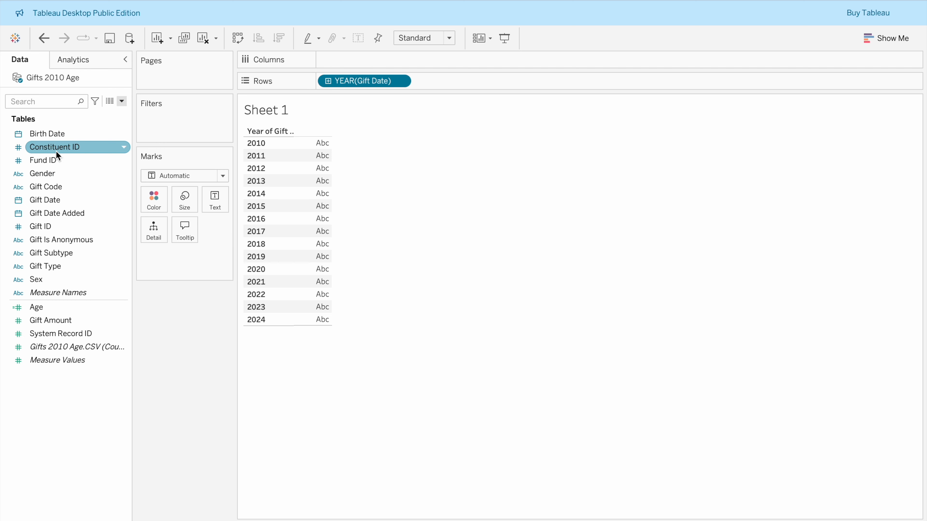
Show Constituent ID as text in the table and aggregate it as Count (Distinct)
drag(58, 149, 214, 198)
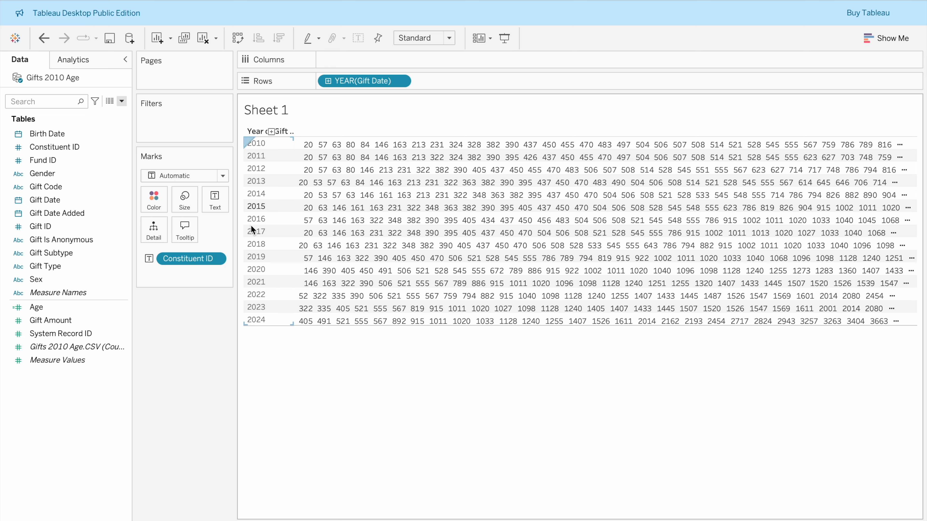
click(215, 260)
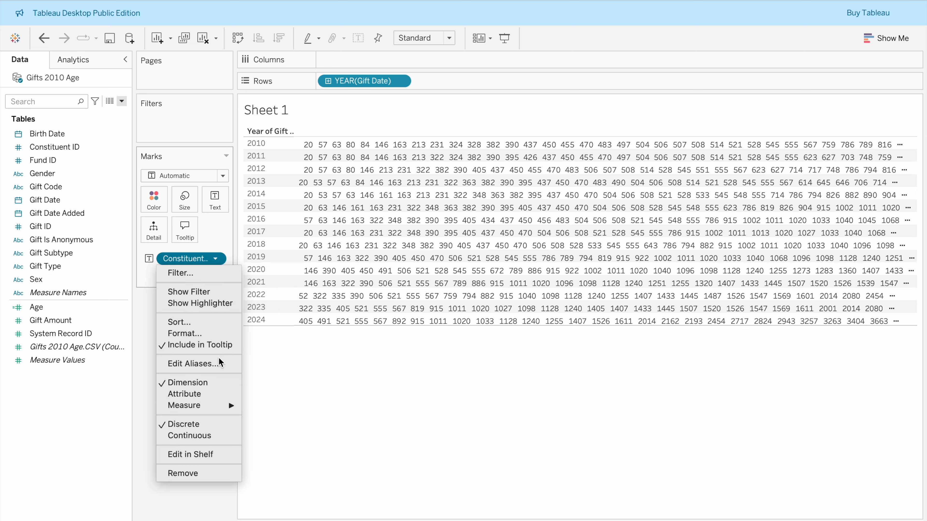
mouse_move(219, 407)
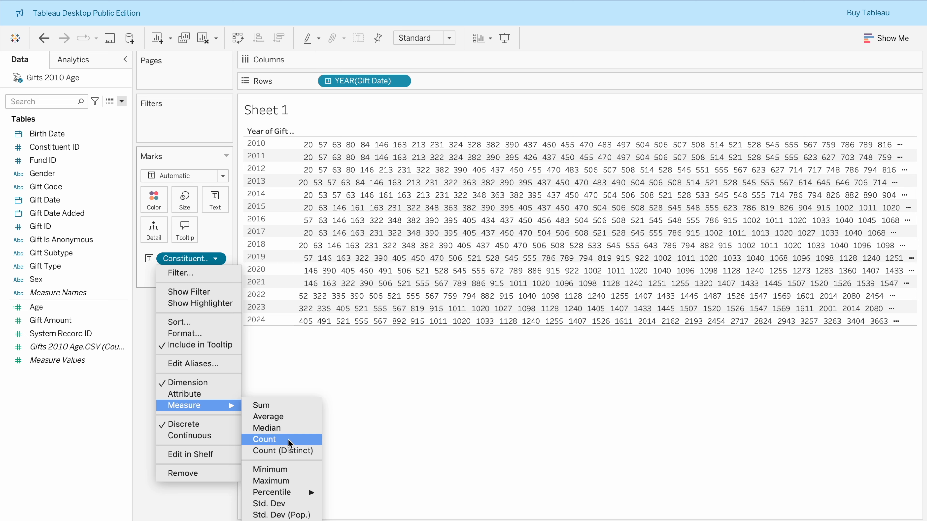
click(291, 452)
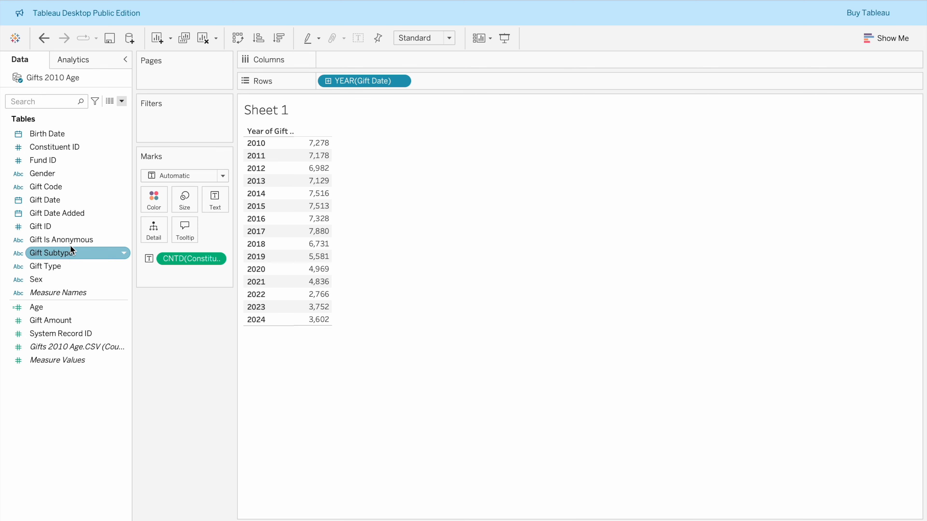
Move the Age field from the measures to the dimensions and place it on Columns
click(60, 310)
drag(61, 309, 64, 220)
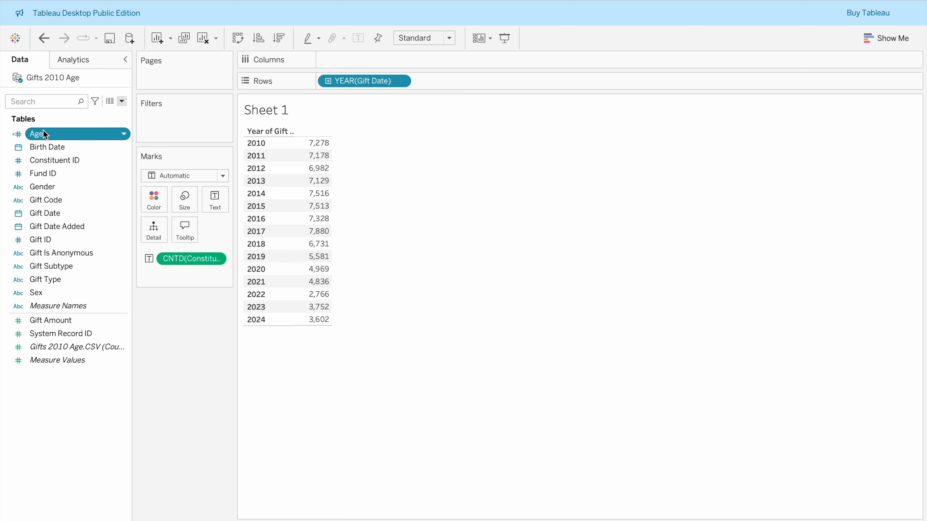
drag(44, 133, 346, 58)
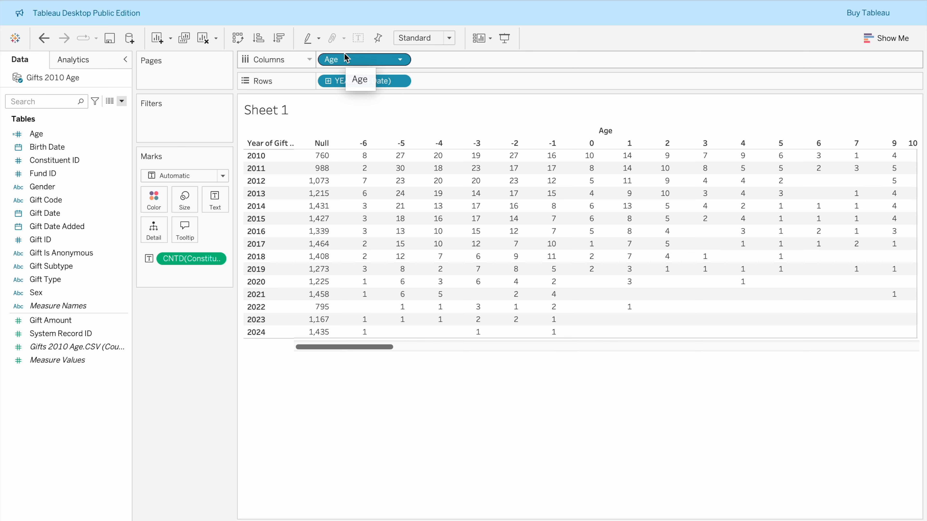
Examine the distinct constituent counts by age and gift year across the table, returning to the first age columns
scroll(420, 211, right, 5)
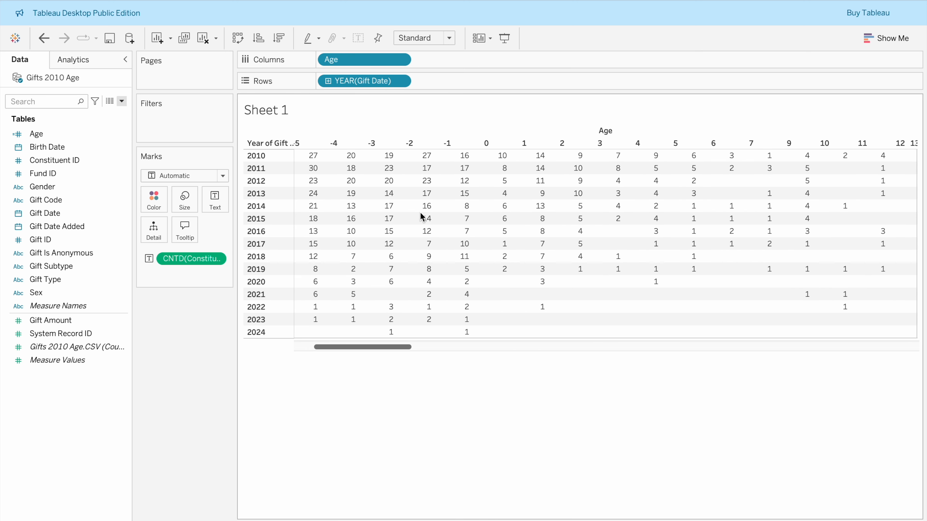
scroll(420, 216, right, 6)
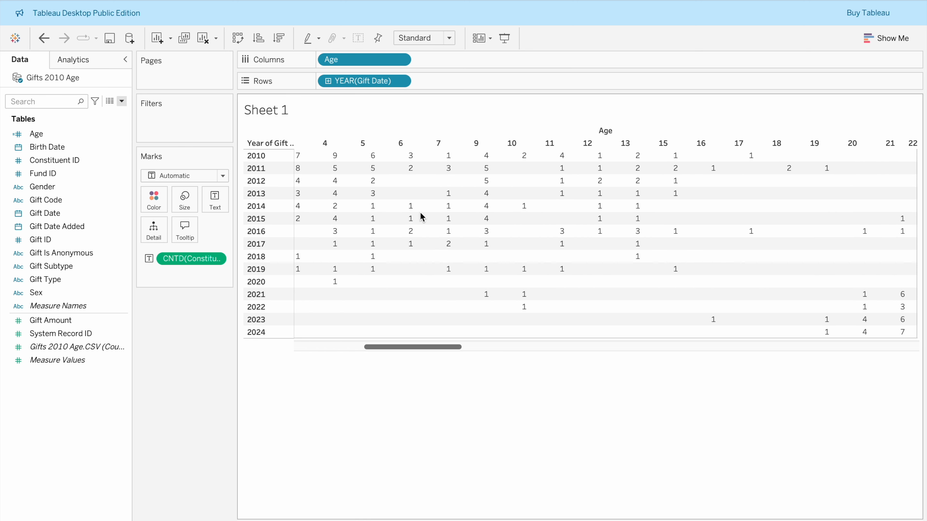
scroll(420, 215, right, 6)
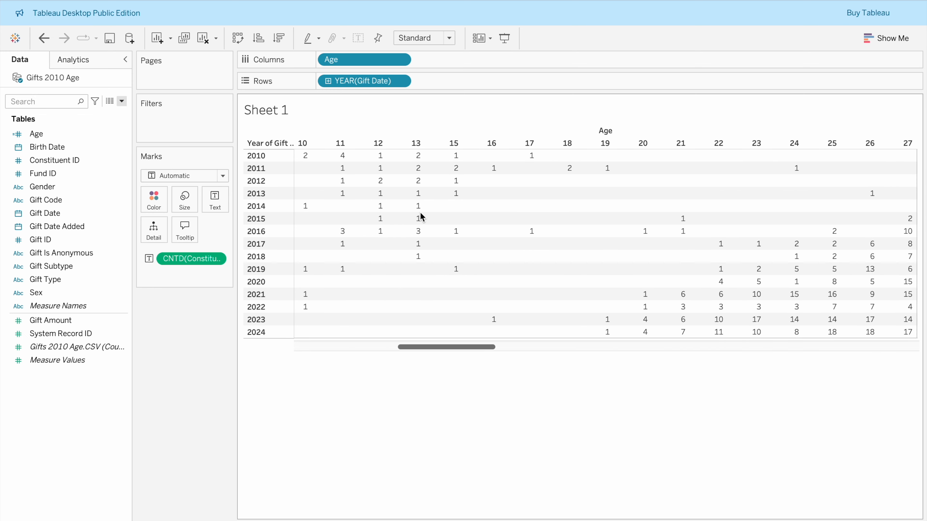
scroll(422, 217, right, 3)
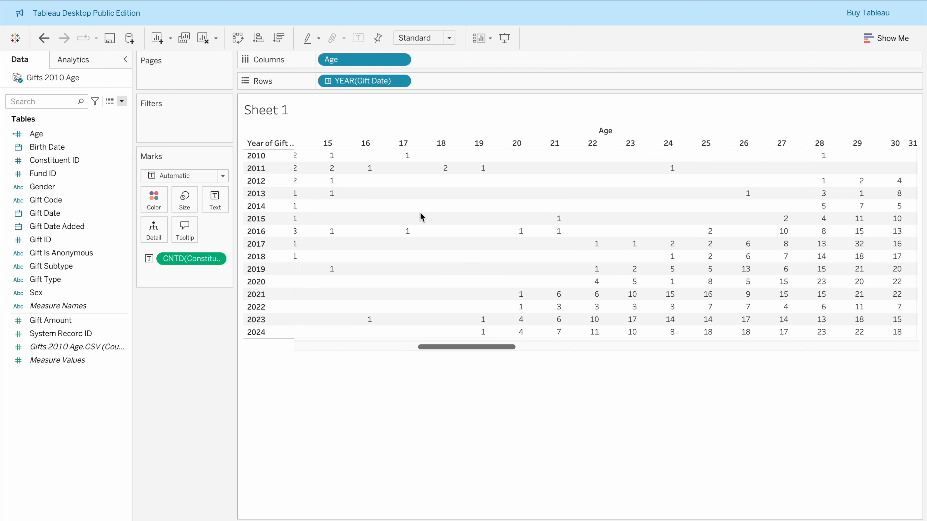
scroll(423, 217, right, 9)
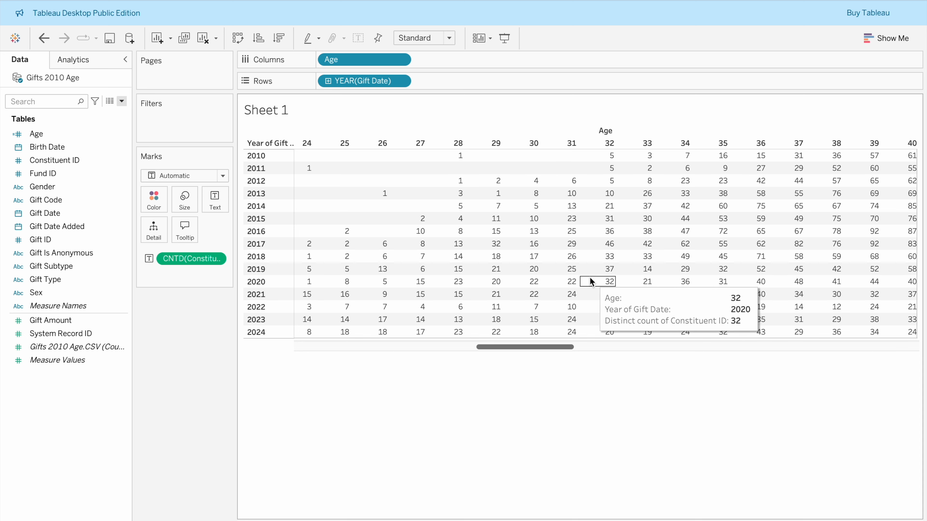
scroll(599, 202, right, 3)
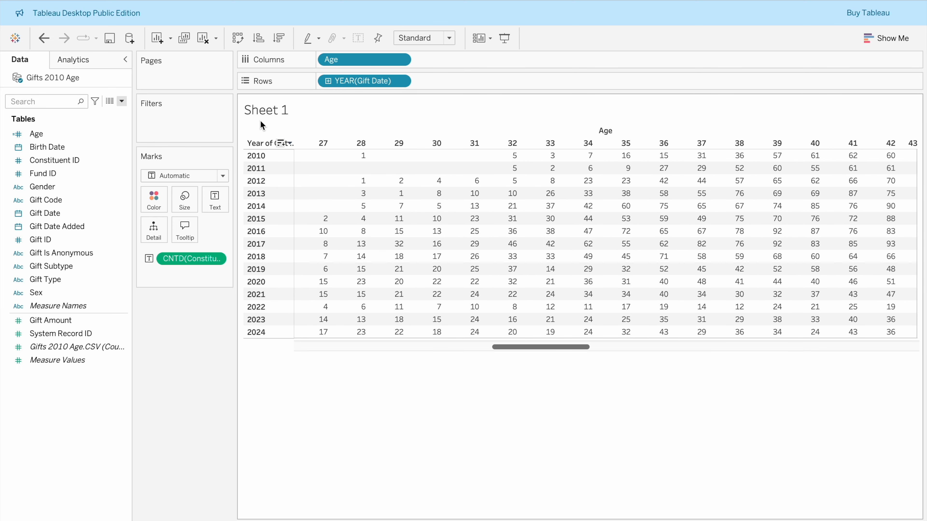
drag(523, 349, 301, 351)
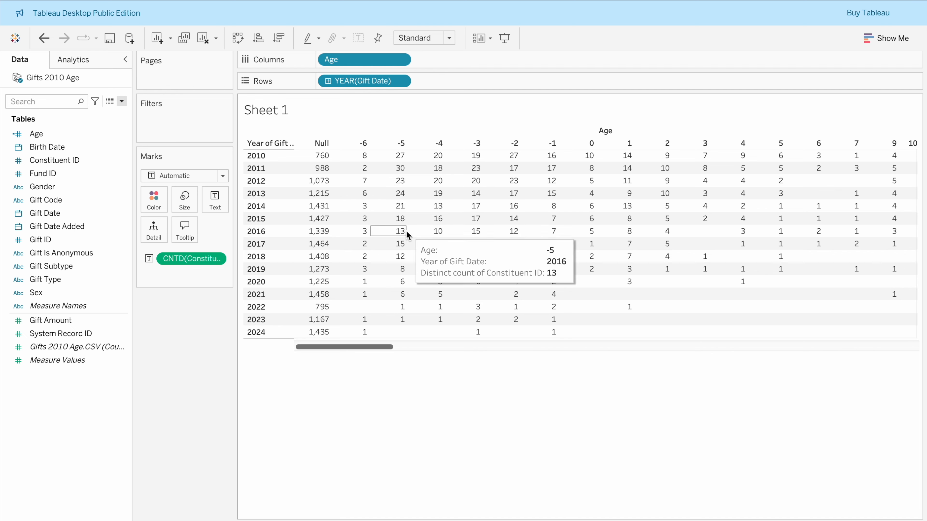
Examine how the distinct constituent counts by gift year are spread across the individual age columns
mouse_move(368, 157)
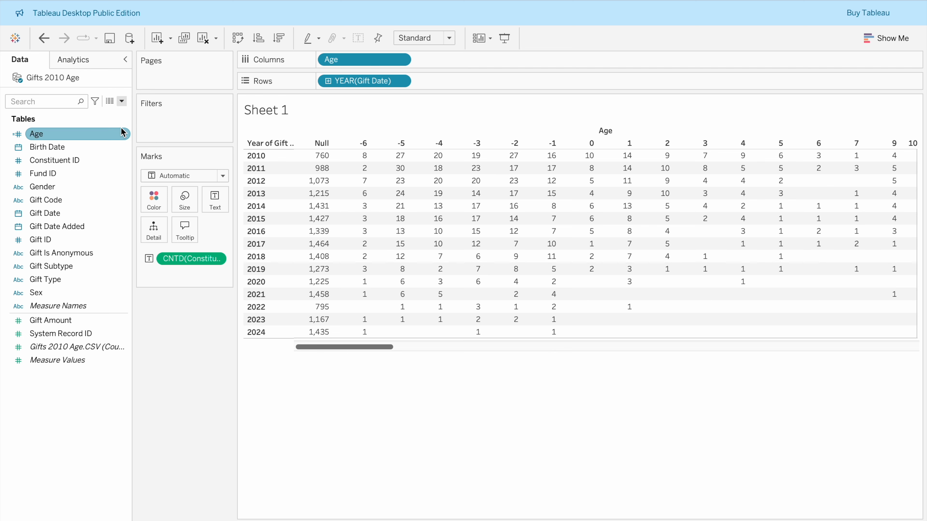
mouse_move(459, 205)
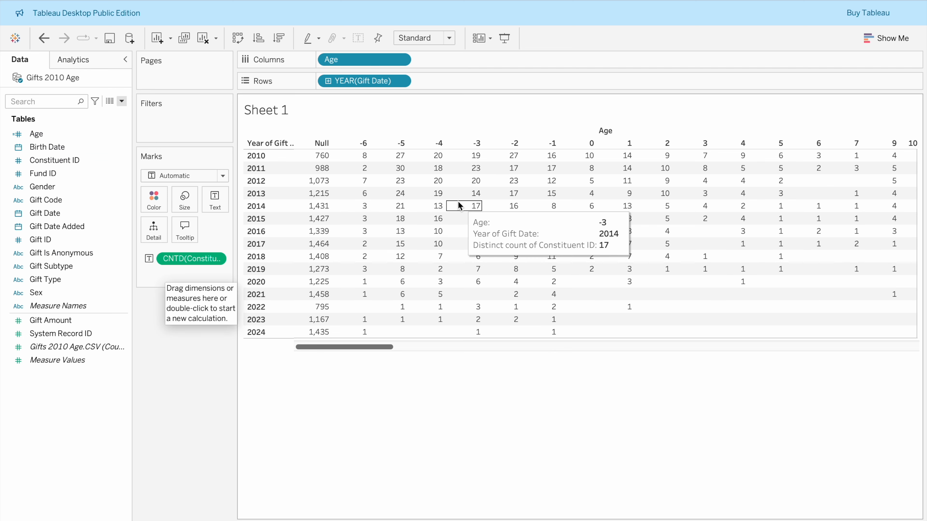
scroll(459, 205, right, 10)
scroll(459, 206, right, 5)
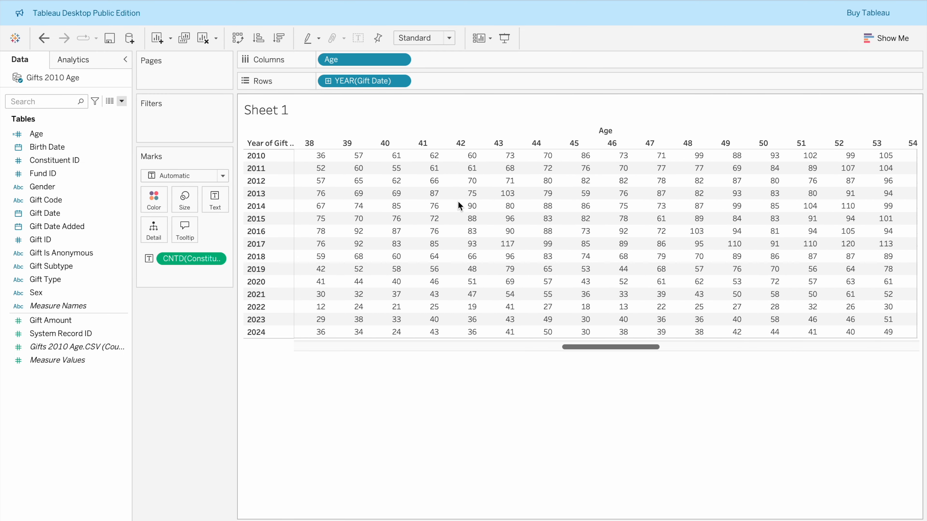
scroll(459, 205, right, 5)
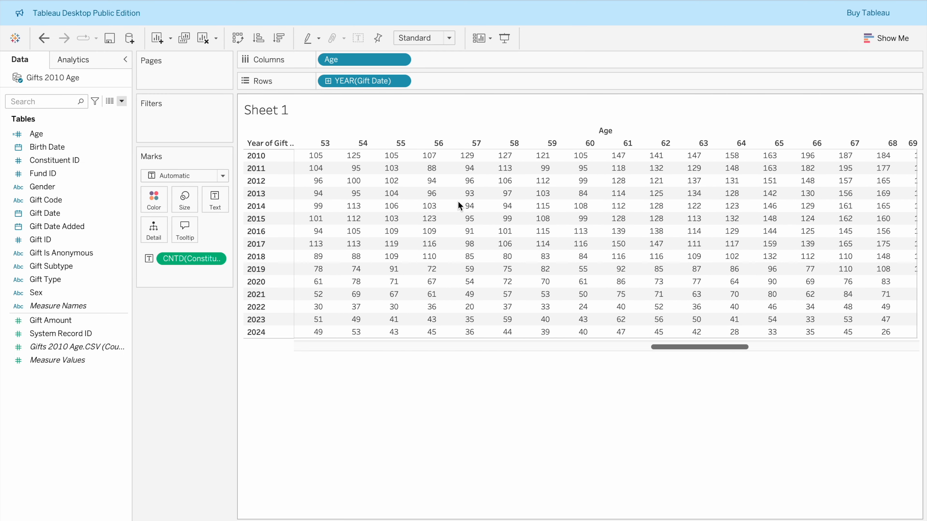
scroll(457, 201, left, 20)
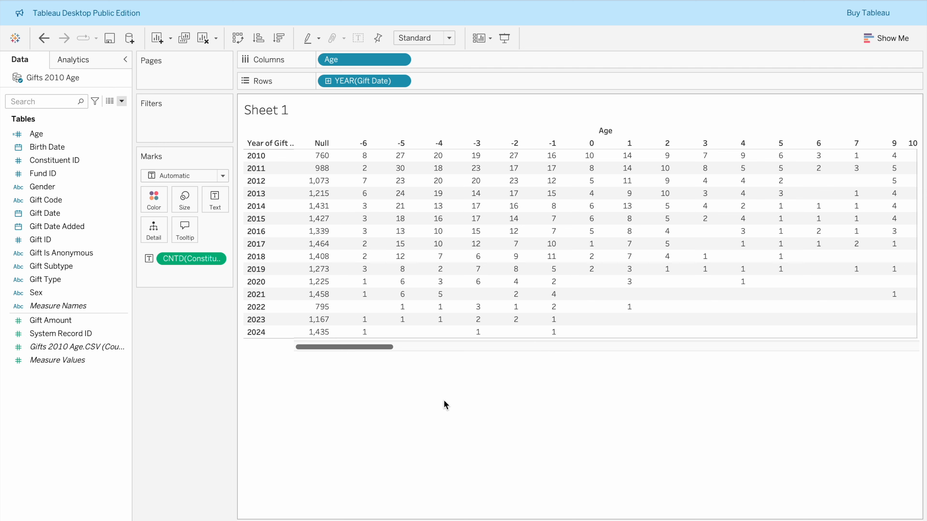
scroll(444, 401, right, 5)
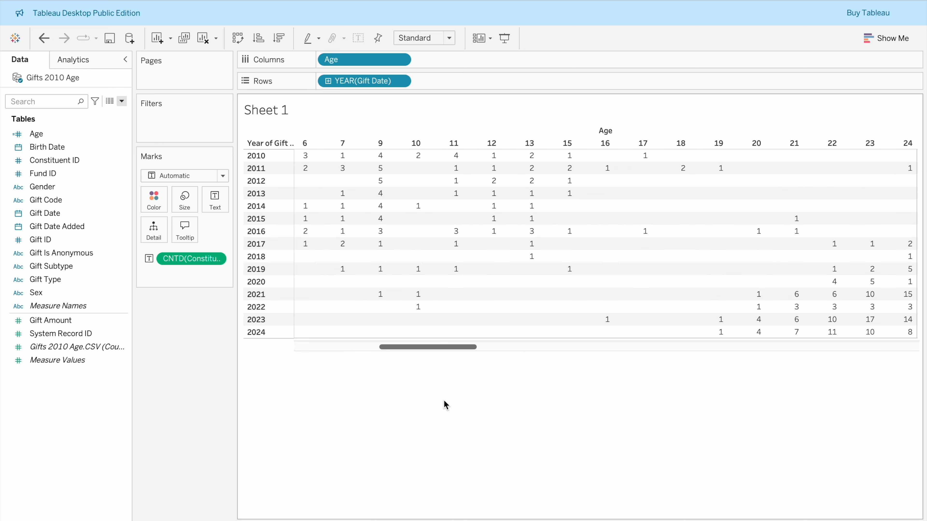
scroll(443, 399, left, 1)
scroll(444, 401, right, 20)
scroll(444, 400, left, 3)
scroll(443, 401, left, 20)
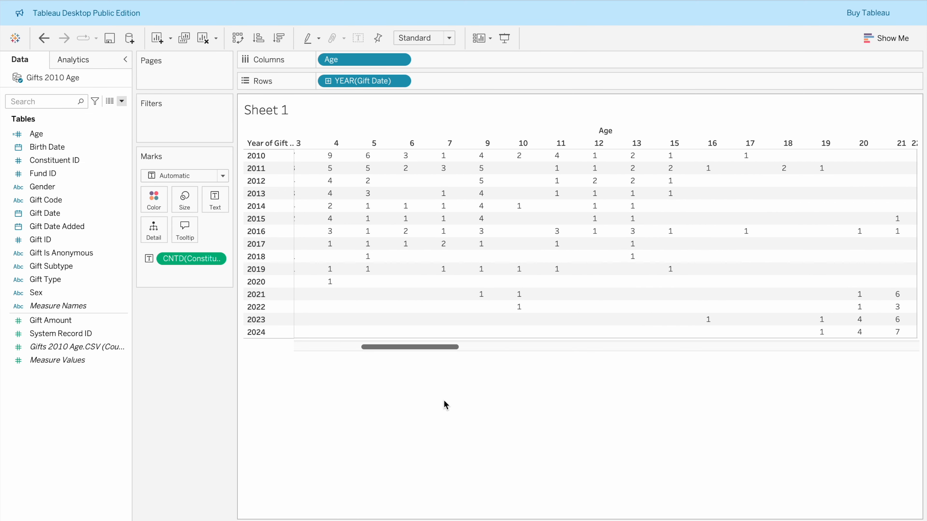
scroll(443, 401, left, 1)
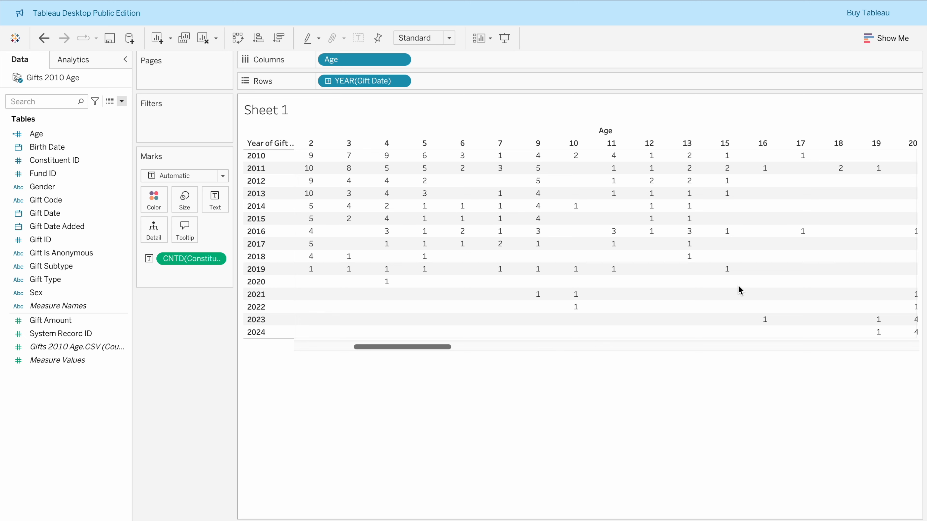
Select the age column headers from 19 down to 1 and group them into a single column
click(854, 143)
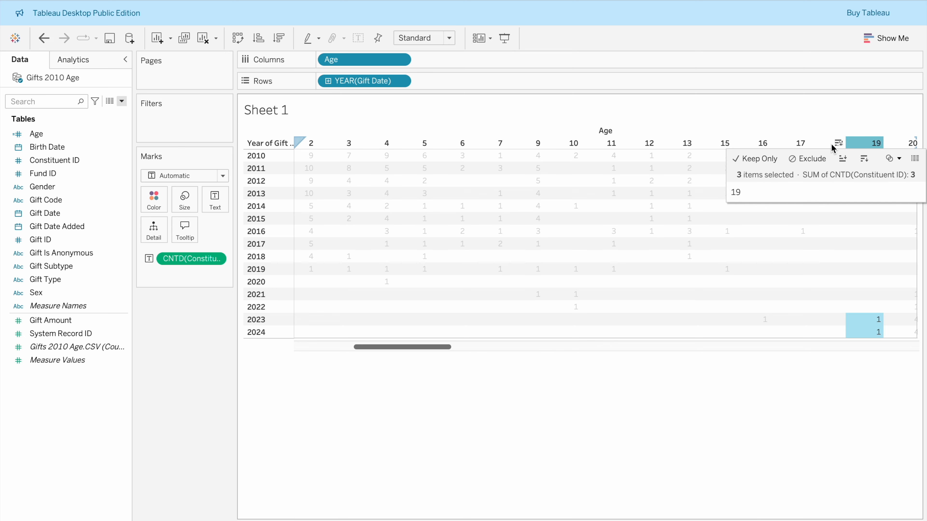
shift+click(806, 143)
drag(806, 146, 330, 143)
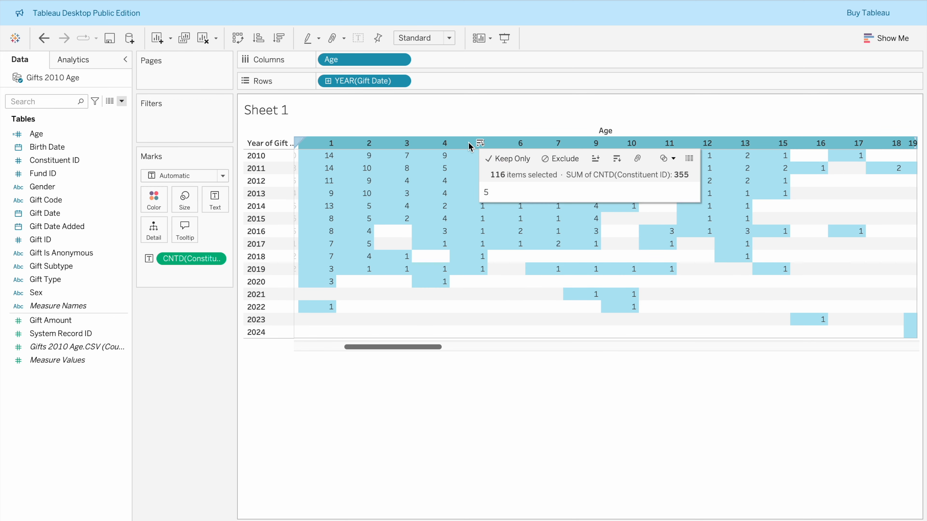
click(636, 159)
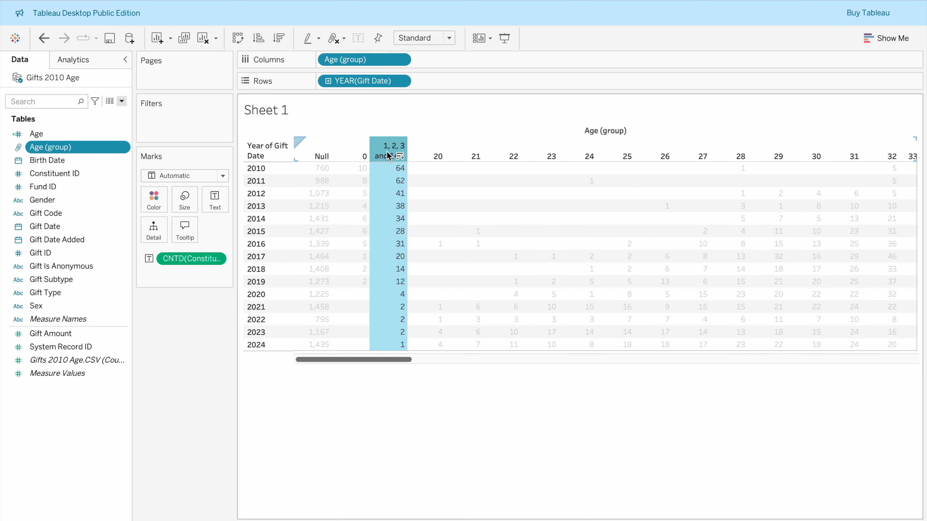
Change the alias of the grouped age column to "19 and Under"
mouse_move(390, 149)
right_click(390, 149)
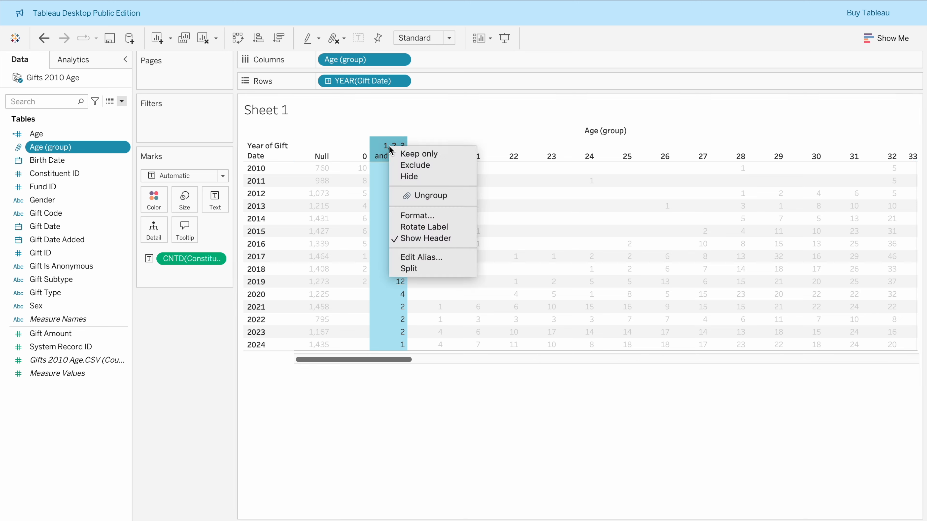
click(427, 260)
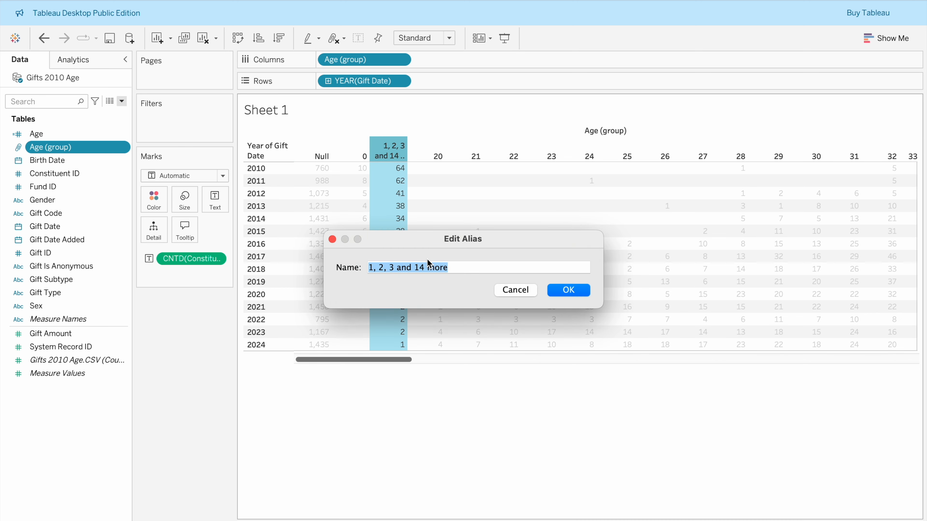
text(19 and Under)
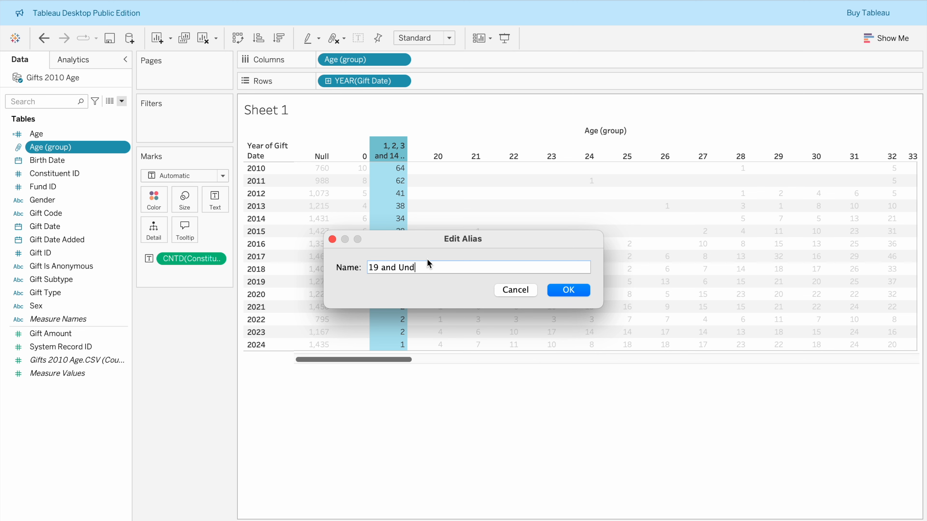
click(561, 291)
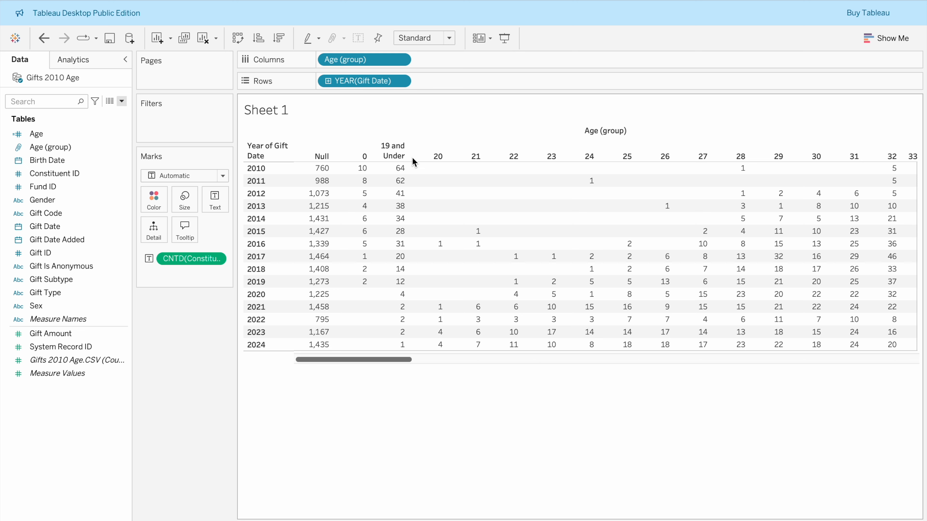
Undo the alias change and the age grouping
click(43, 38)
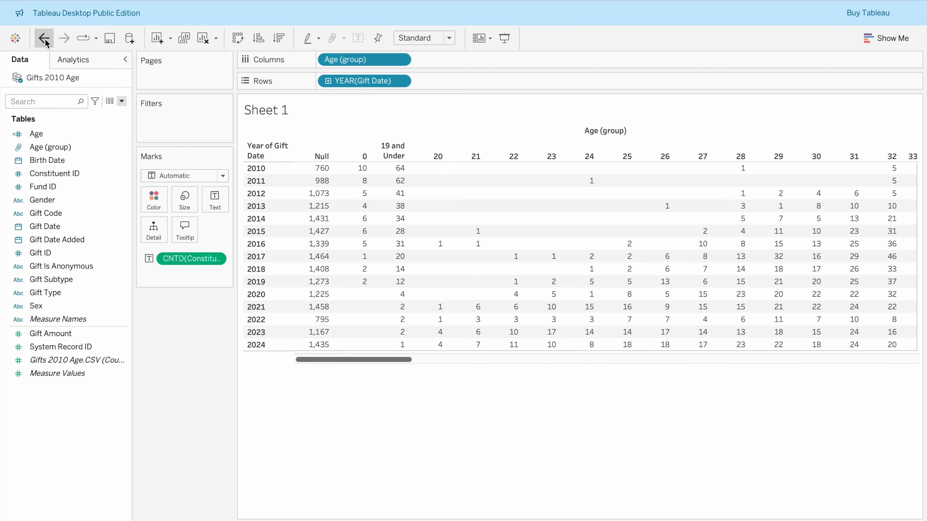
click(44, 38)
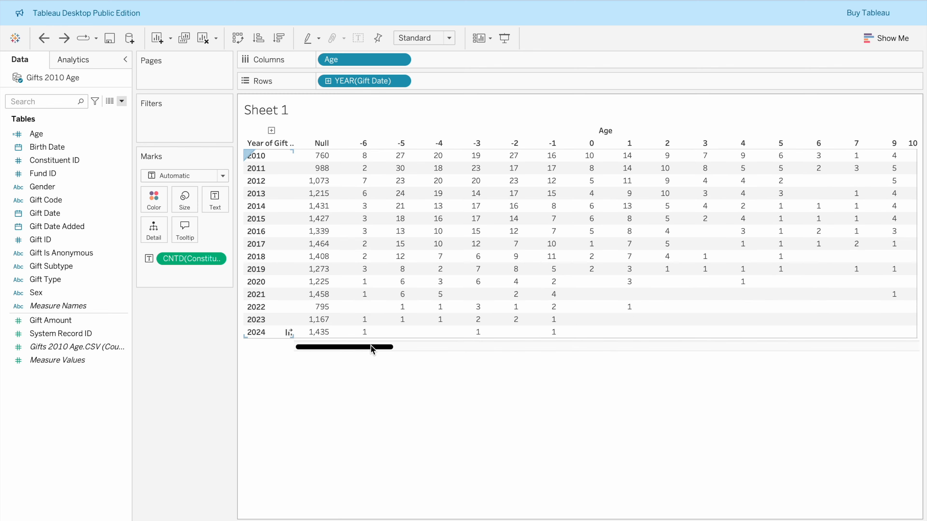
Switch to Google Drive, open the Age Brackets document and copy its whole IF/ELSEIF formula through END
key(ctrl+Right)
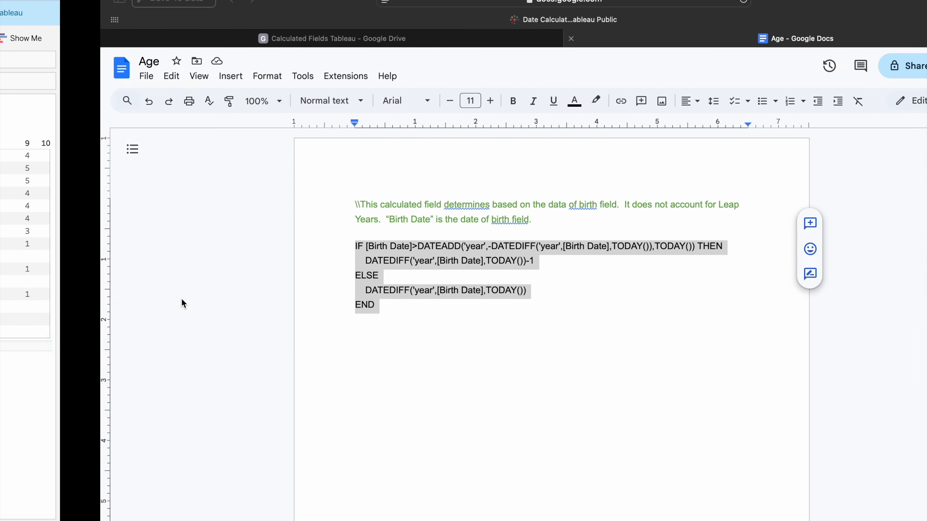
click(252, 42)
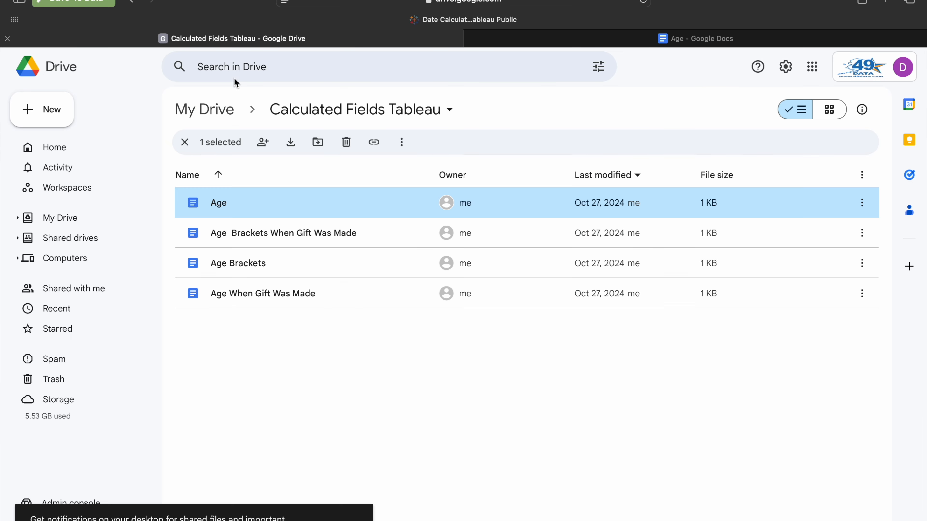
double_click(235, 264)
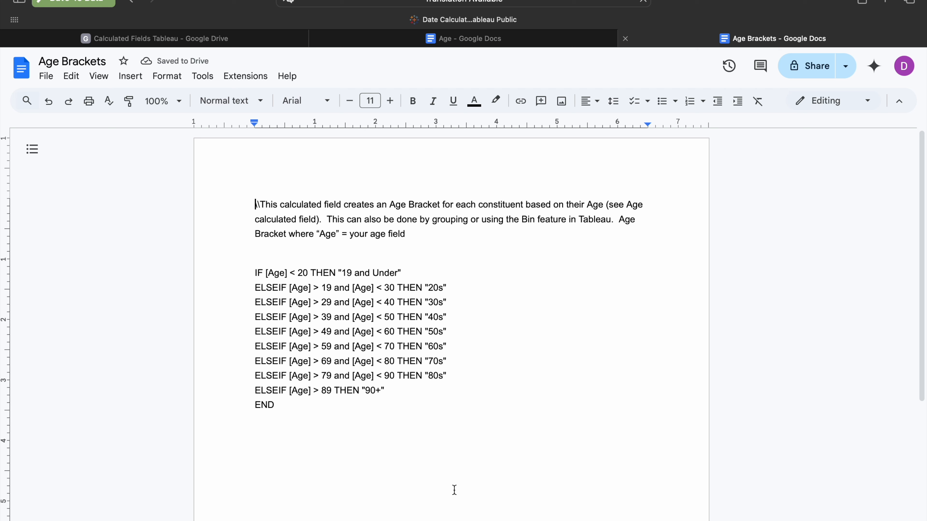
drag(256, 270, 287, 421)
key(ctrl+c)
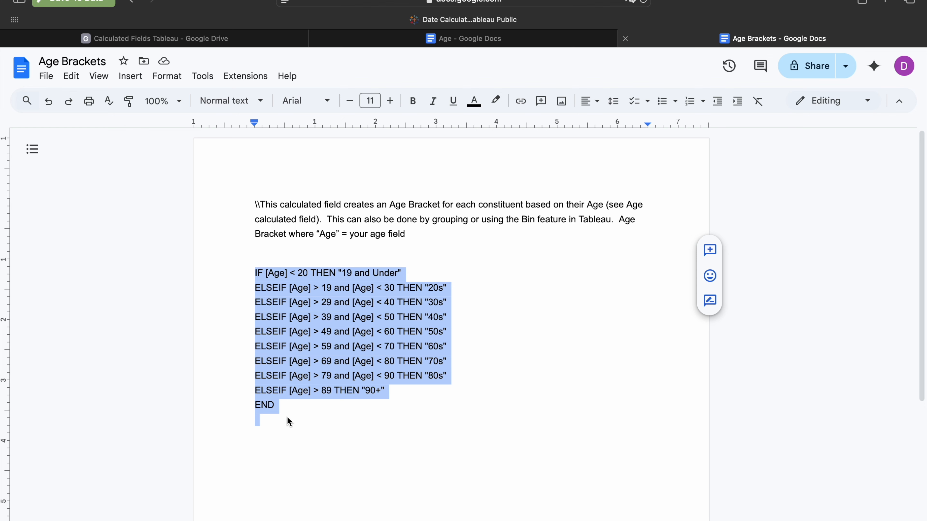
Switch back to Tableau and create a calculated field named "Age Brackets" containing the copied bracket formula
key(super+Tab)
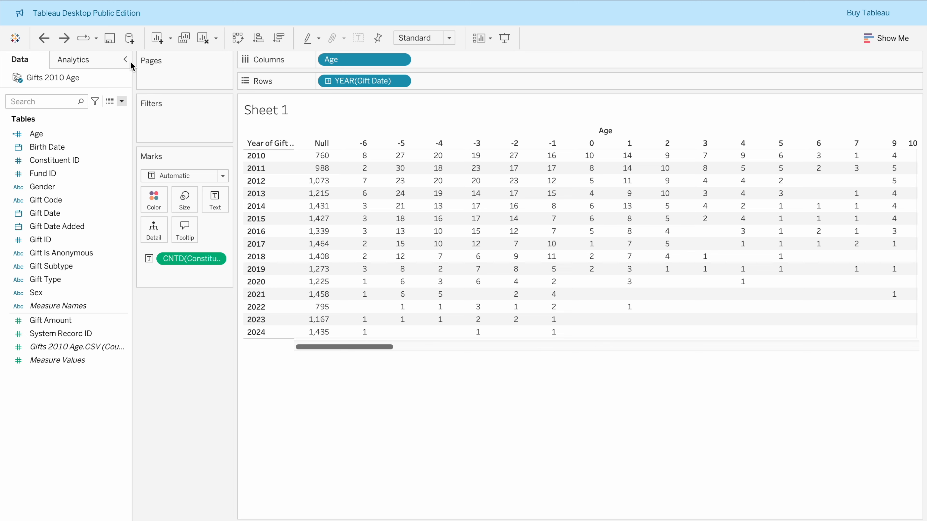
click(121, 102)
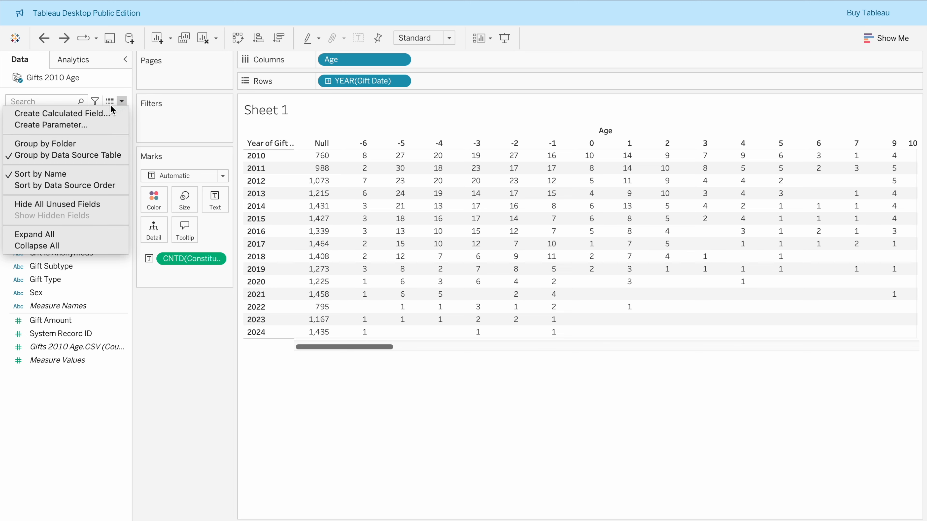
click(106, 114)
text(A)
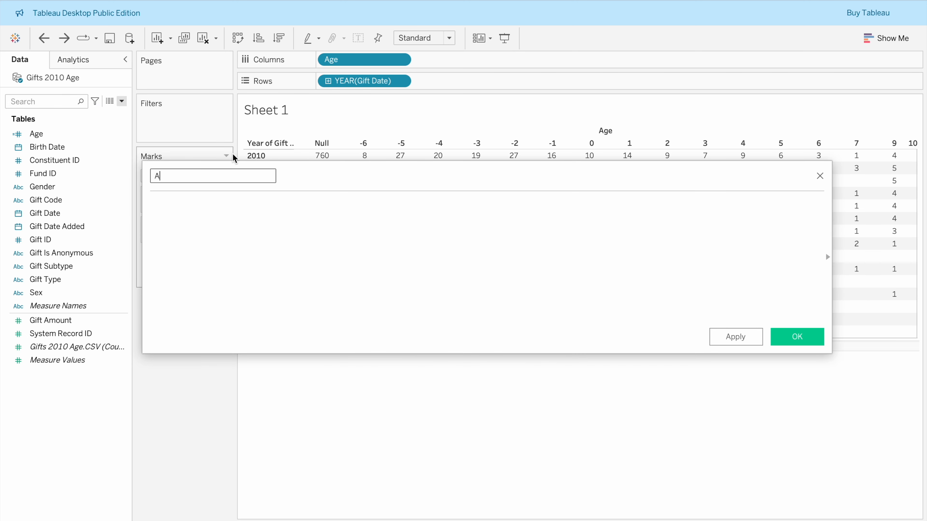
text(ge Brackets)
click(237, 227)
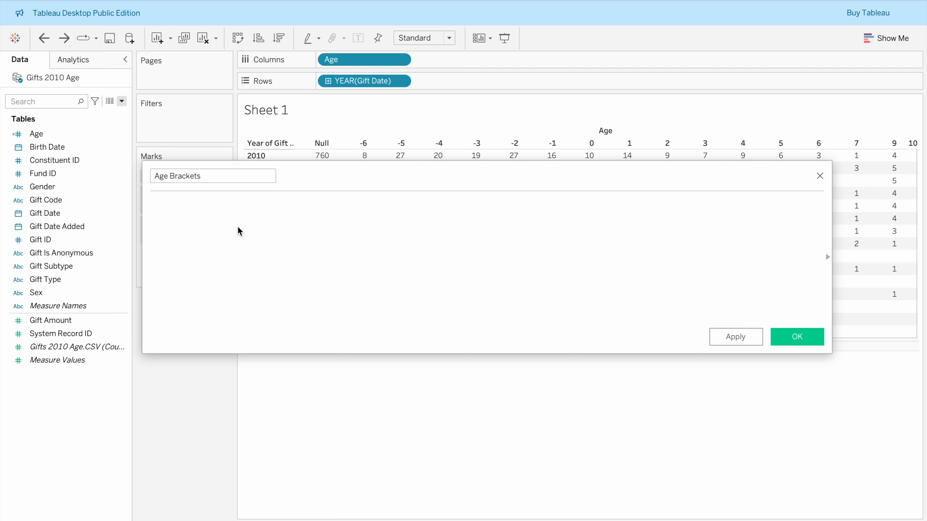
key(ctrl+v)
scroll(294, 267, up, 1)
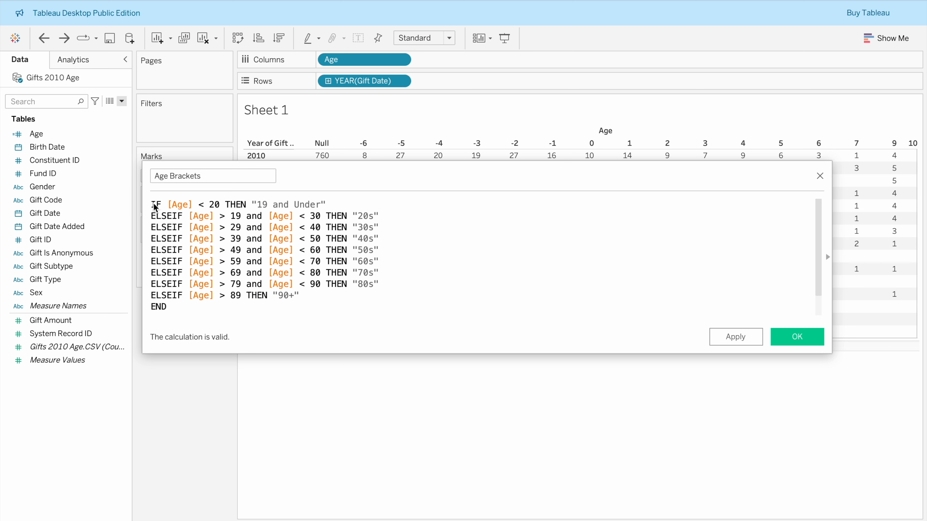
Save the Age Brackets calculation and replace Age with it on Columns
click(56, 149)
click(803, 337)
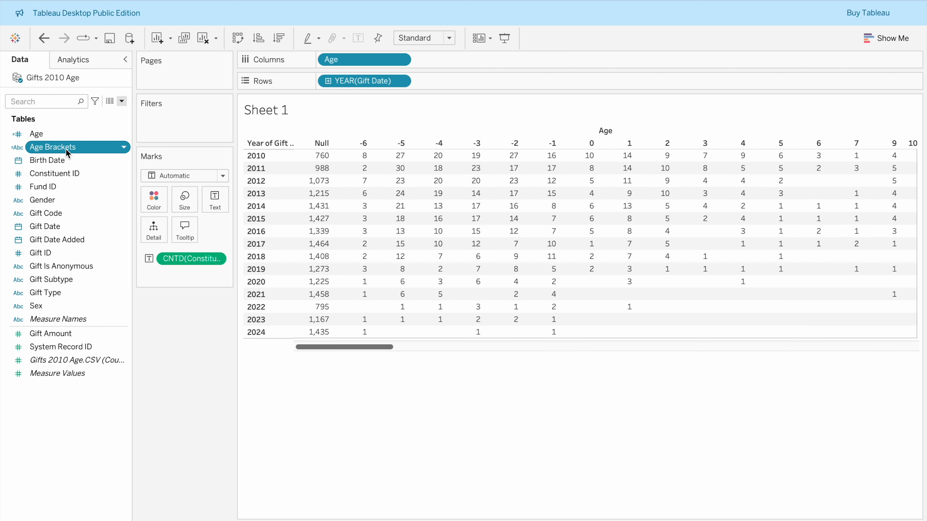
drag(51, 149, 342, 60)
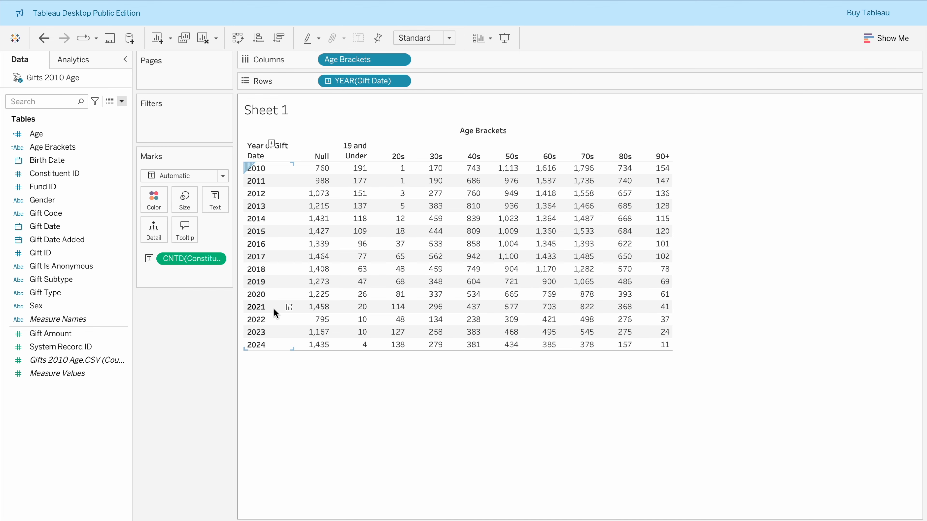
Keep only the 2014 and 2024 gift years in the table and clear the selection
click(261, 344)
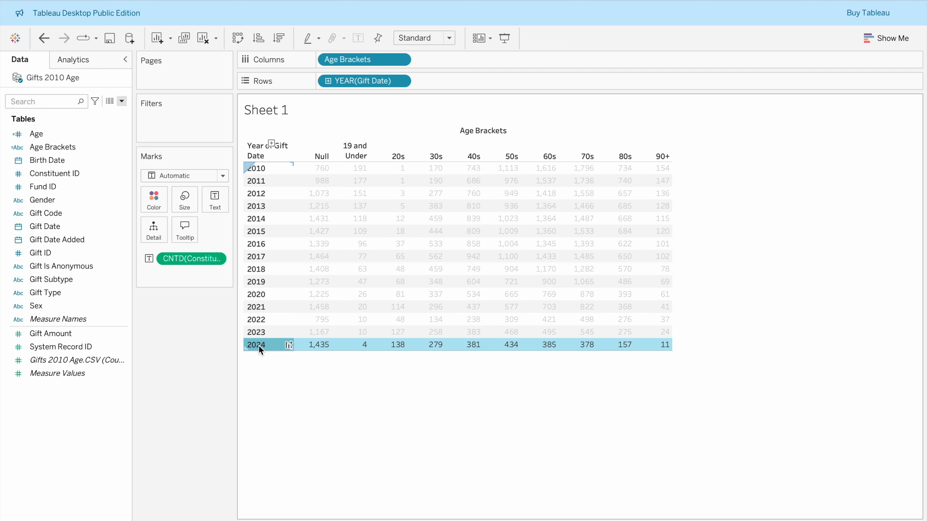
mouse_move(258, 346)
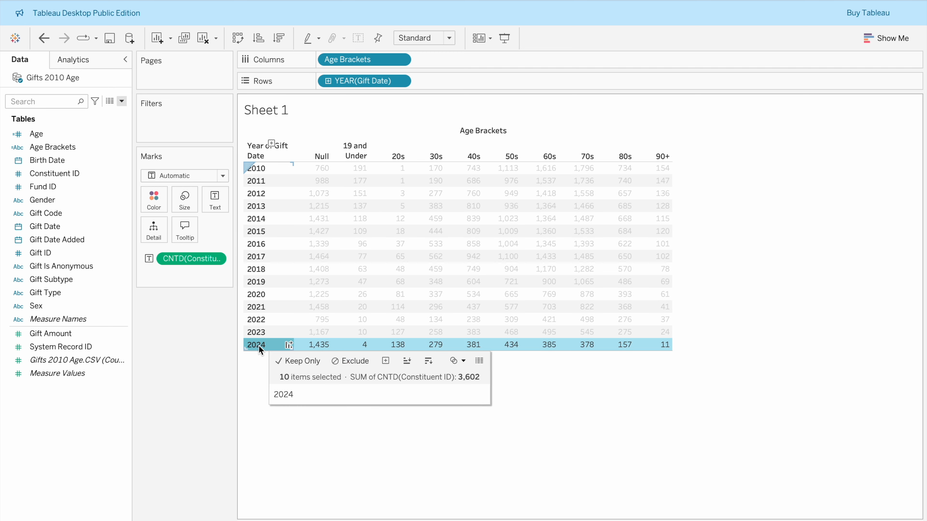
ctrl+click(257, 219)
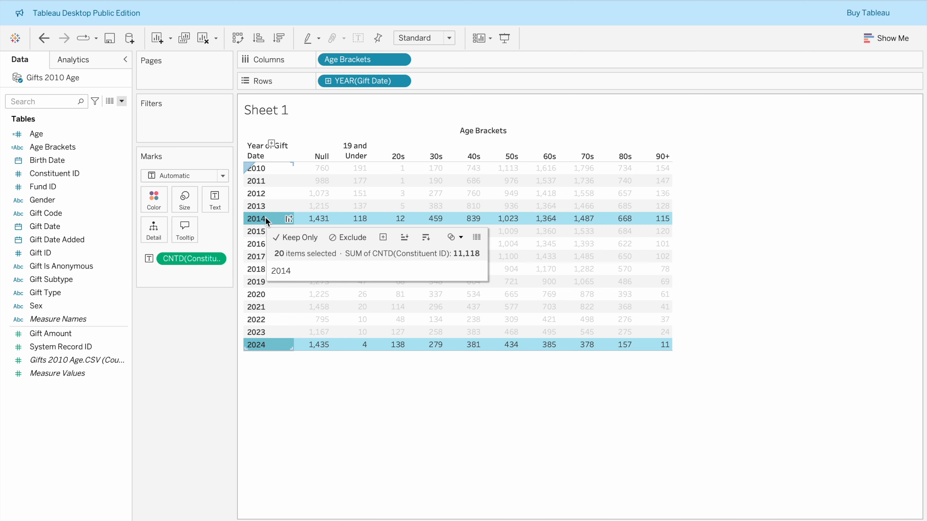
click(294, 237)
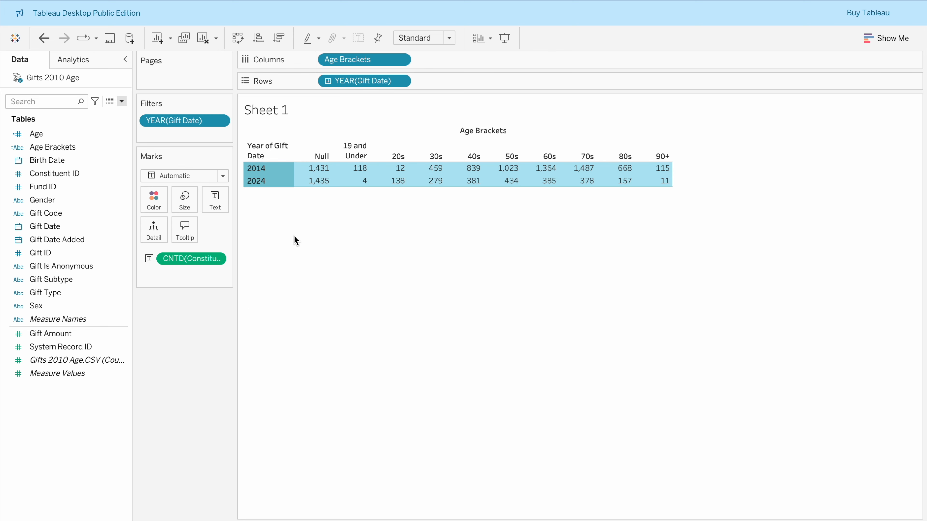
click(352, 255)
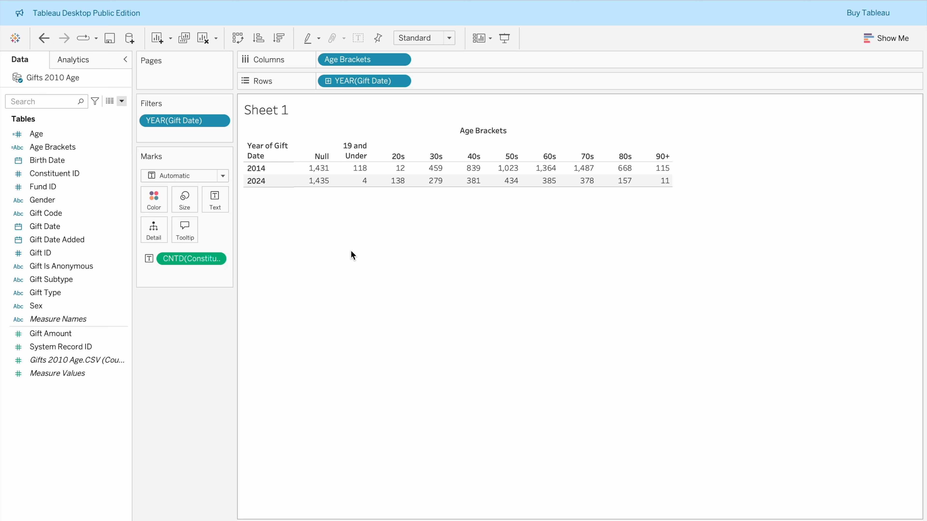
Create a calculated field named "Age 10 years" with the formula [Age]-10 and make it a dimension
click(123, 101)
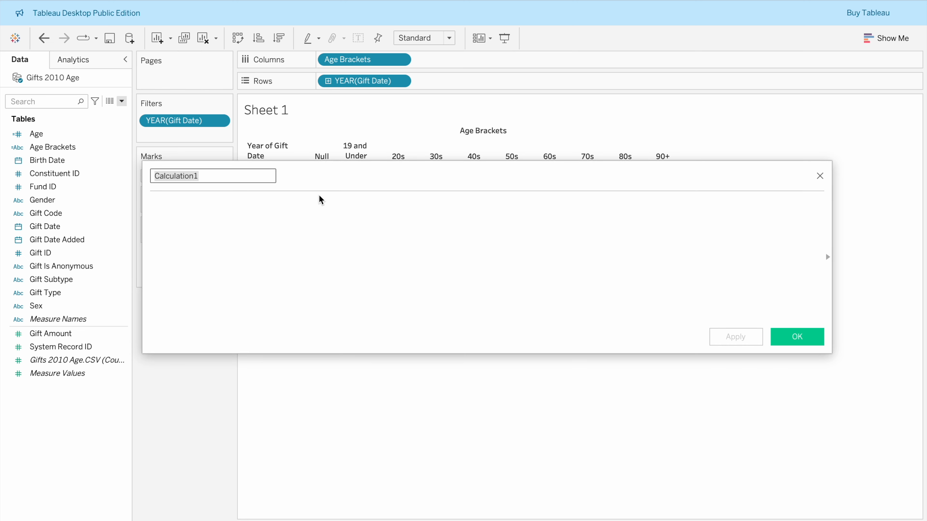
text(Age)
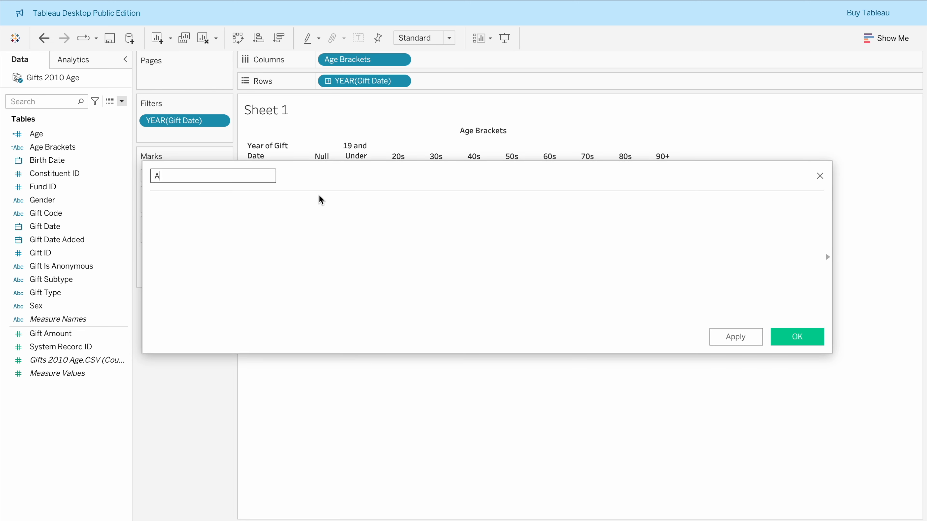
text(10 years)
click(307, 206)
text(Ag)
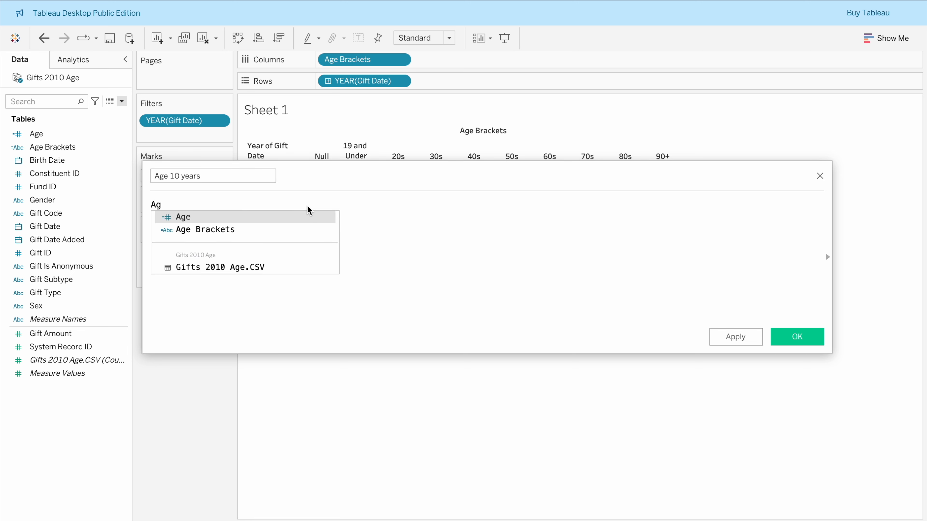
key(Return)
text(-10)
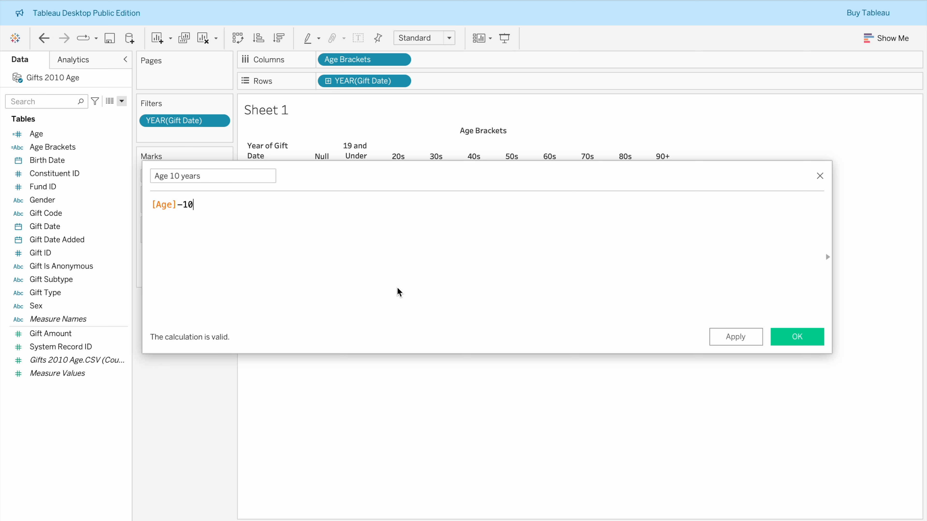
click(796, 335)
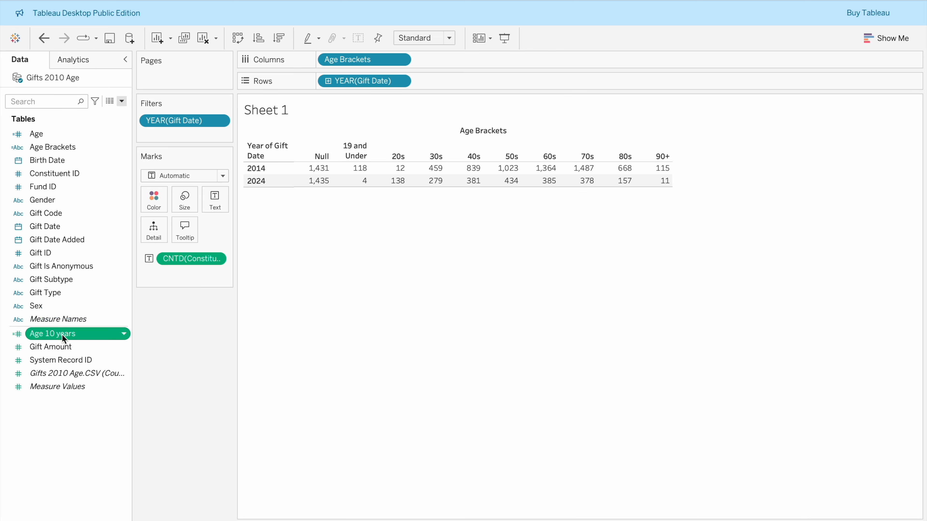
drag(62, 337, 72, 230)
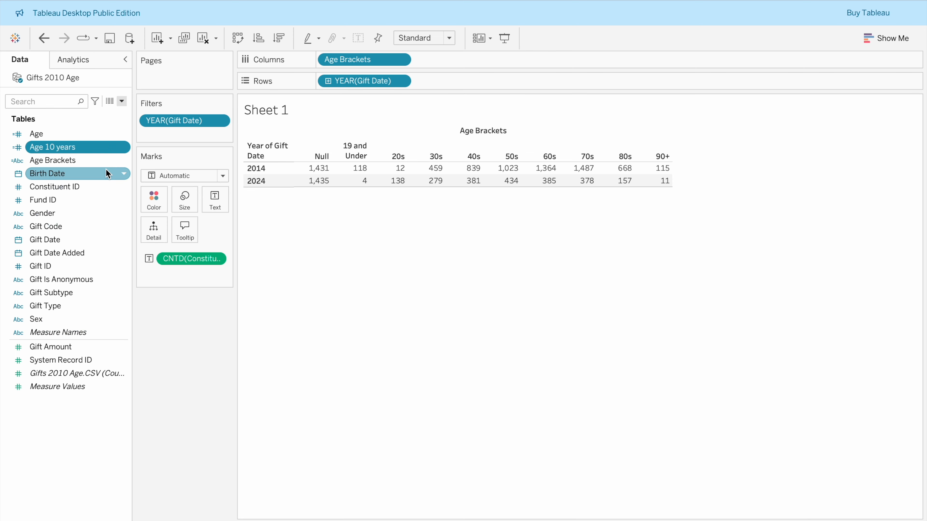
Exclude the 2014 gift year and the Null age bracket from the table, and clear the selection
right_click(263, 167)
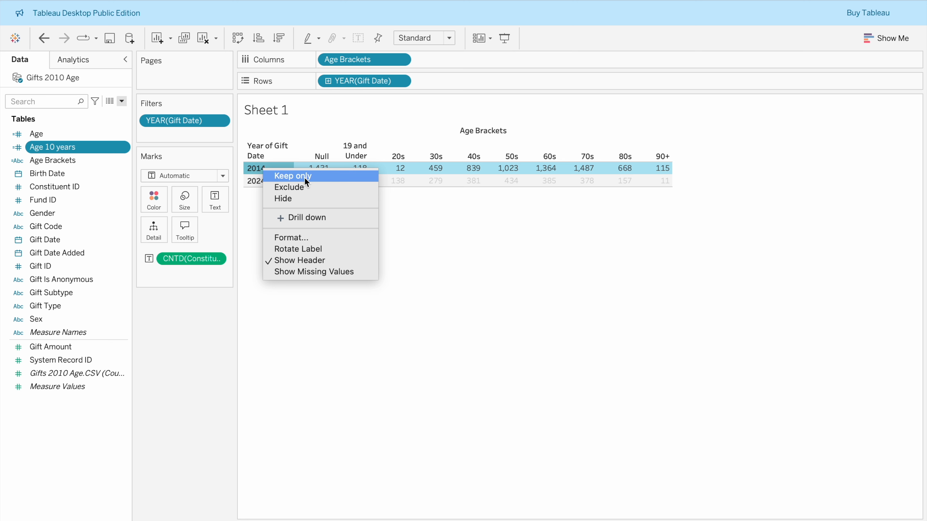
click(304, 188)
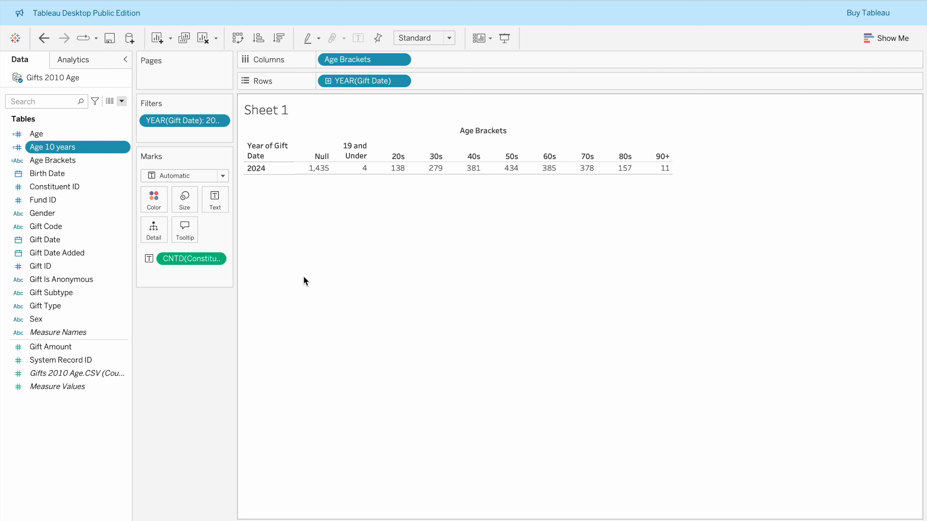
right_click(317, 157)
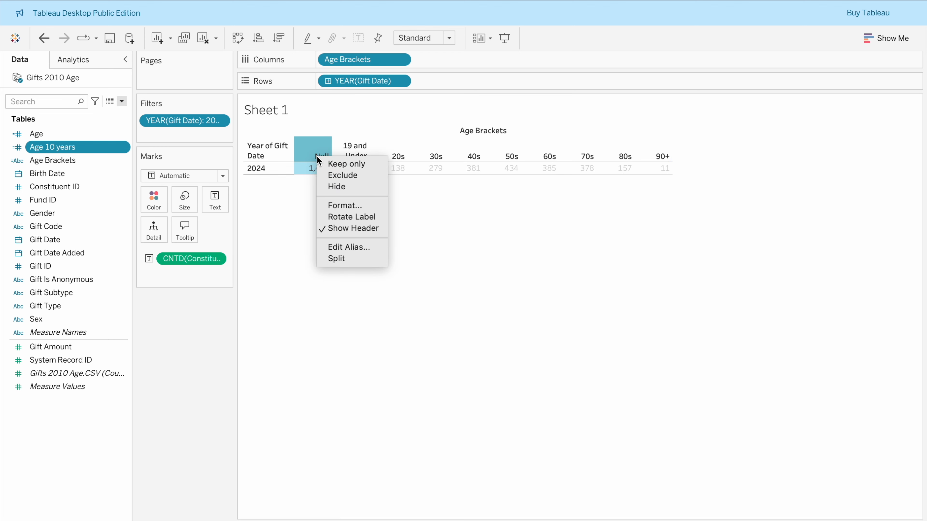
click(360, 176)
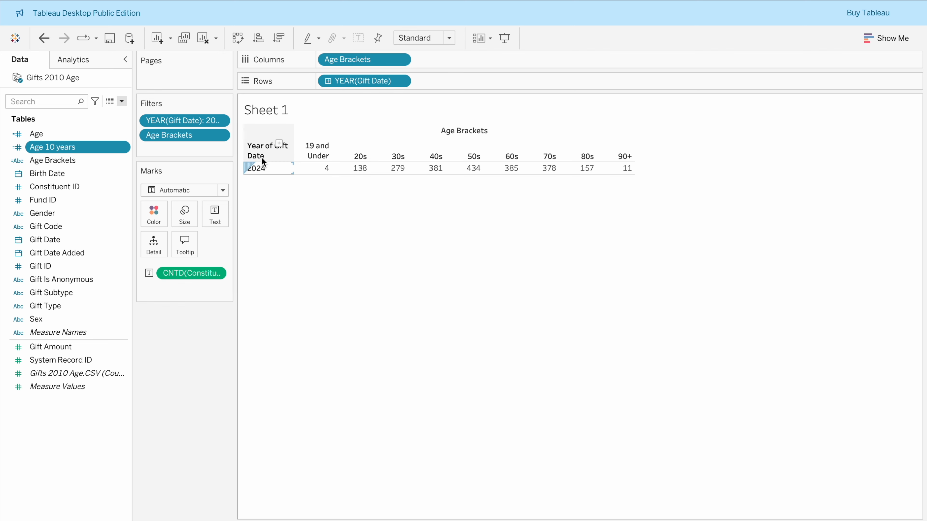
click(539, 201)
Set the mark type to Bar and move the distinct count of Constituent ID onto Rows
click(223, 190)
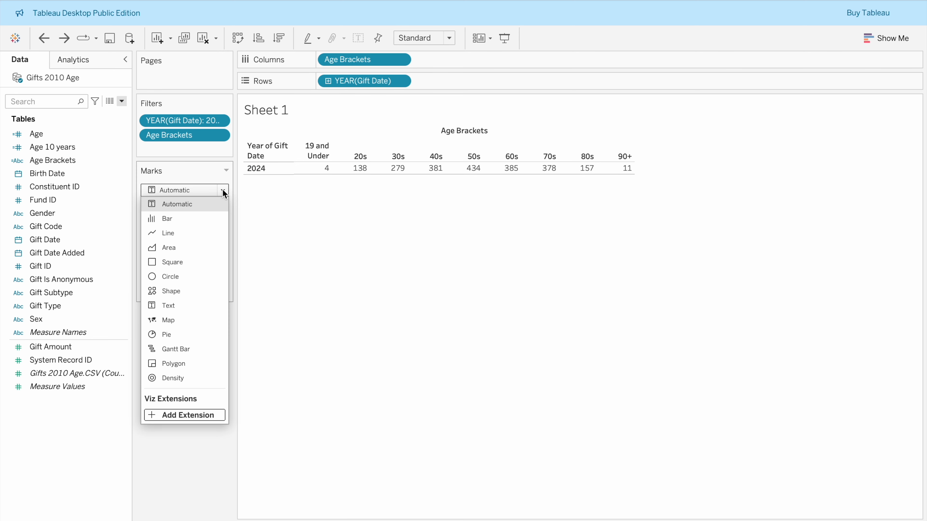
click(198, 214)
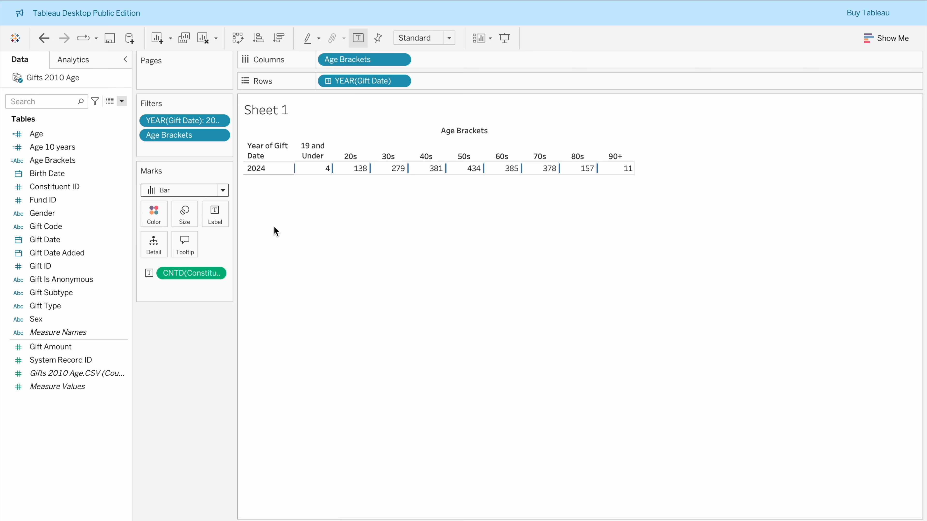
drag(191, 273, 458, 81)
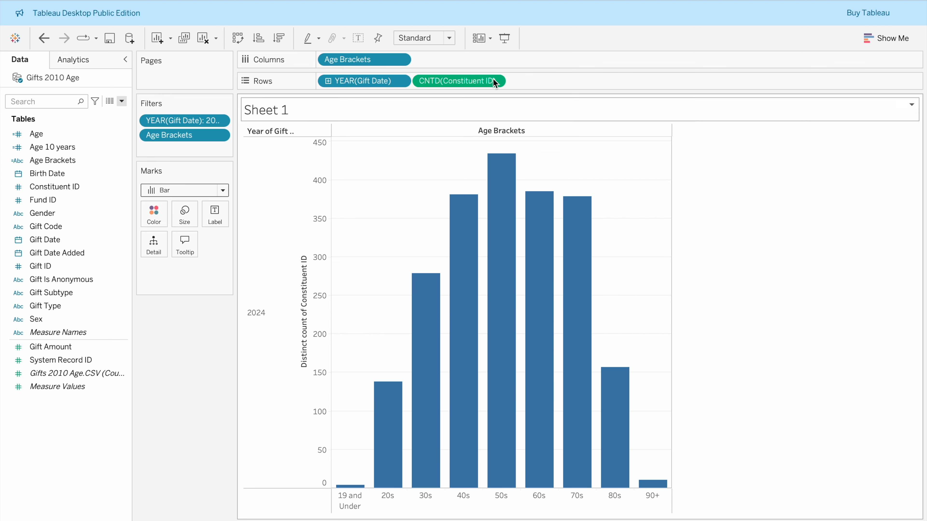
Show mark labels on the age bracket bars
mouse_move(595, 277)
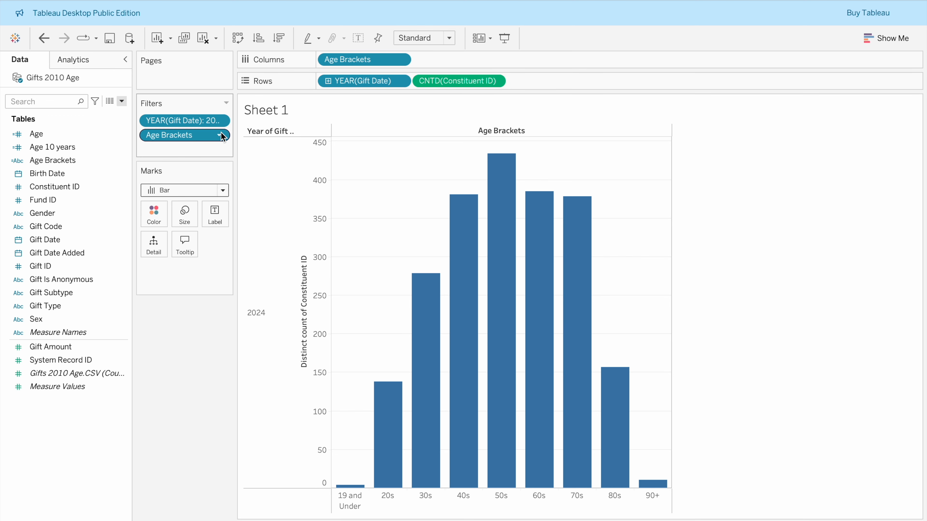
click(215, 214)
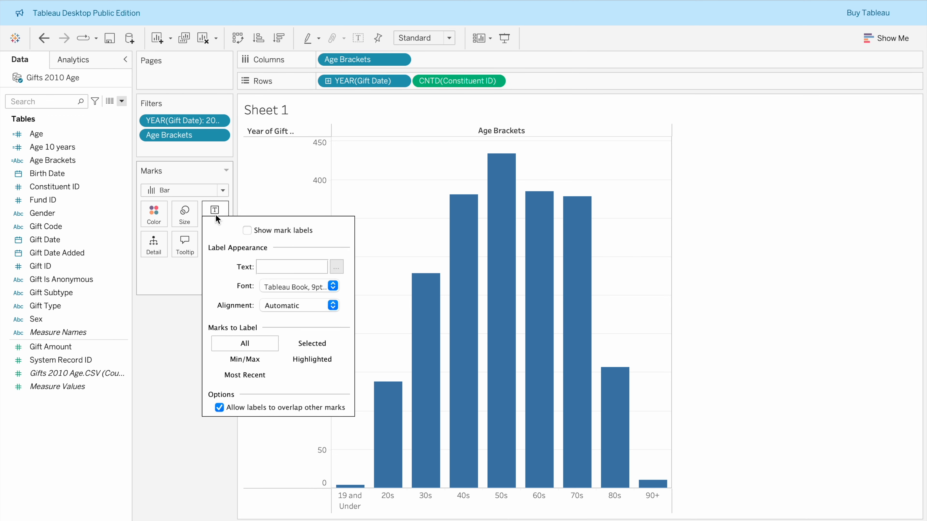
click(247, 230)
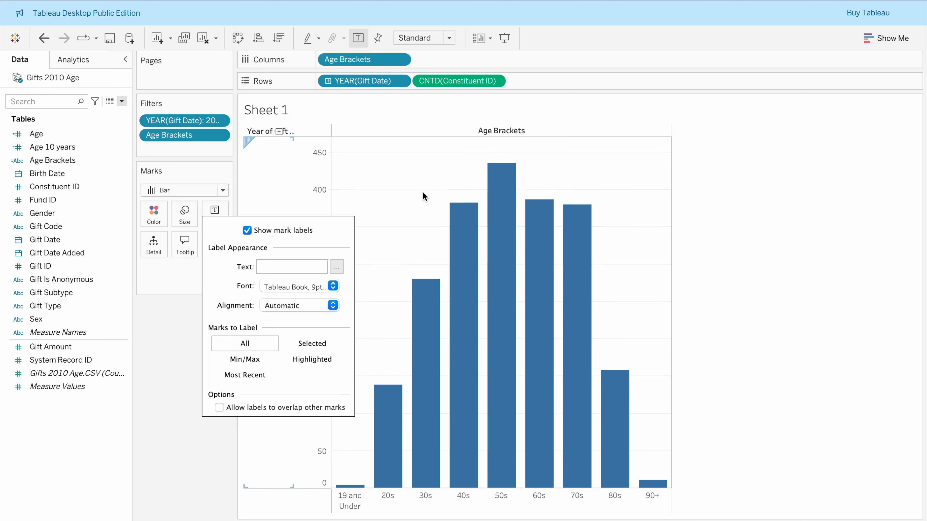
click(768, 217)
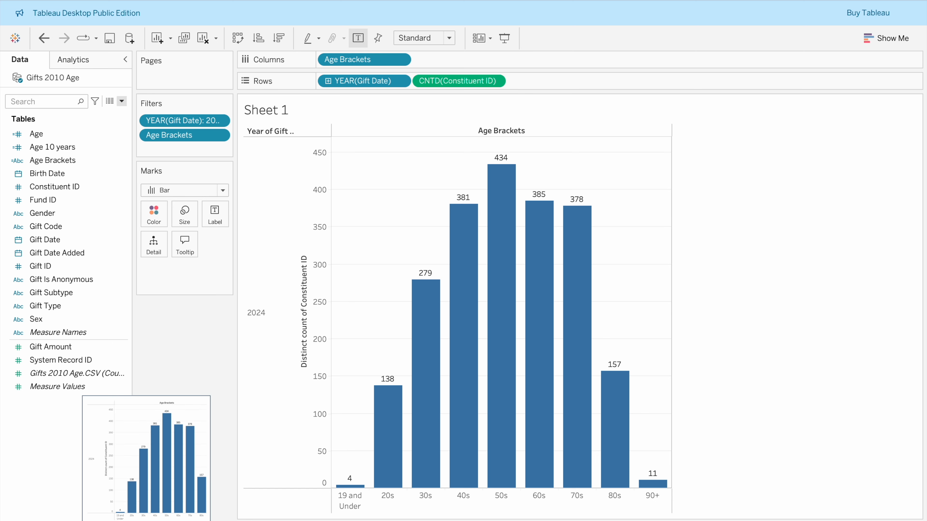
right_click(98, 518)
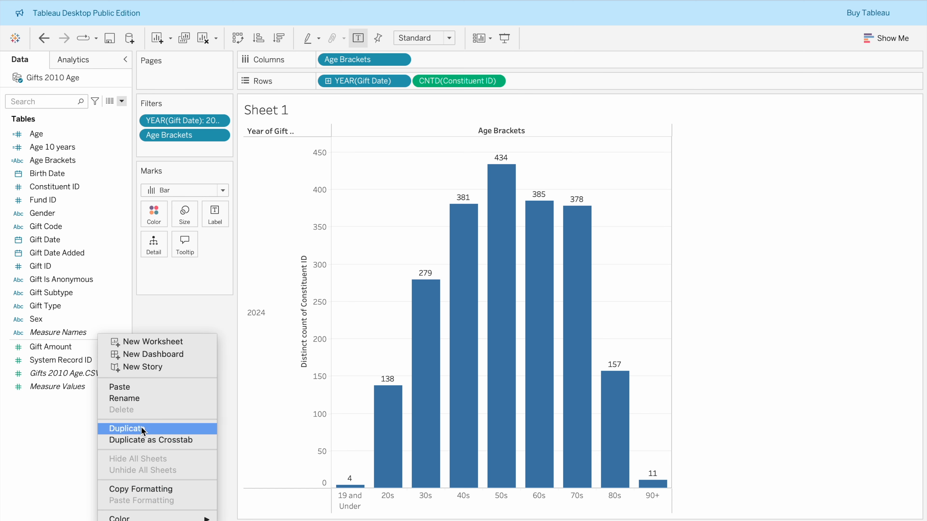
click(141, 437)
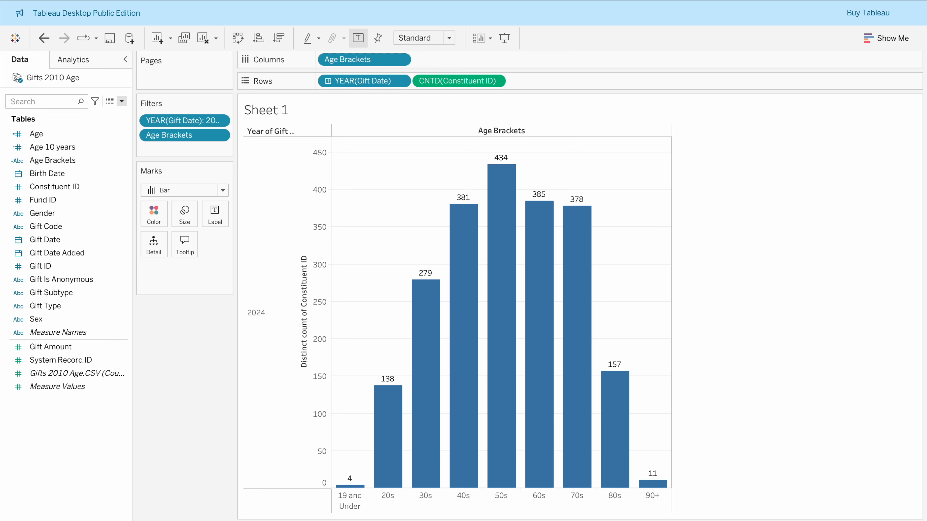
right_click(147, 519)
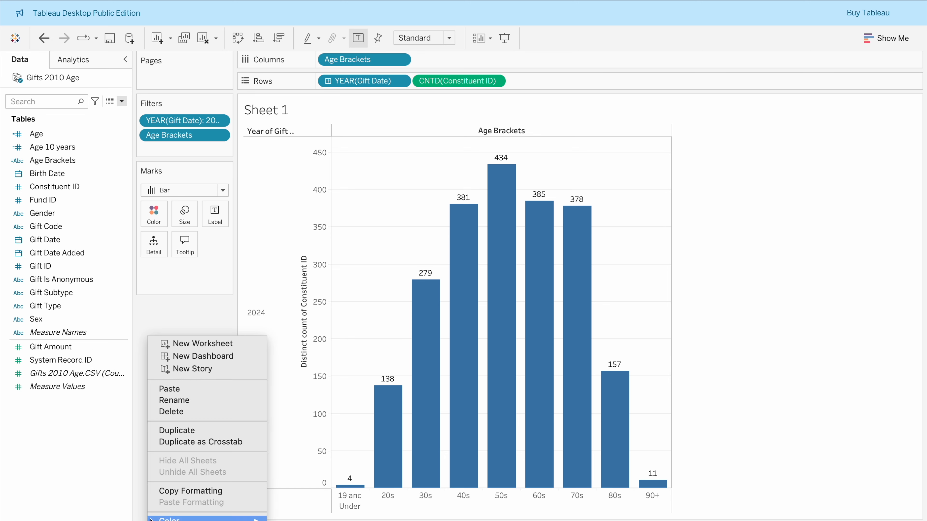
click(198, 406)
Duplicate the Sheet 1 worksheet and rename the copy 2014
right_click(147, 520)
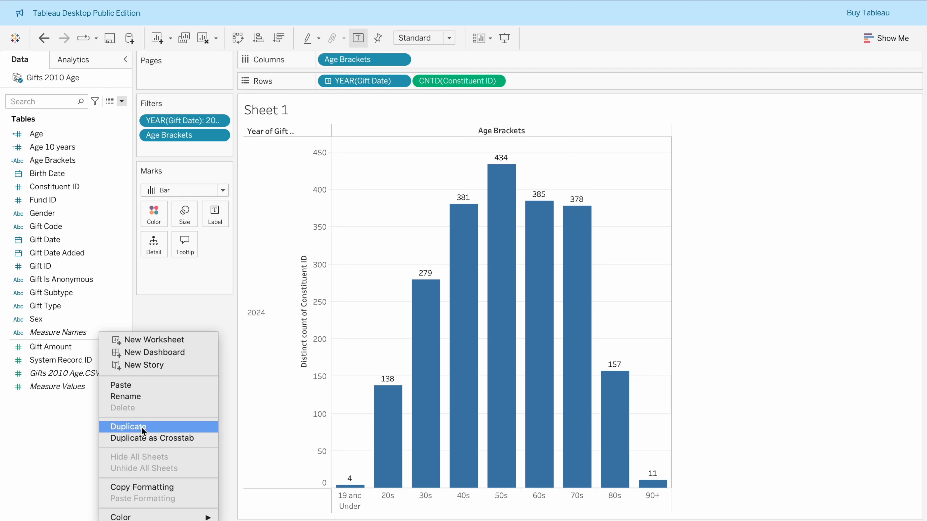
click(144, 428)
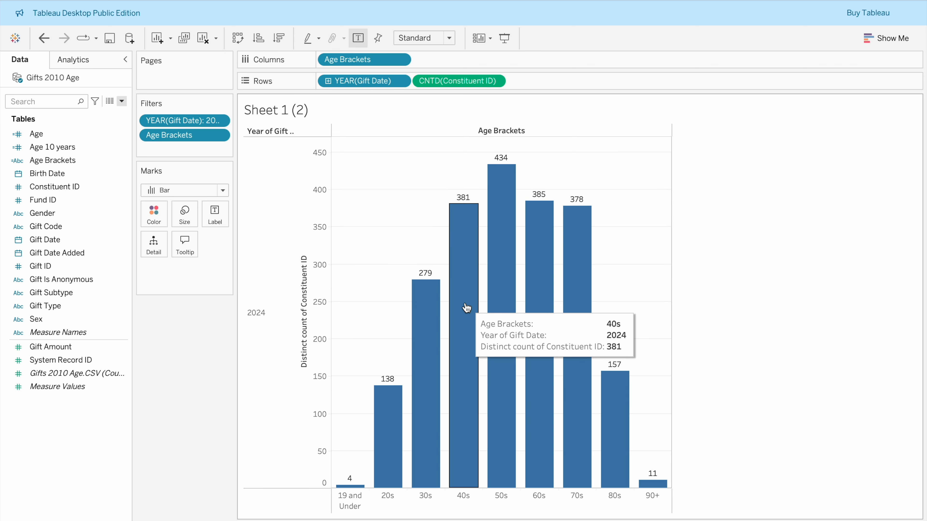
click(101, 519)
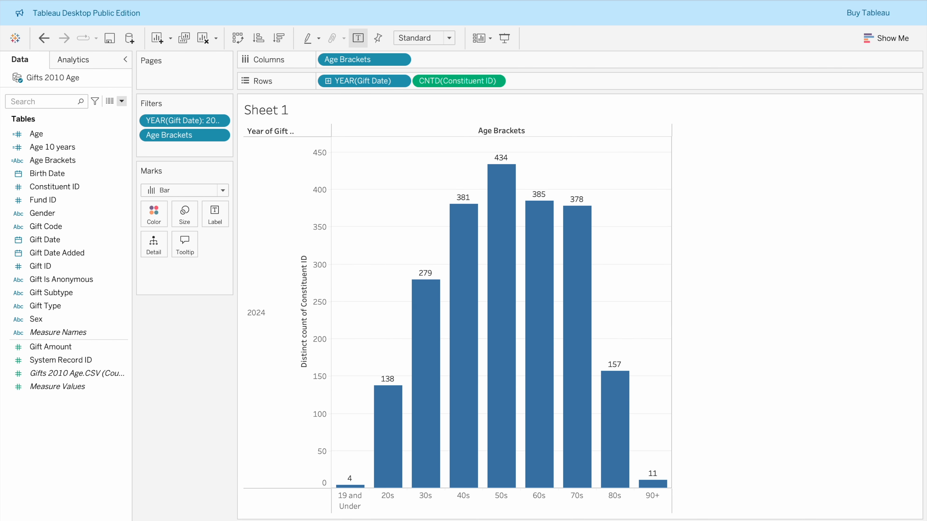
click(143, 520)
click(683, 283)
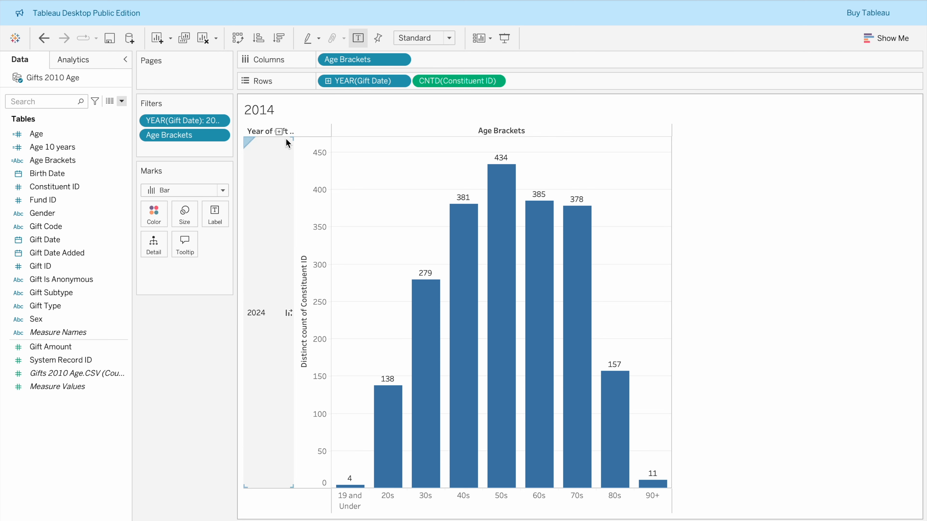
Edit the Gift Date year filter on the 2014 sheet to include only 2014 instead of 2024
click(219, 121)
click(204, 130)
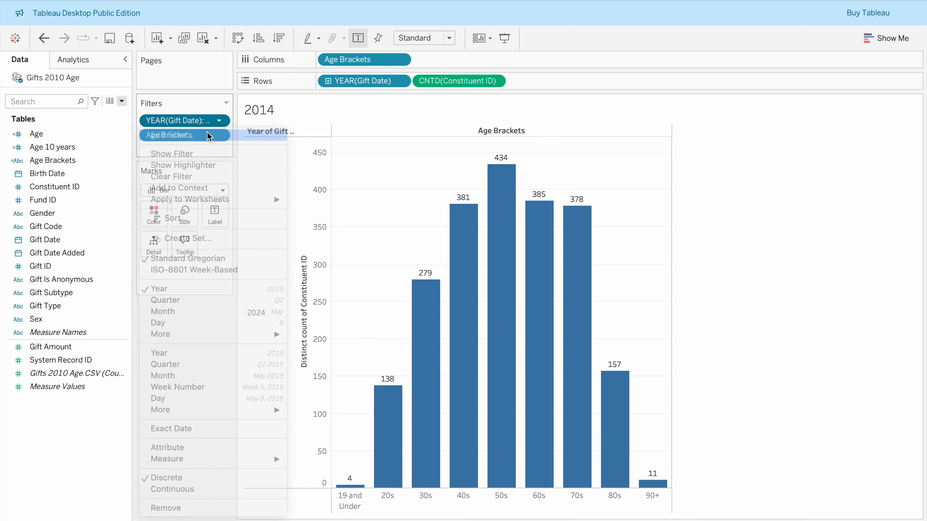
scroll(447, 211, down, 3)
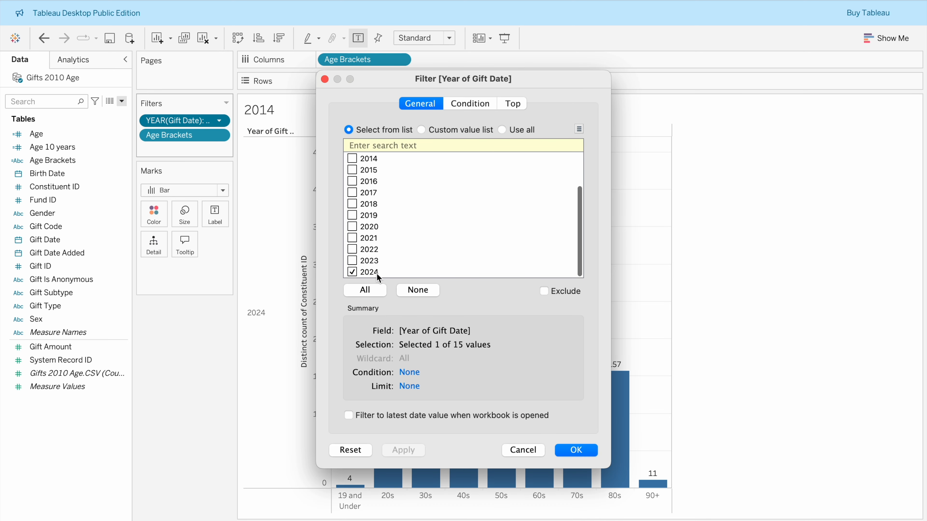
click(352, 273)
click(416, 452)
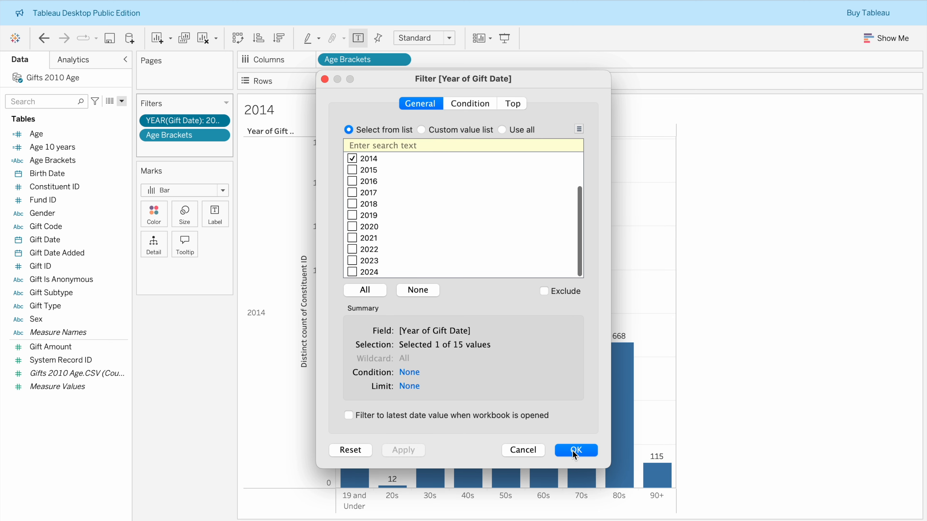
click(576, 451)
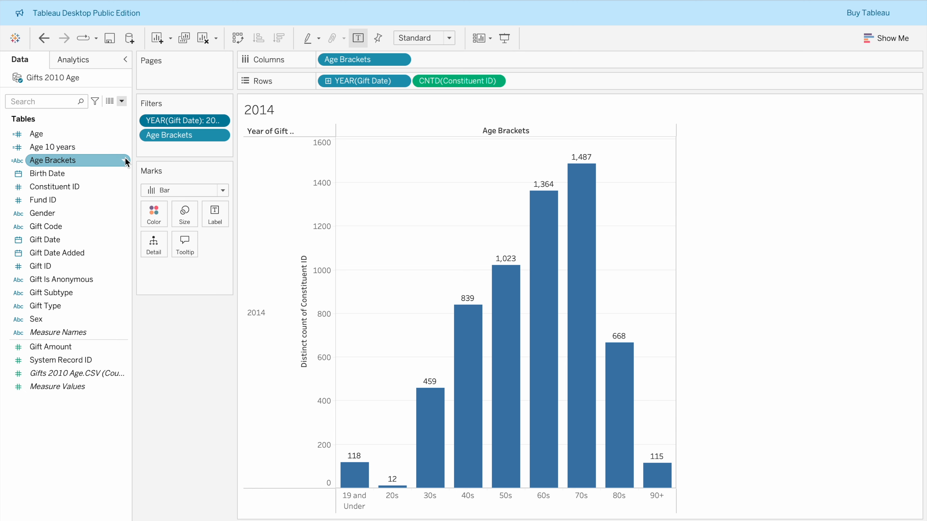
Duplicate the Age Brackets field, open the copy for editing and name it "Age Brackets 10 years ago"
click(125, 159)
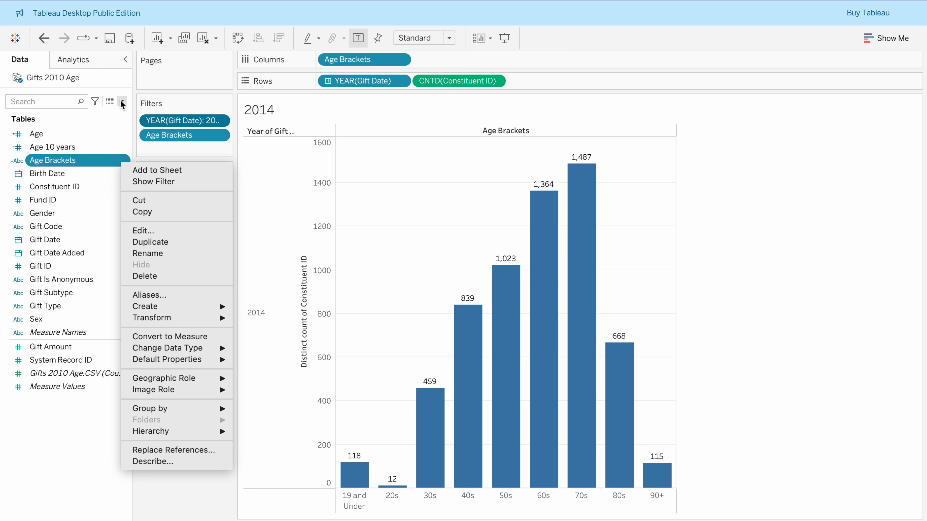
click(151, 241)
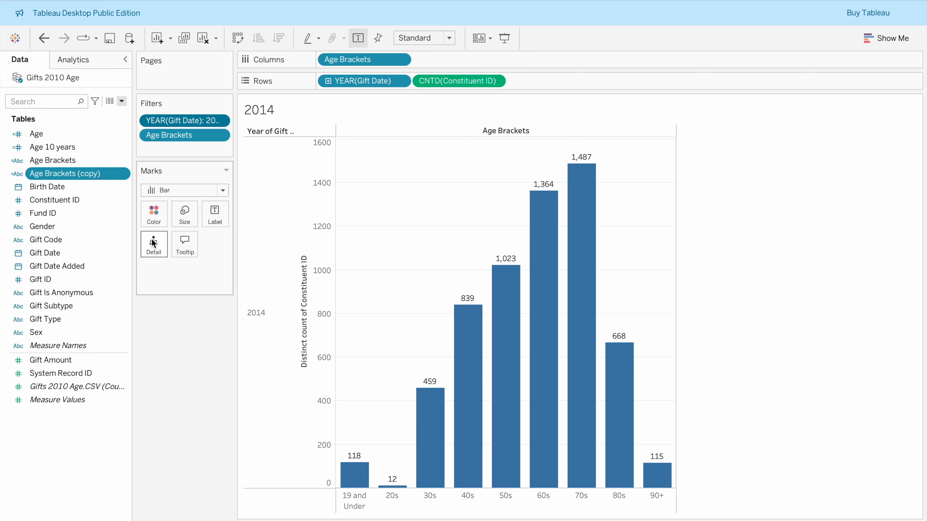
right_click(124, 173)
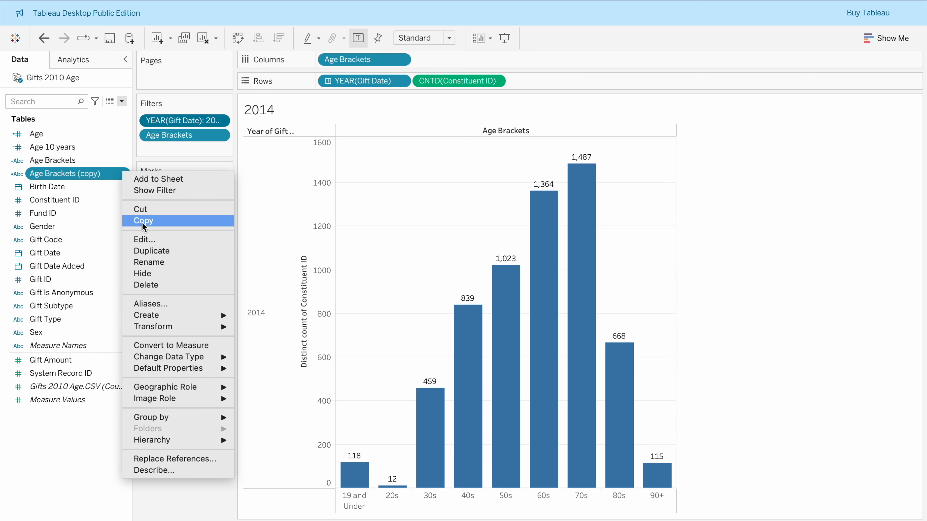
click(147, 239)
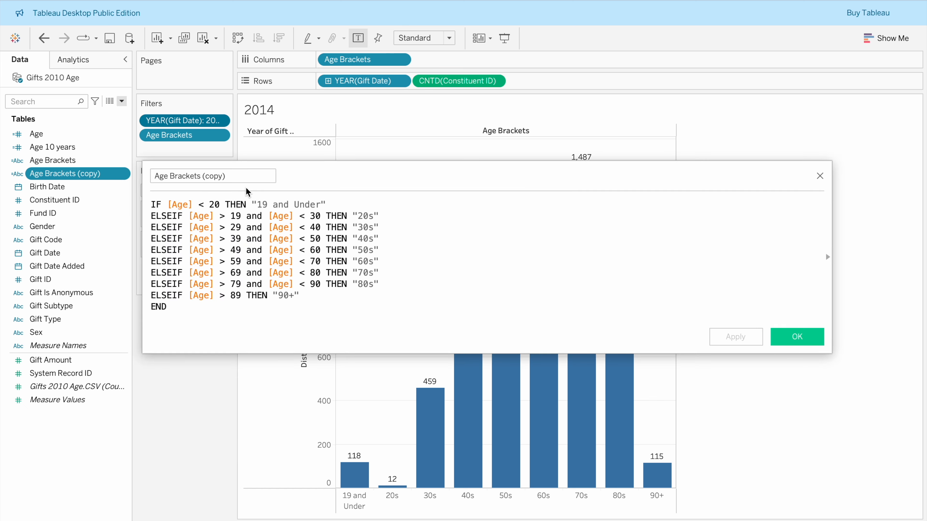
click(238, 178)
key(BackSpace)
key(BackSpace)
key(BackSpace)
key(BackSpace)
key(BackSpace)
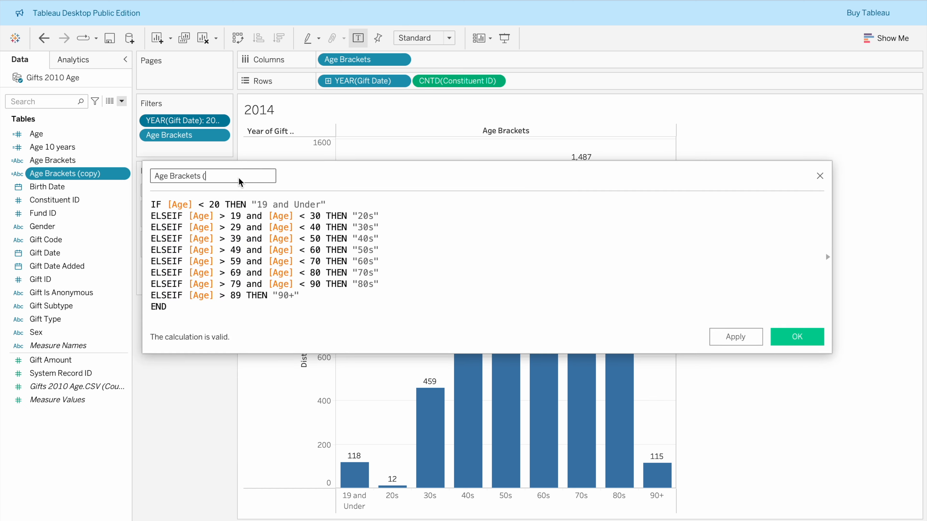
key(BackSpace)
text(10 years ago)
Replace [Age] with [Age 10 years] throughout the formula, save it, and use Age Brackets 10 years ago in Columns instead of Age Brackets
click(188, 205)
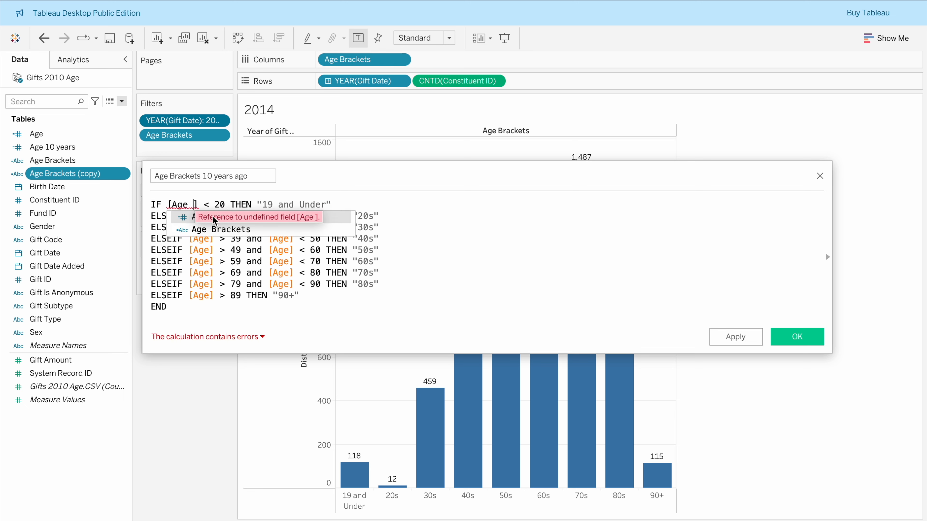
click(187, 219)
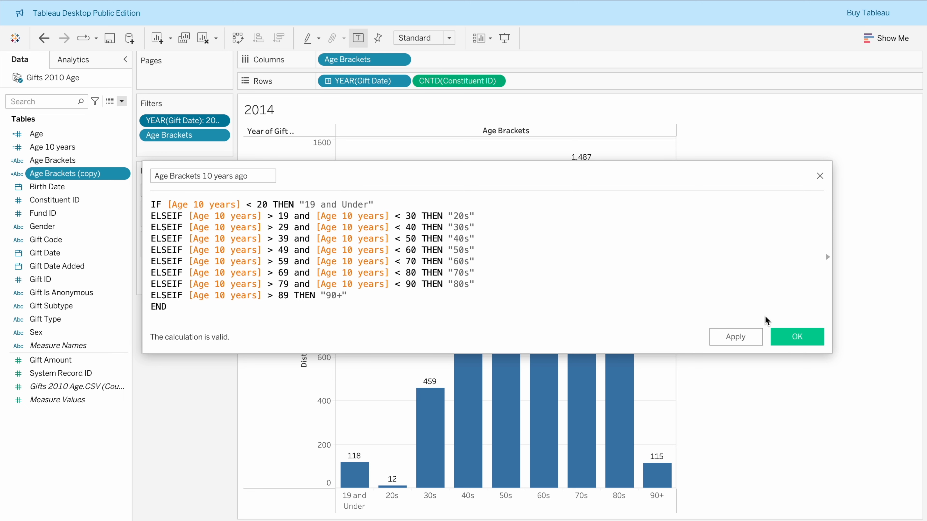
click(797, 336)
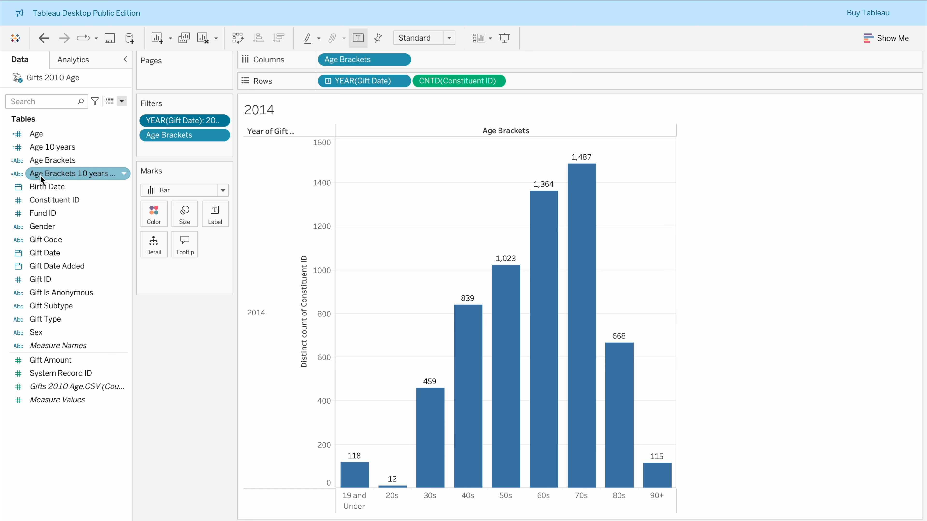
drag(72, 173, 367, 59)
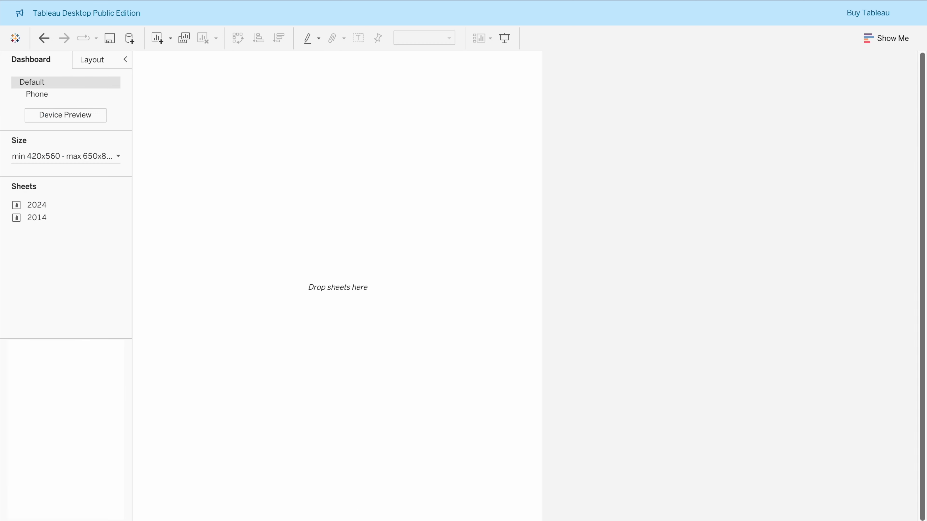
Add the 2024 and 2014 sheets to the dashboard, stacking the 2014 chart above the 2024 chart
drag(38, 204, 273, 131)
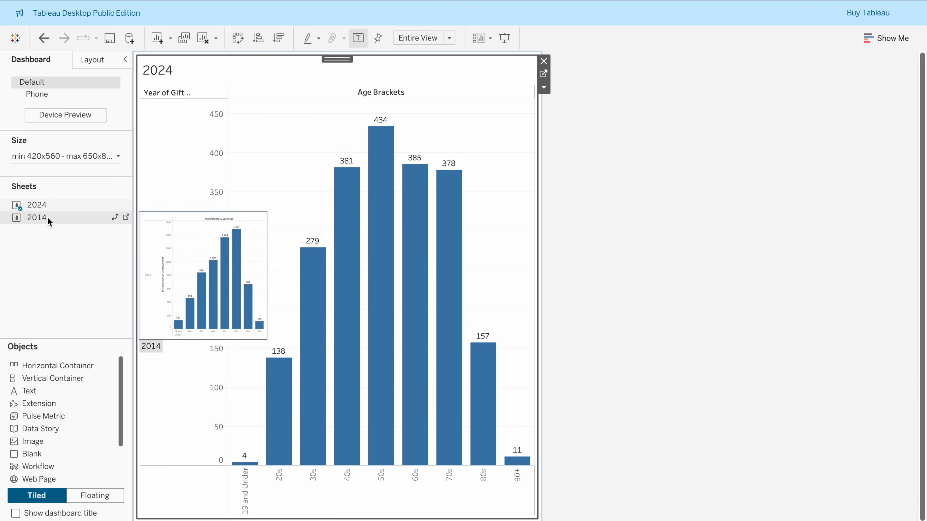
drag(44, 216, 368, 408)
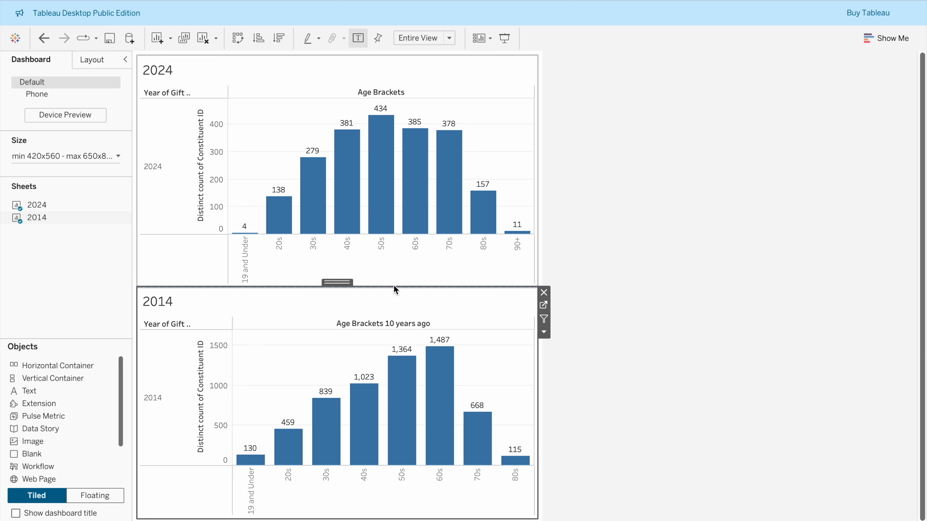
key(Delete)
drag(36, 217, 356, 100)
click(715, 262)
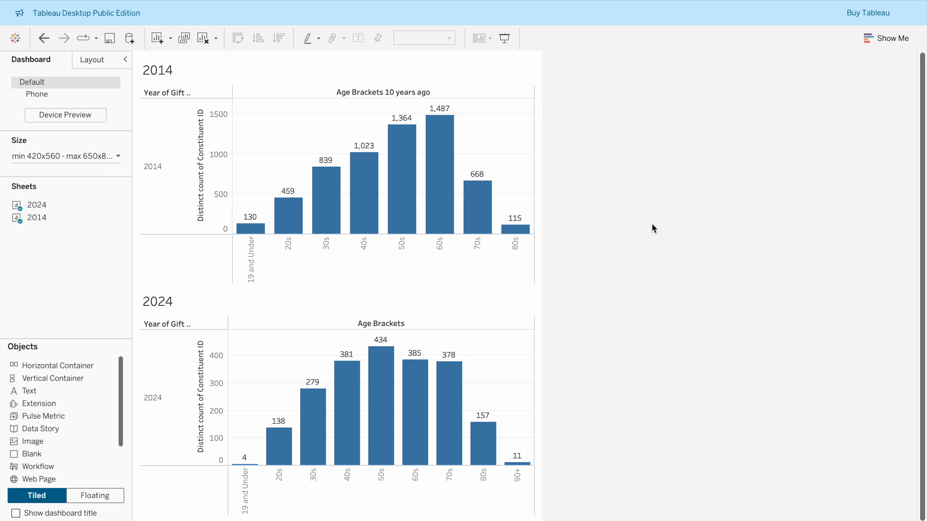
Compare the distinct donor counts per age bracket between the 2014 and 2024 charts on the dashboard
mouse_move(419, 372)
click(694, 339)
mouse_move(259, 232)
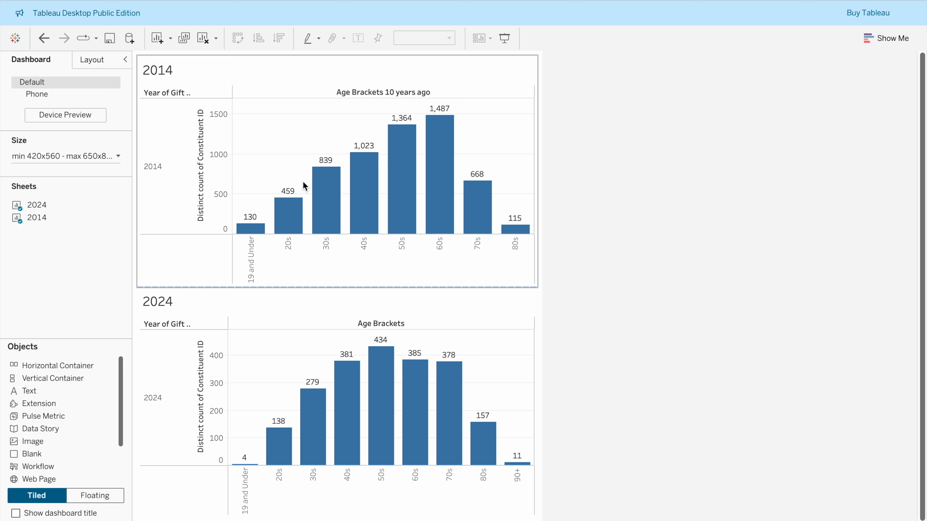
mouse_move(280, 214)
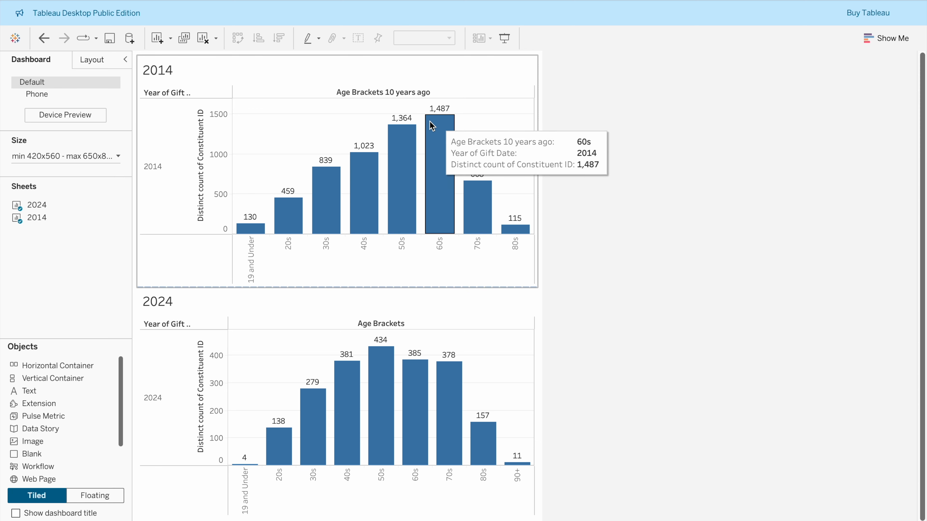
mouse_move(423, 126)
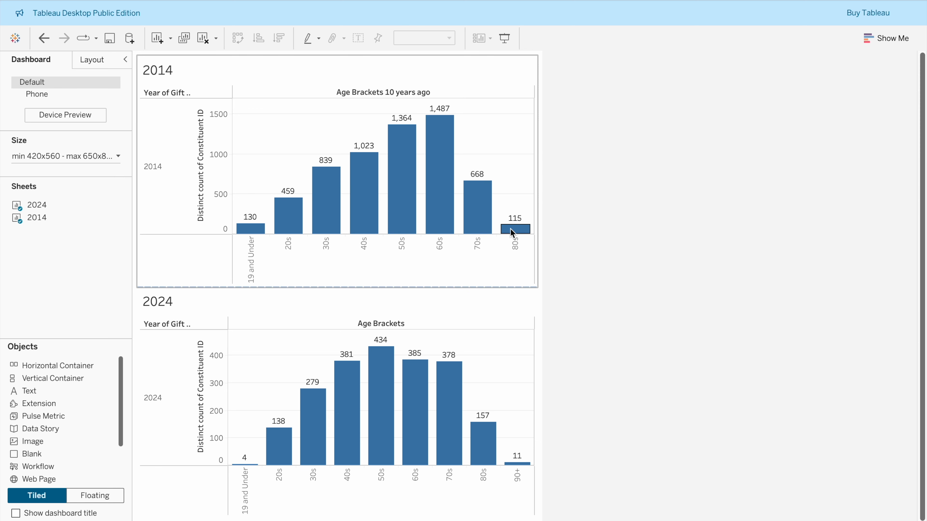
mouse_move(472, 196)
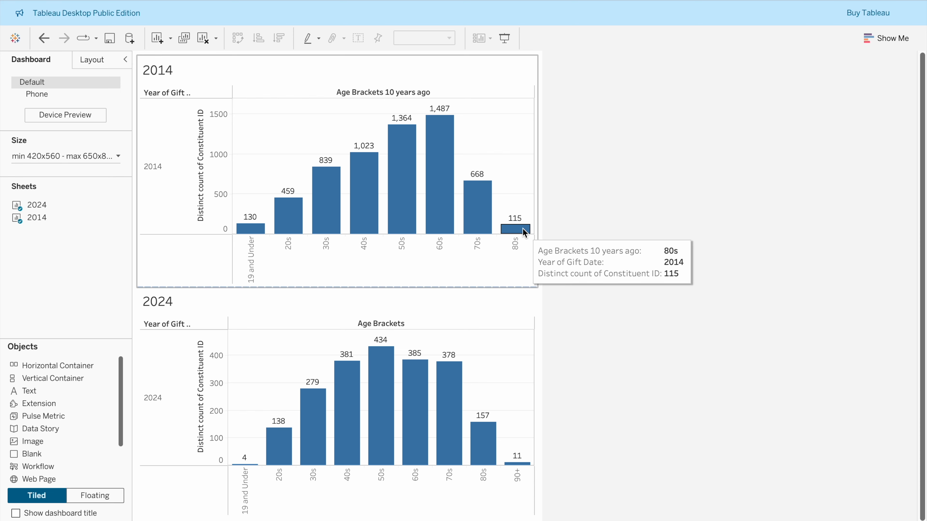
mouse_move(354, 169)
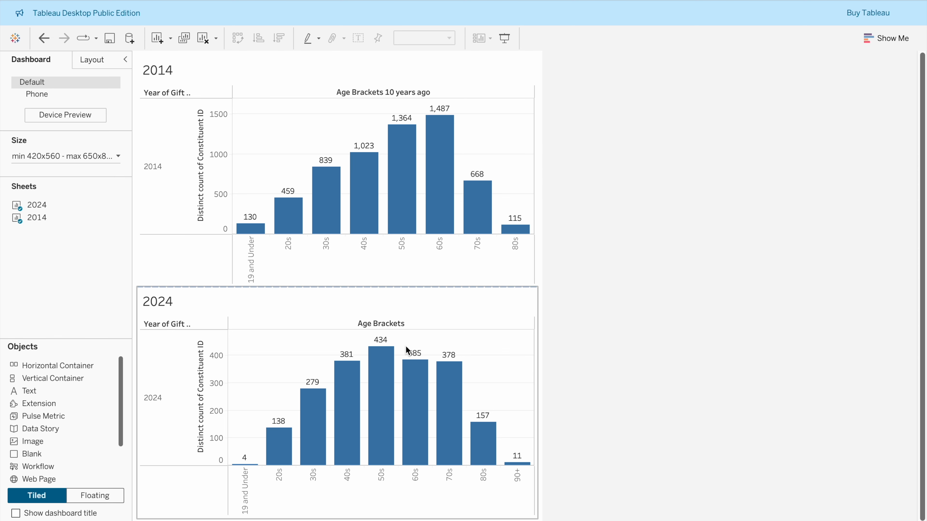
mouse_move(383, 379)
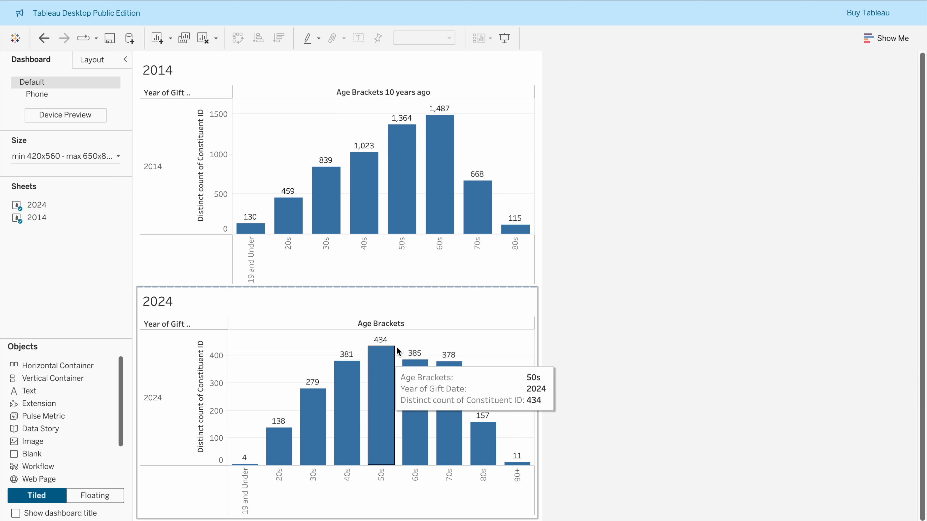
mouse_move(473, 175)
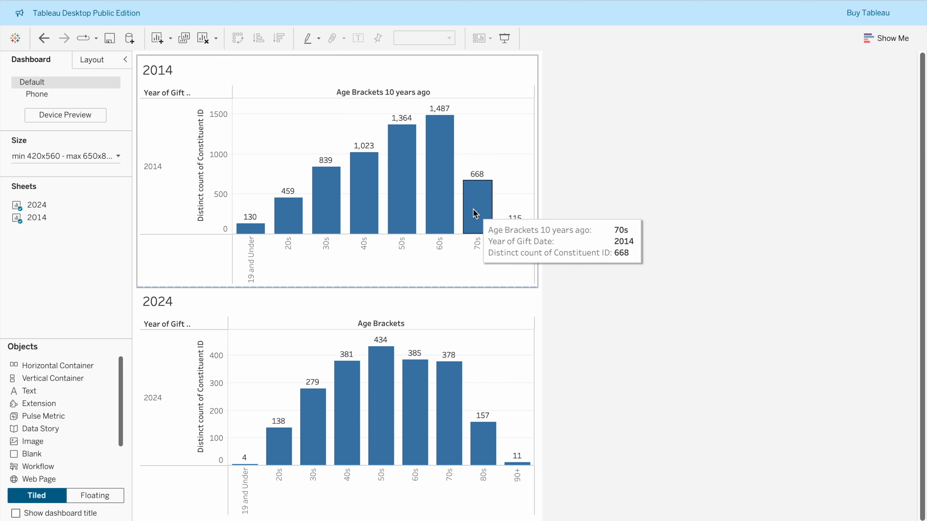
mouse_move(460, 377)
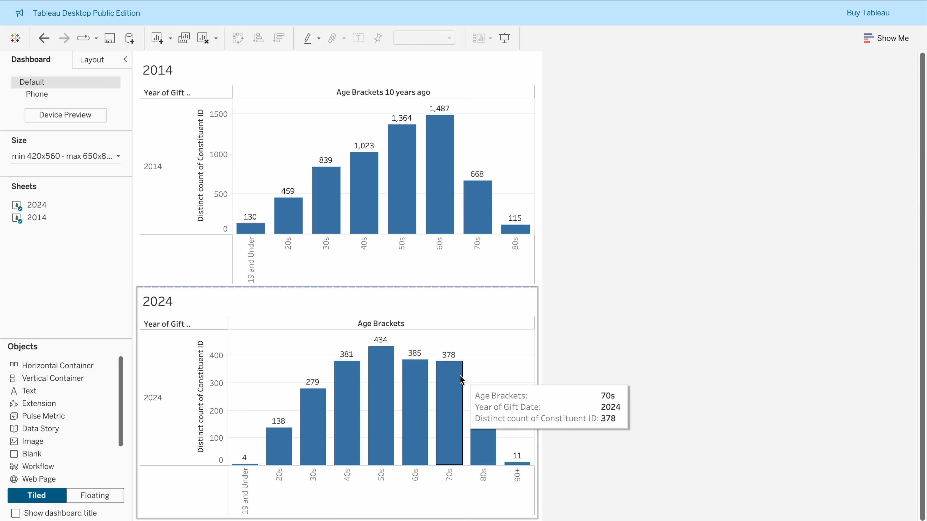
mouse_move(422, 384)
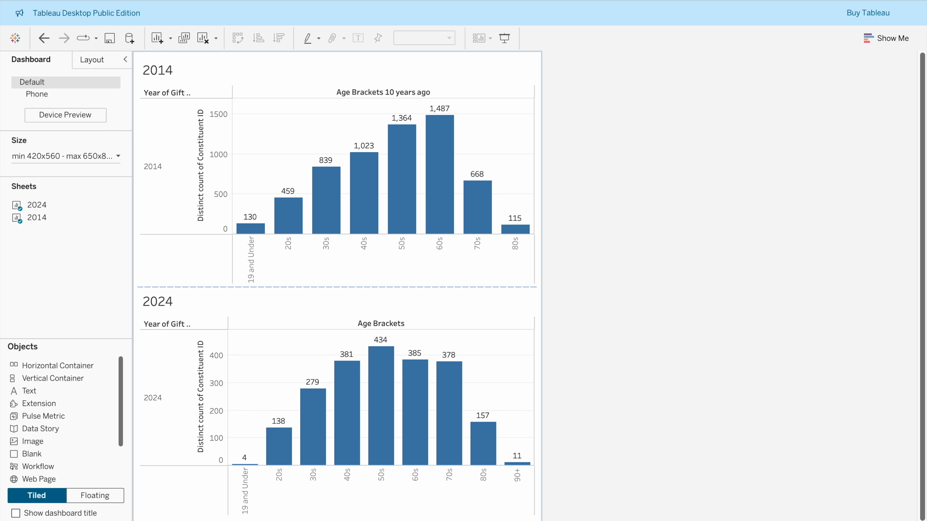
Return to the 2024 worksheet and review the formula of the Age calculated field
click(31, 520)
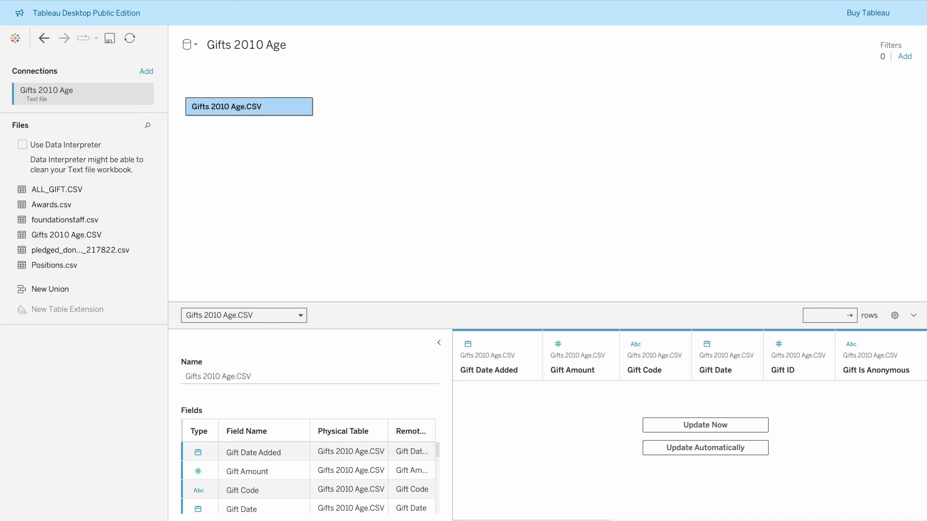
click(100, 520)
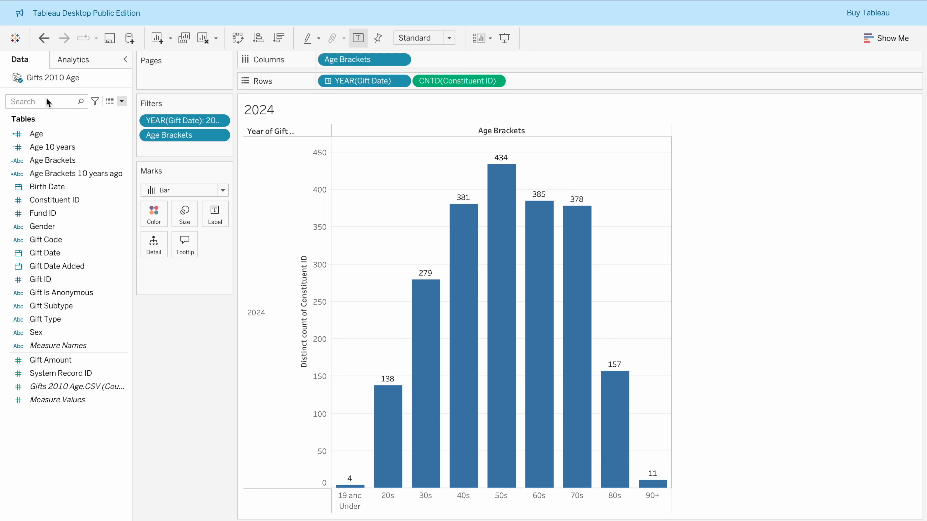
click(65, 136)
right_click(122, 134)
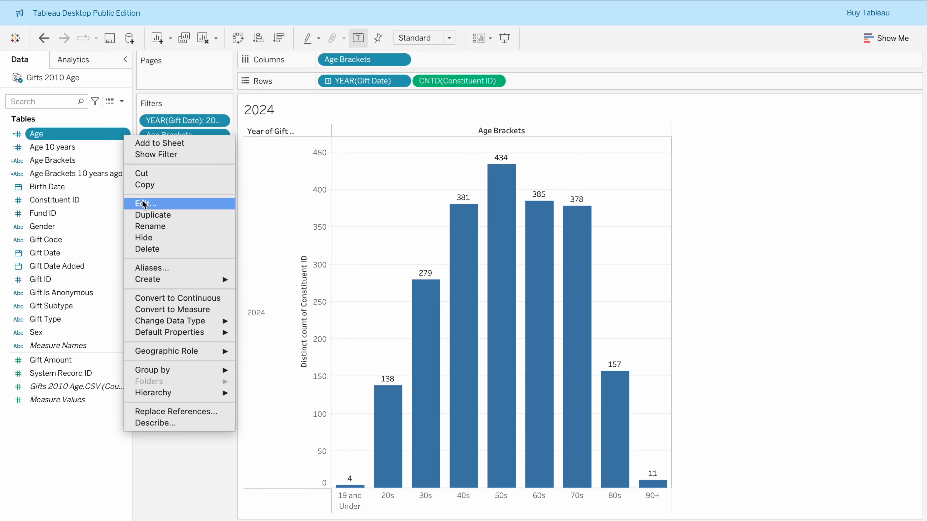
click(156, 206)
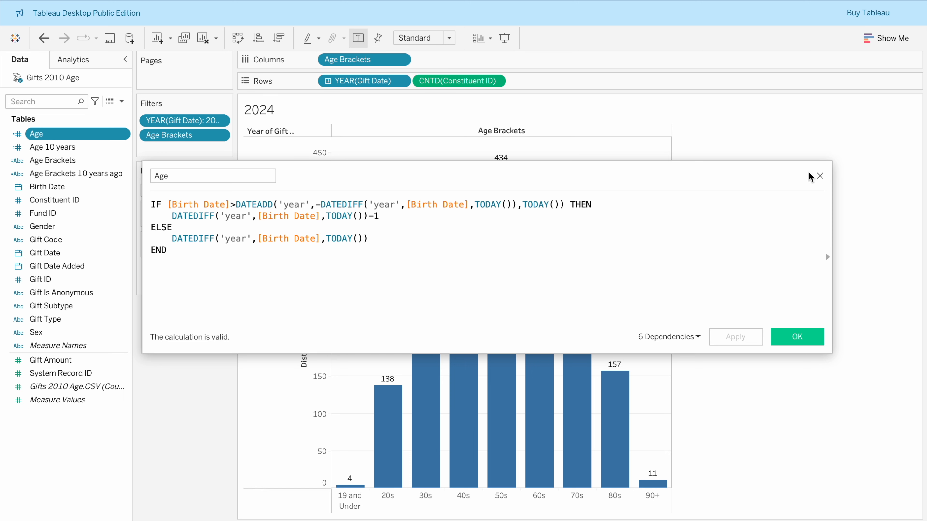
click(821, 177)
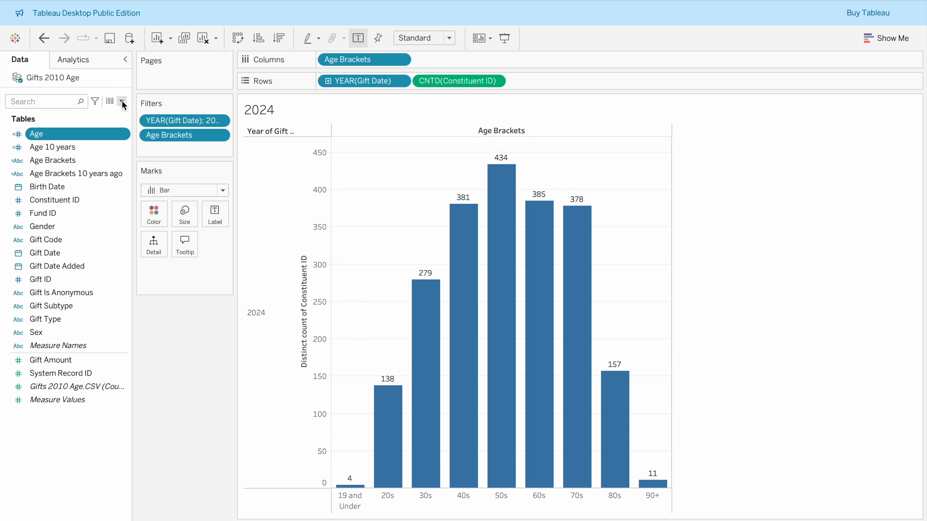
Switch to Google Drive, open the Age When Gift Was Made document and copy its DATEDIFF formula without the comment line
key(ctrl+Right)
click(165, 39)
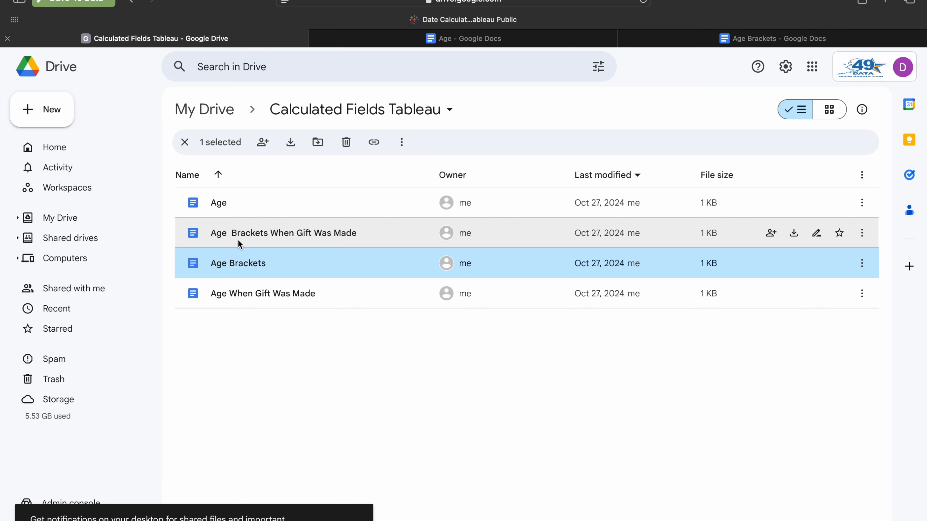
double_click(243, 297)
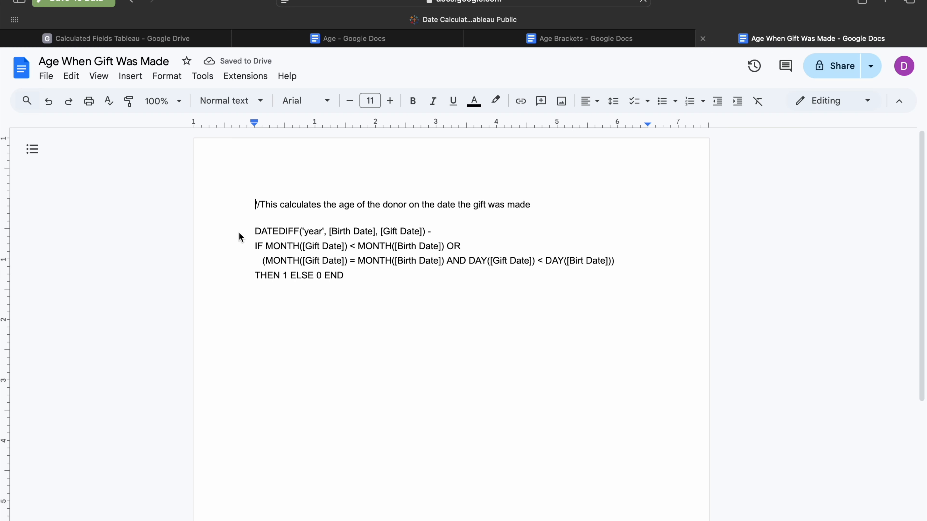
drag(240, 236, 383, 285)
key(ctrl+c)
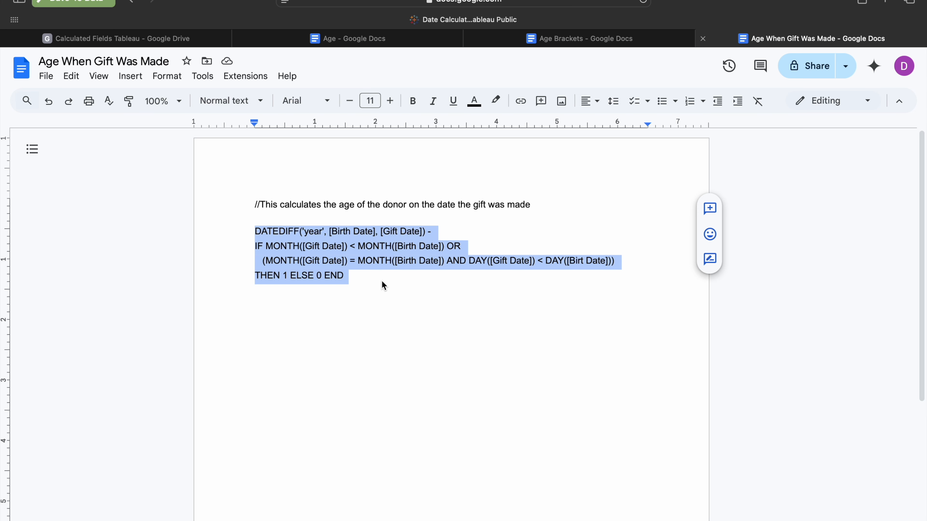
Switch back to Tableau and create a calculated field named "Age when gift was made" containing the copied formula
key(ctrl+Left)
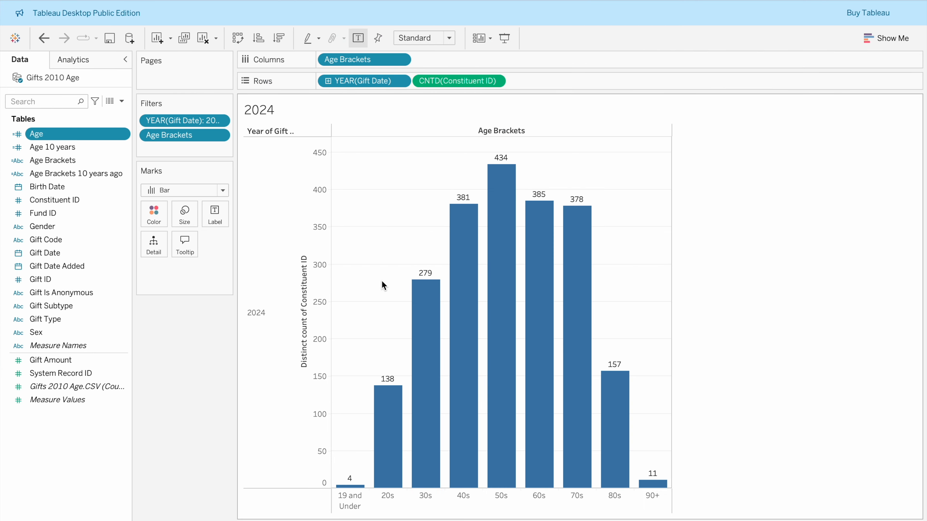
click(122, 101)
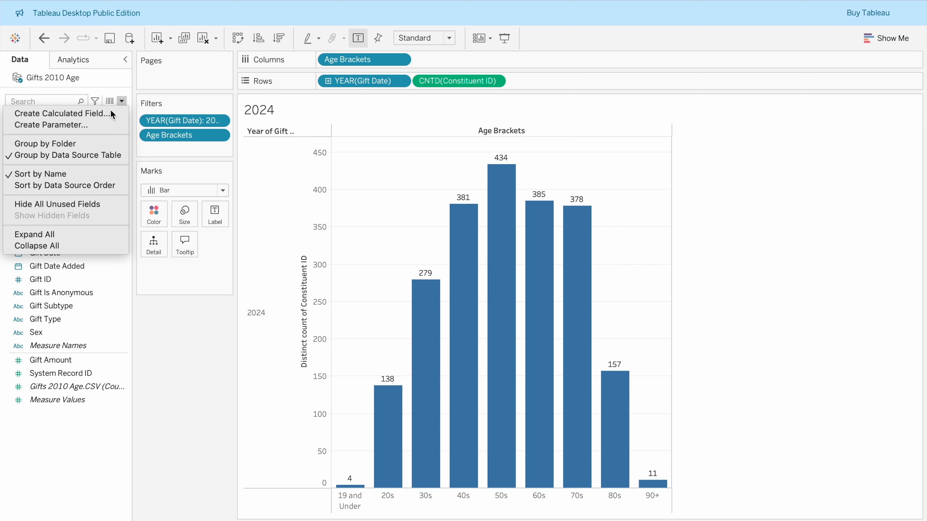
click(112, 113)
text(Age )
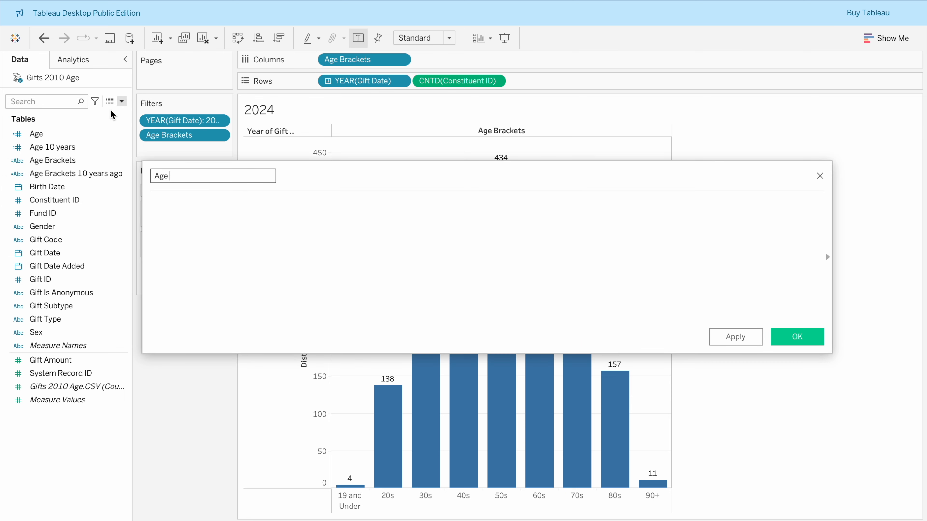
text(when gift was made)
key(Tab)
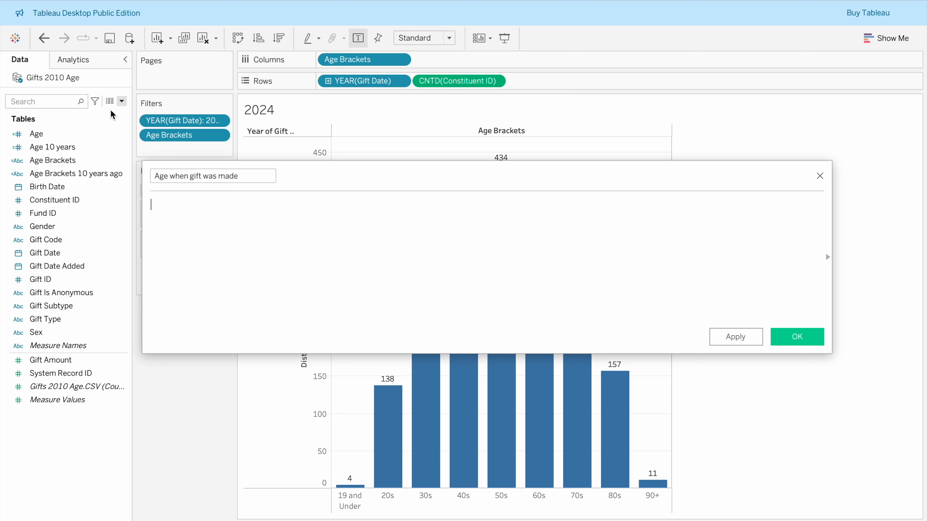
key(ctrl+v)
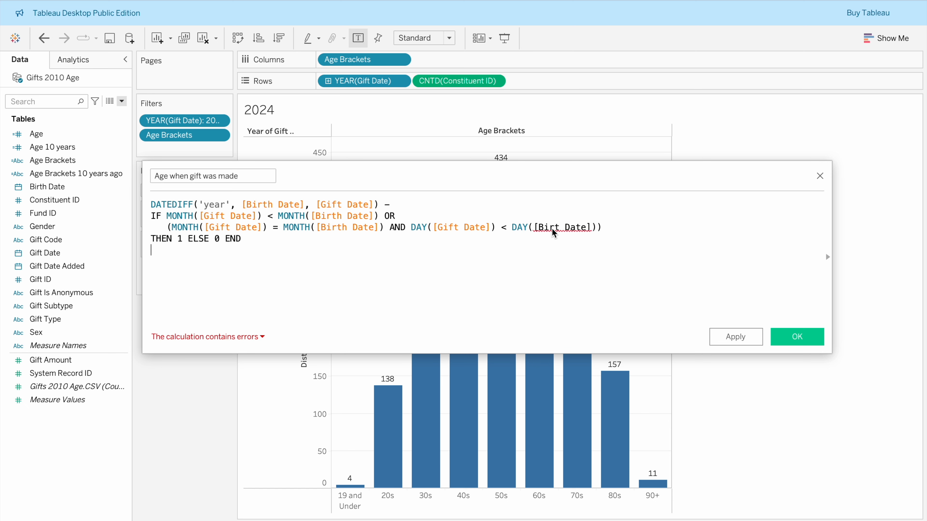
Correct the misspelled [Birt Date] reference to [Birth Date] in the formula and save the calculated field
click(559, 229)
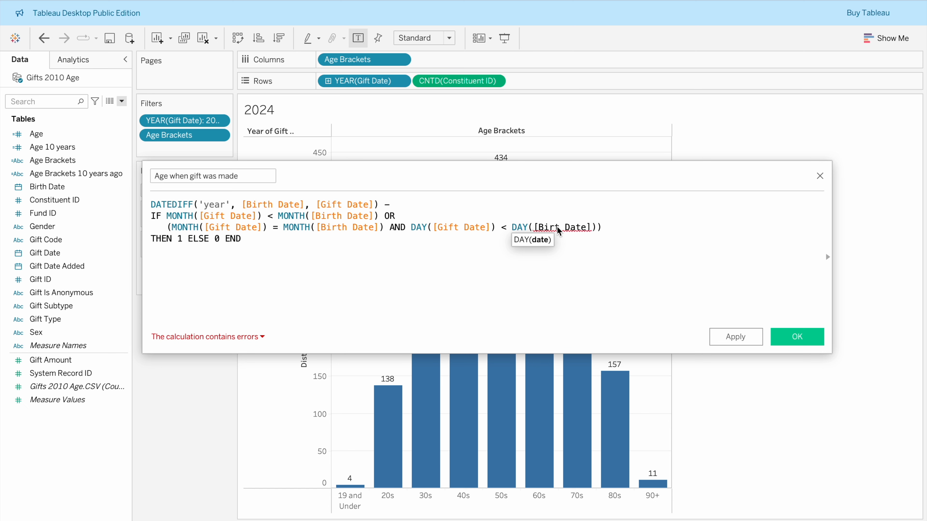
text(h)
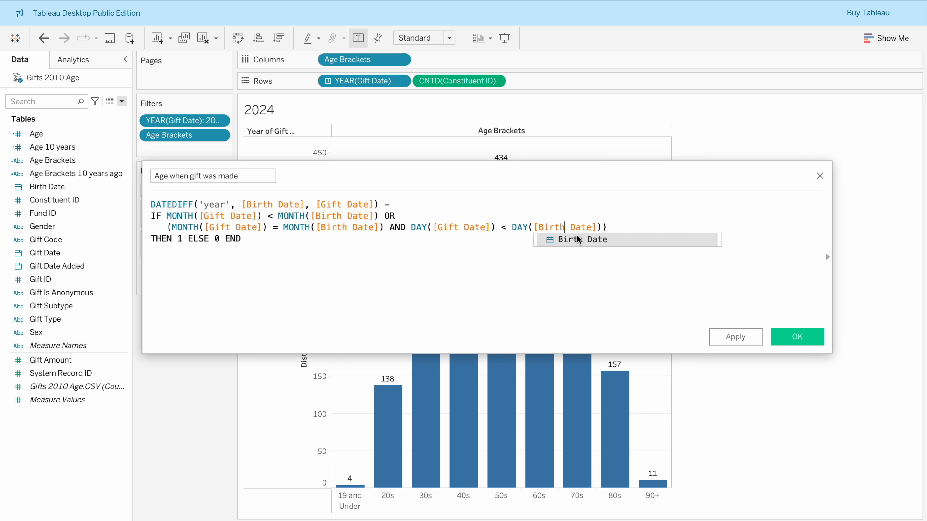
click(577, 237)
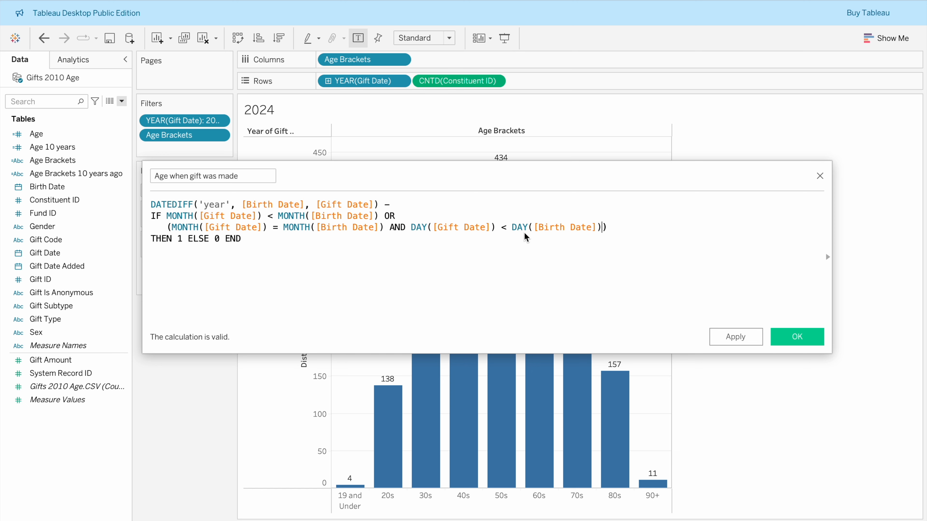
click(799, 338)
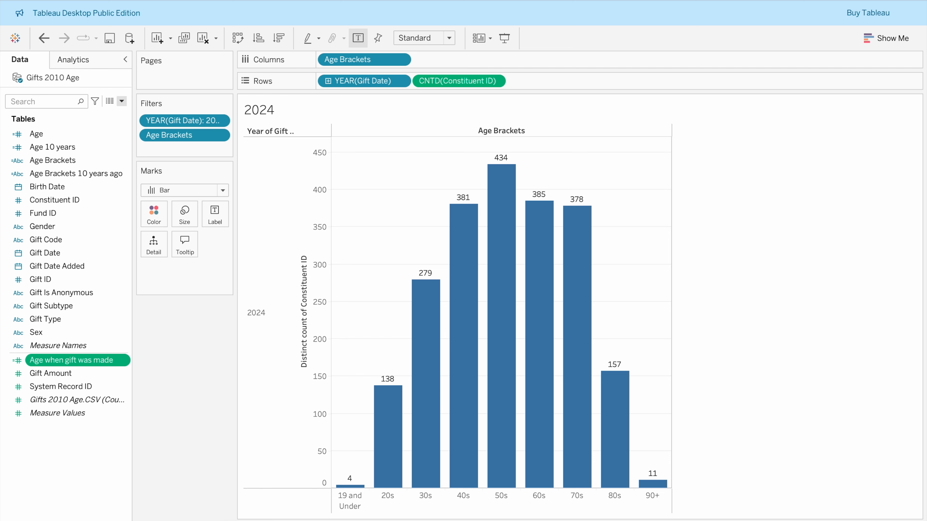
Add a new worksheet, then copy the IF/ELSEIF formula without its comment from the Age Brackets When Gift Was Made document in Google Drive
click(219, 520)
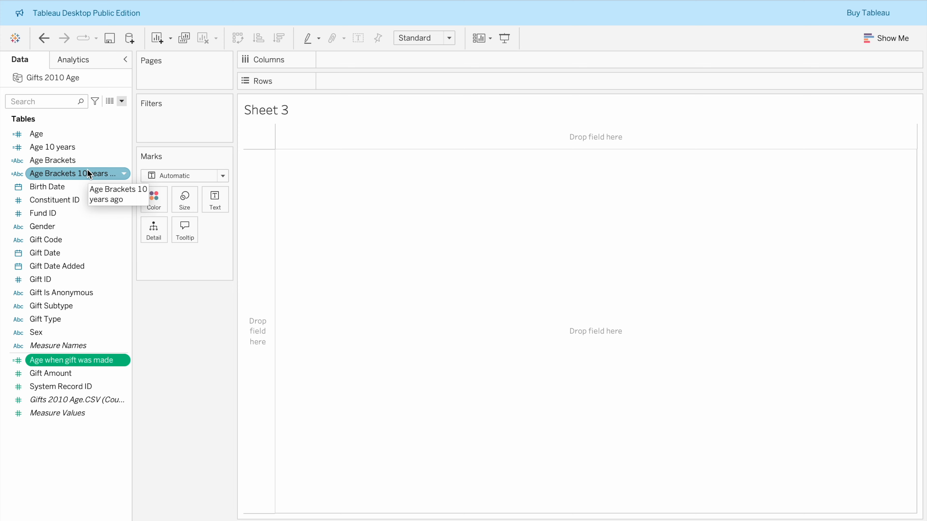
key(ctrl+Right)
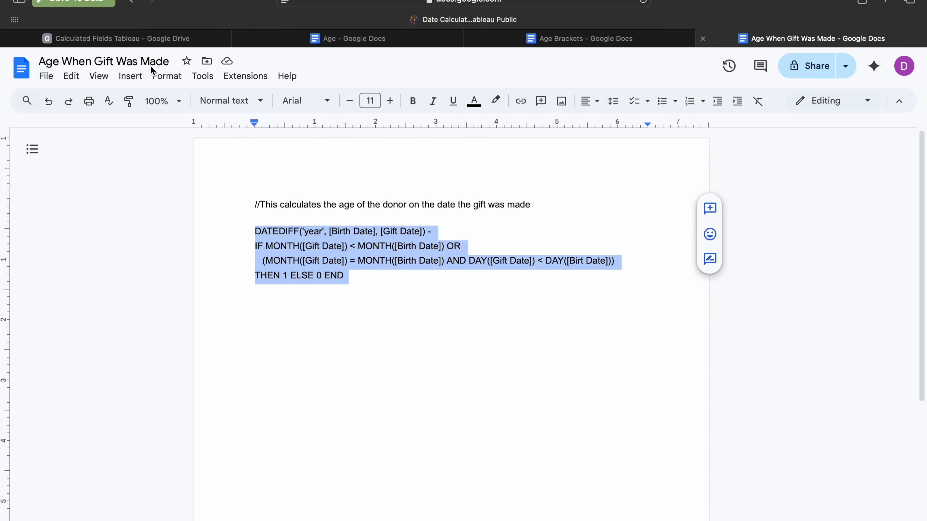
click(177, 39)
double_click(271, 238)
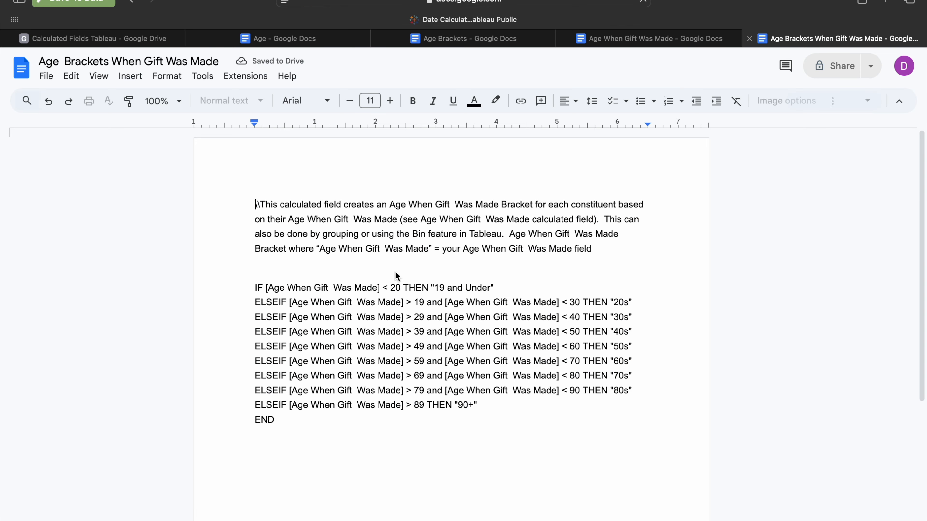
click(263, 303)
drag(263, 304, 302, 423)
key(ctrl+c)
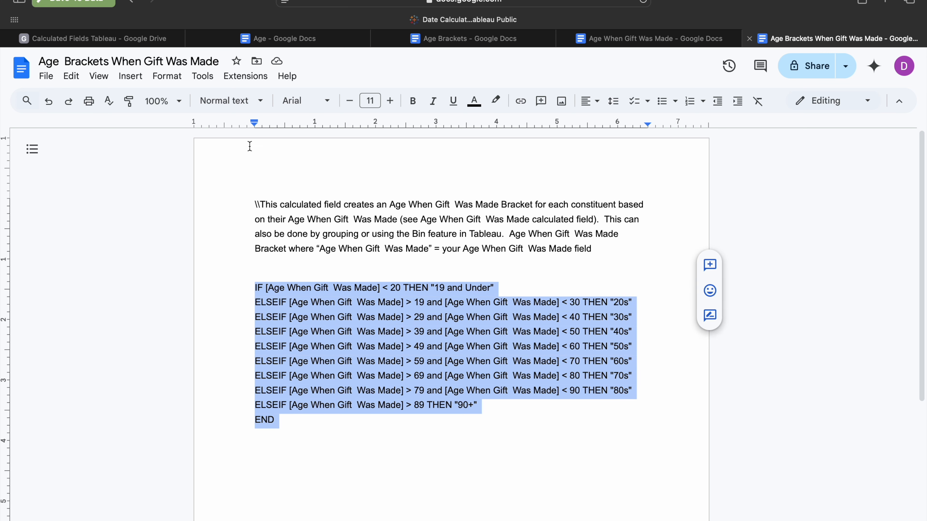
Switch back to Tableau and create a calculated field named "Age Brackets when gift was made" containing the copied formula
key(ctrl+Left)
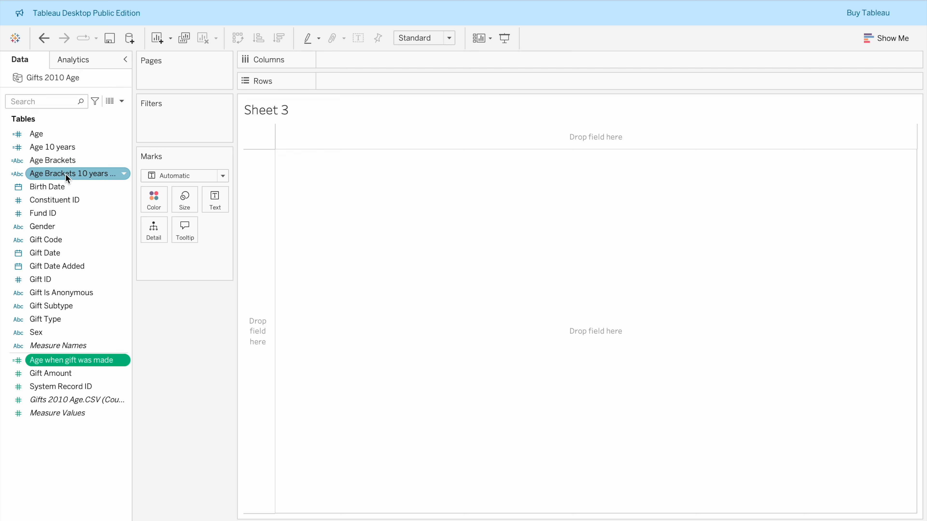
click(121, 101)
click(109, 116)
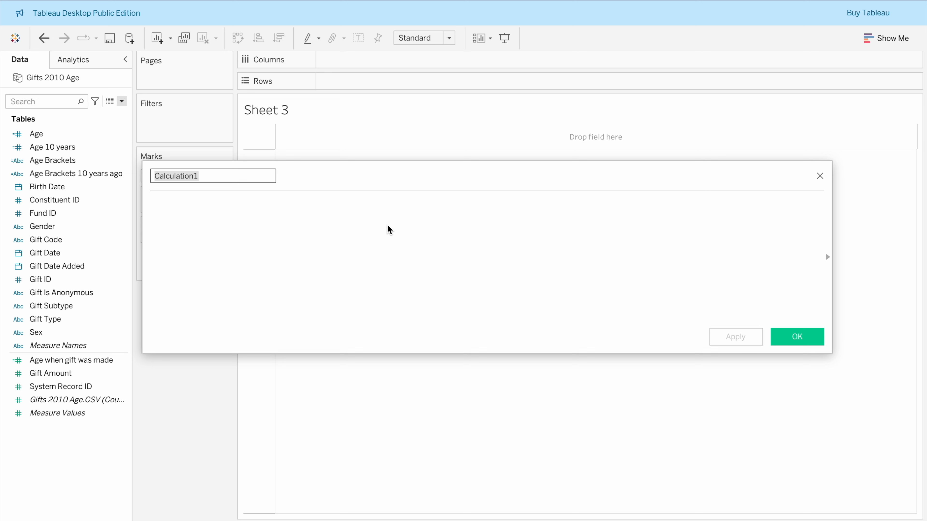
text(Age Whe)
key(BackSpace)
key(BackSpace)
key(BackSpace)
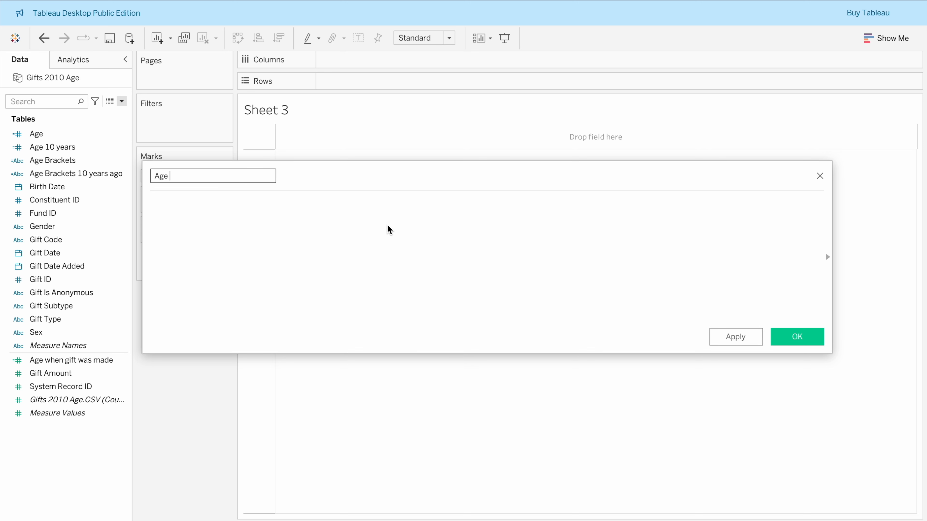
text(Brackets when gift was made)
click(389, 230)
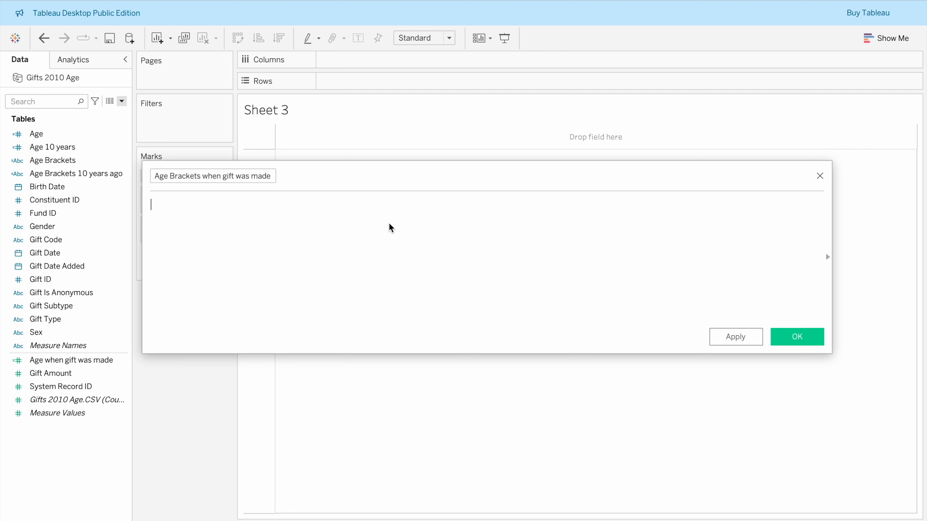
key(ctrl+v)
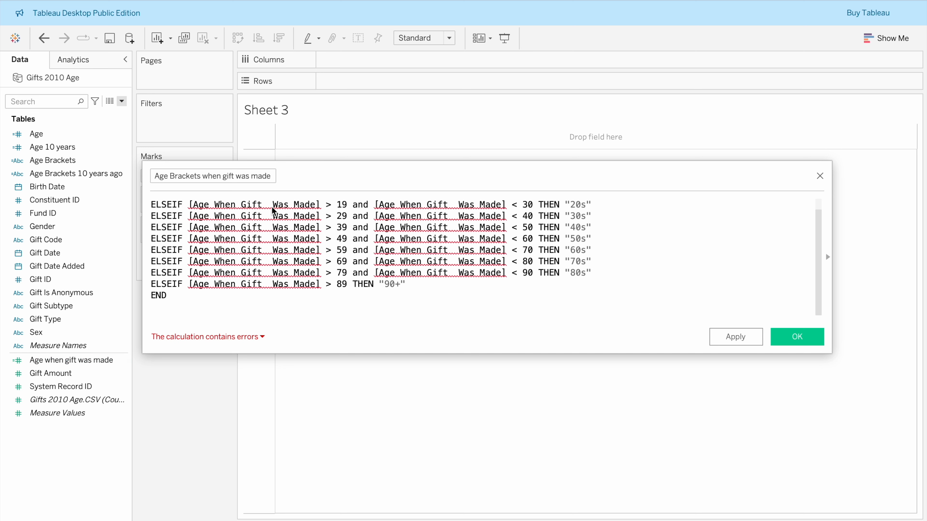
Replace every undefined age reference in the bracket formula with the [Age when gift was made] field and save the calculated field
mouse_move(271, 207)
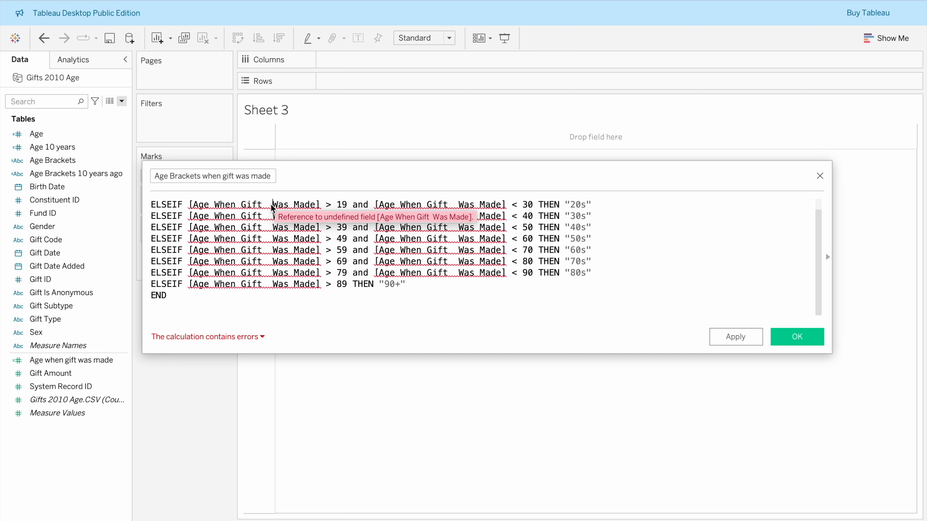
double_click(230, 206)
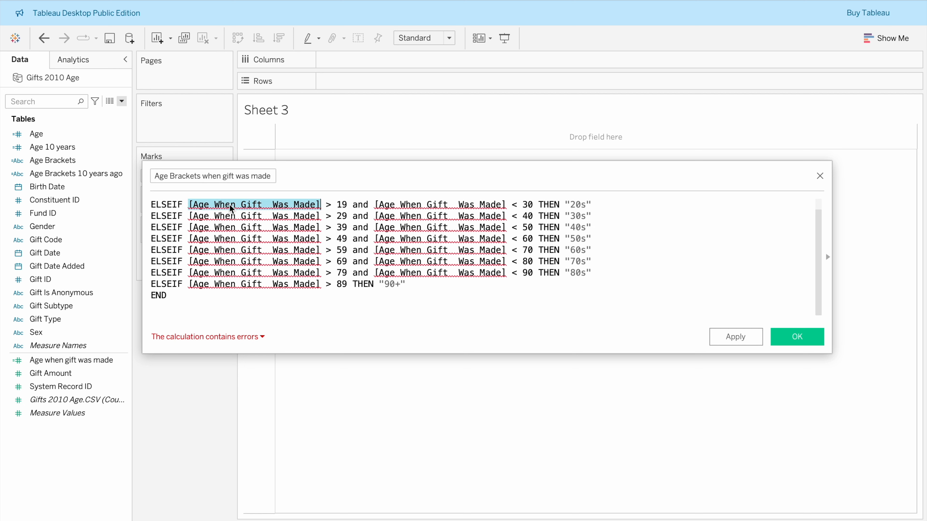
text(Age)
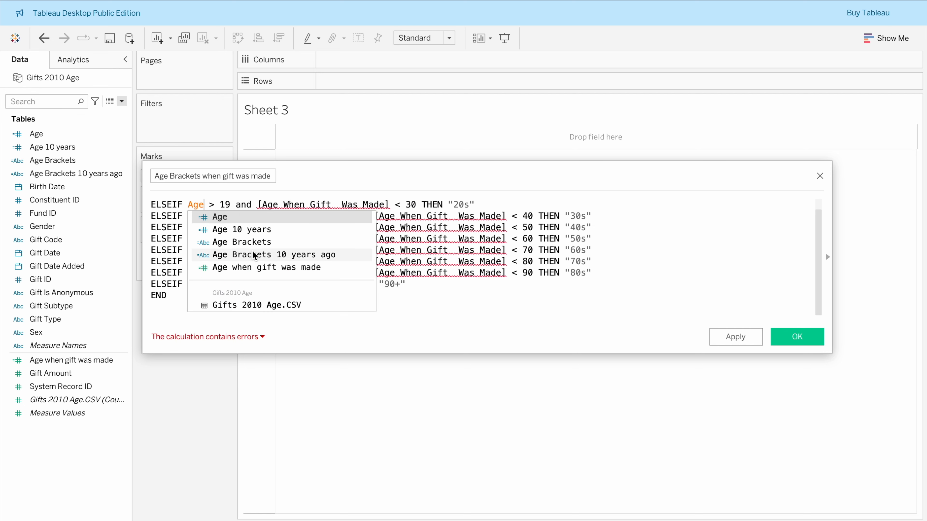
click(251, 268)
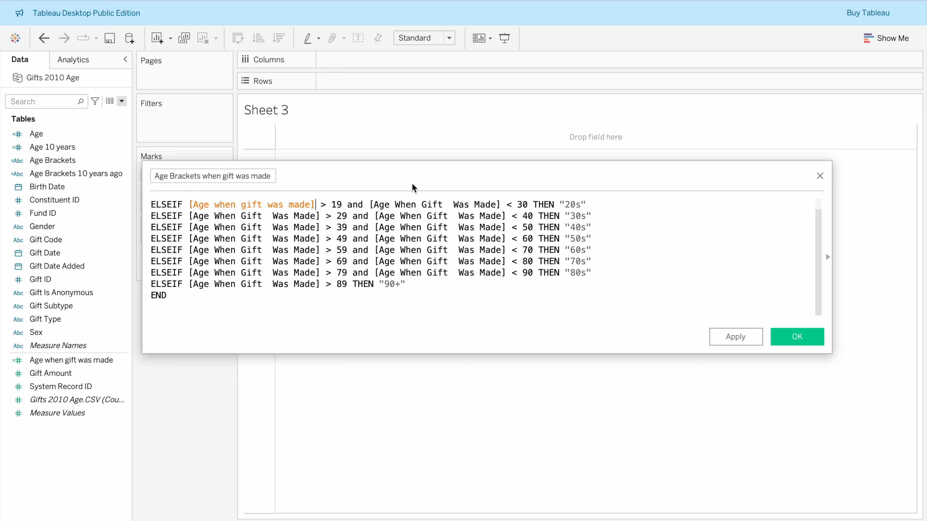
double_click(416, 206)
text(A)
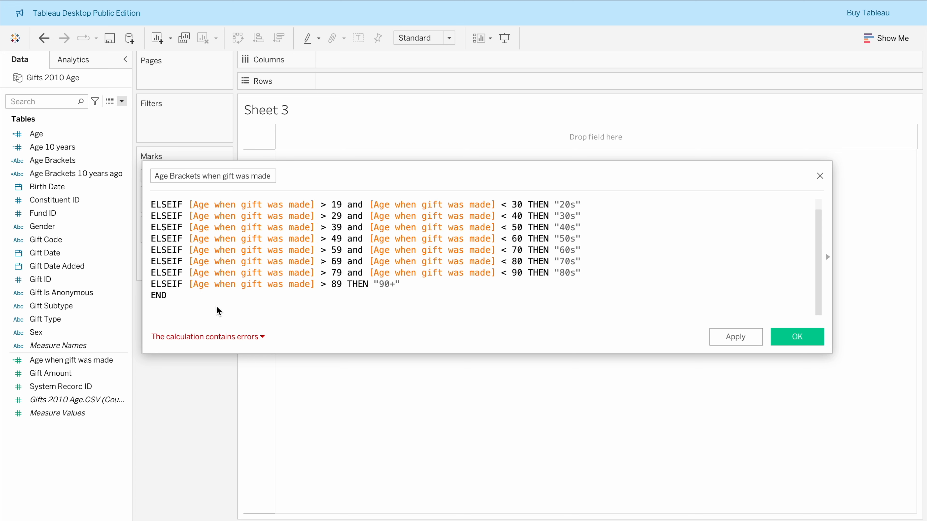
scroll(200, 264, up, 1)
click(214, 204)
double_click(215, 203)
text(A)
click(245, 292)
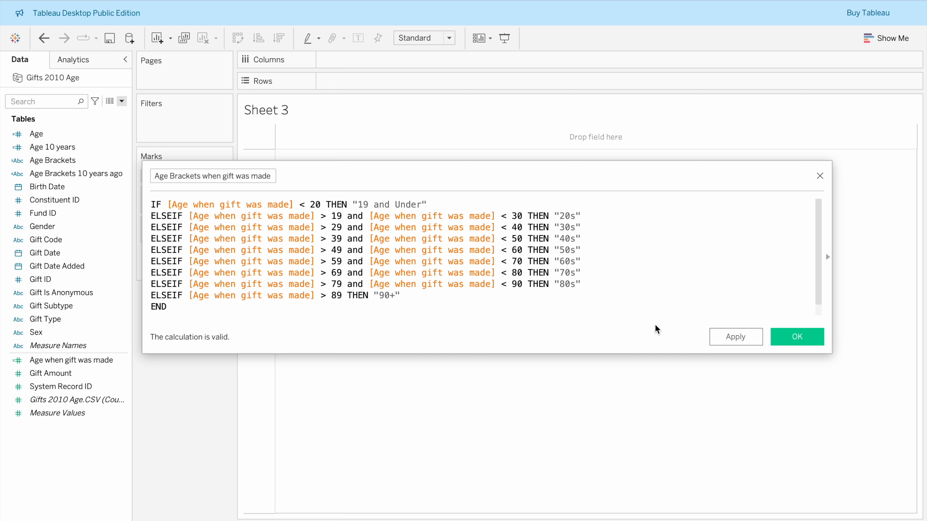
click(803, 338)
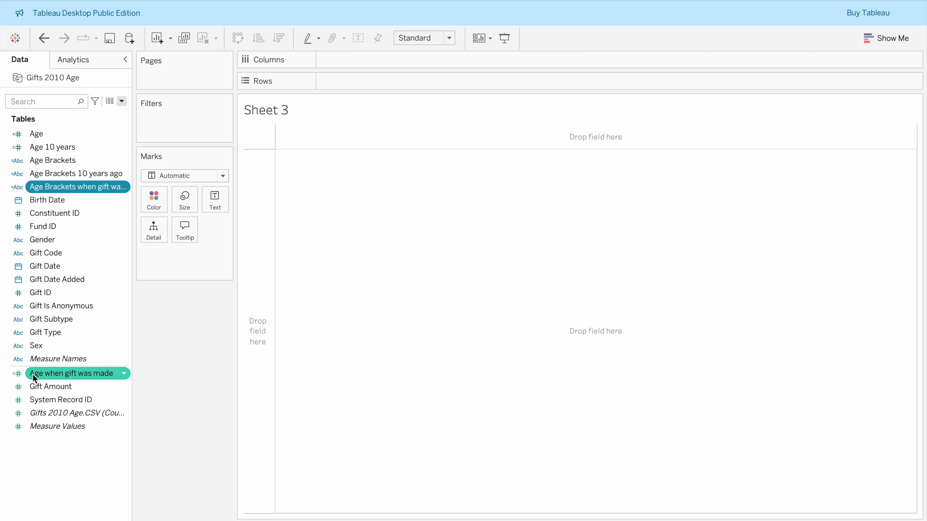
Move the Age when gift was made field from the measures to the dimensions and widen the Data pane
drag(78, 373, 81, 252)
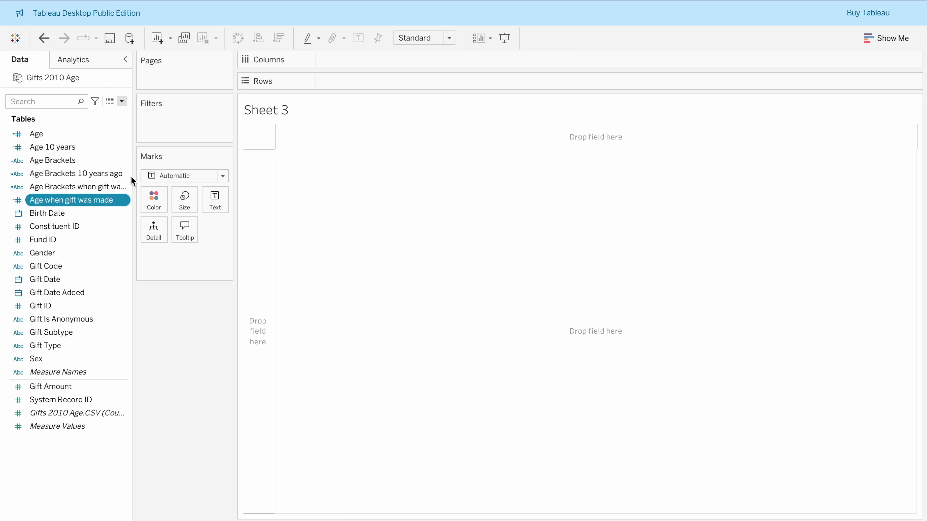
drag(134, 177, 164, 177)
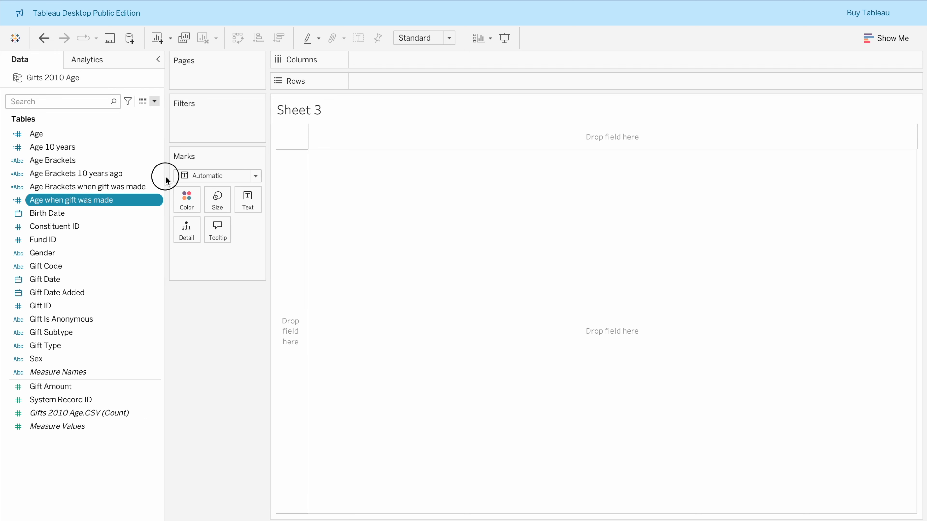
Build a table with Age Brackets when gift was made as columns, Gift Date years as rows and Count (Distinct) of Constituent ID as text
drag(64, 188, 381, 60)
click(87, 147)
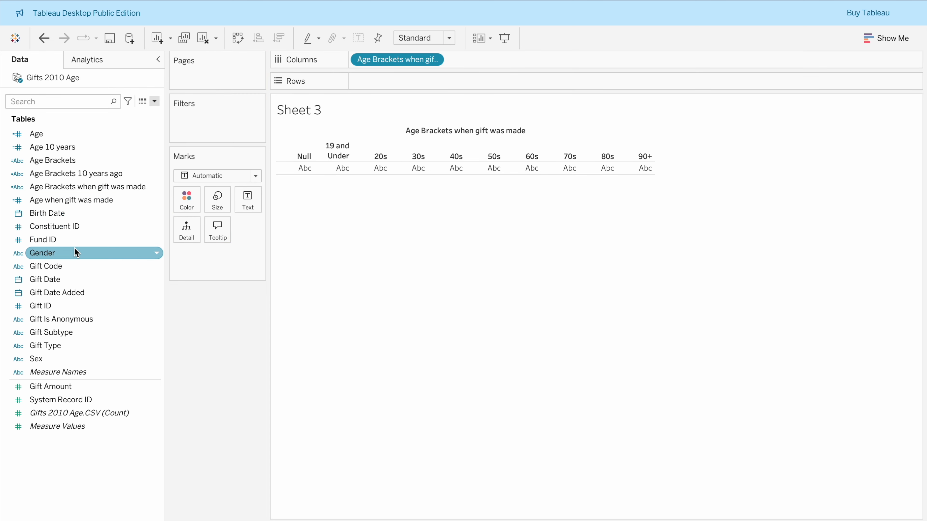
drag(73, 279, 385, 81)
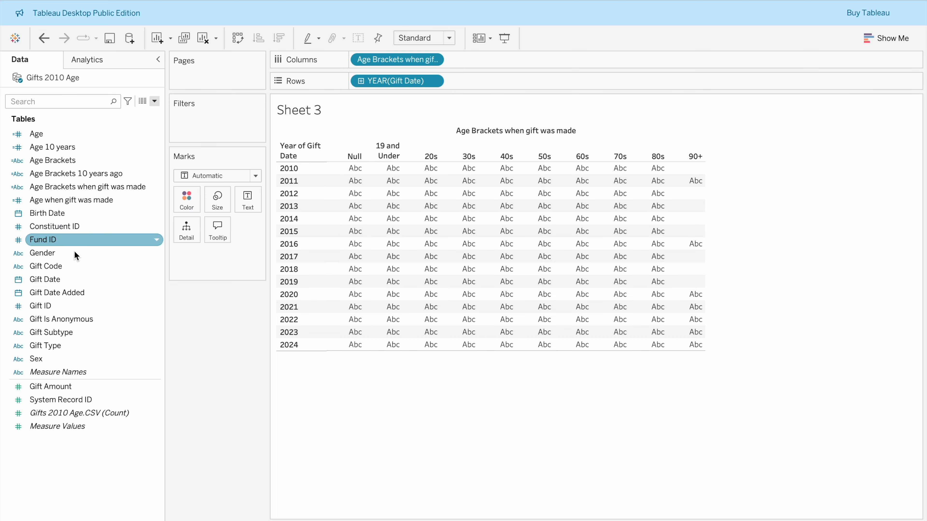
drag(88, 231, 251, 198)
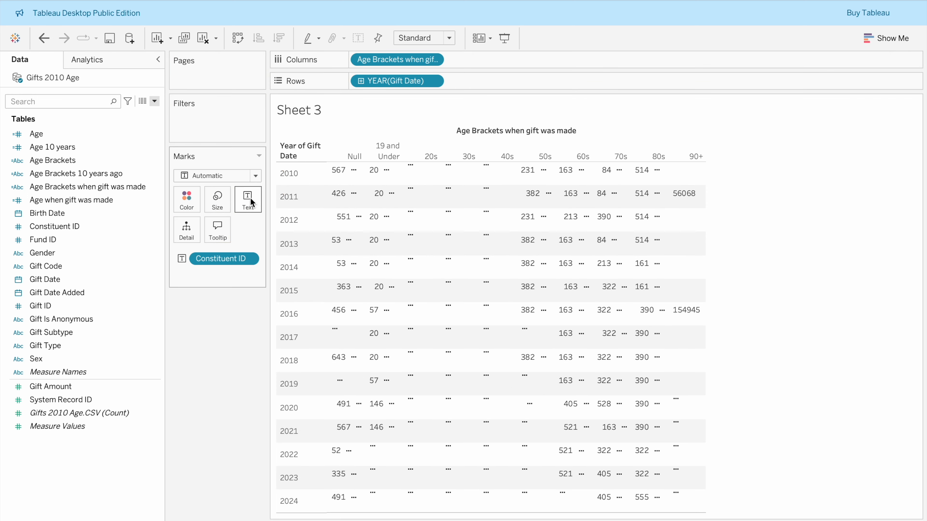
click(249, 260)
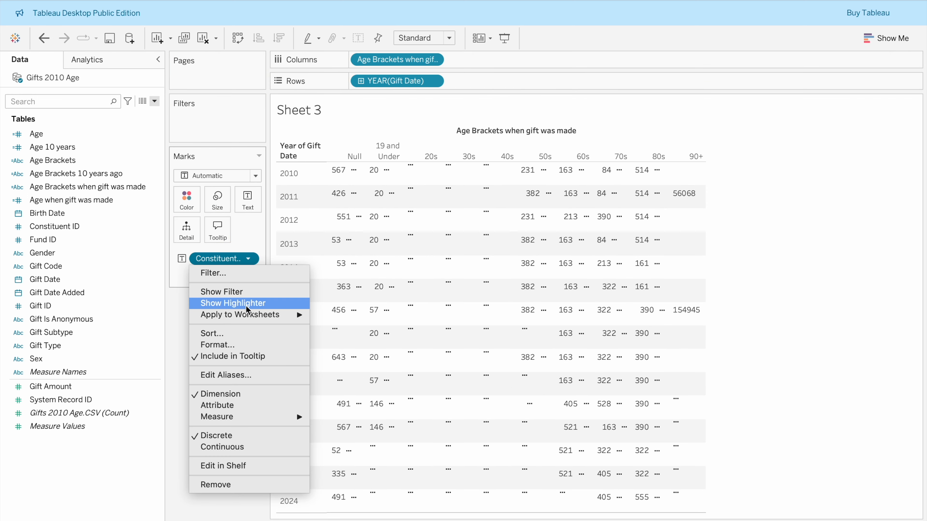
mouse_move(253, 419)
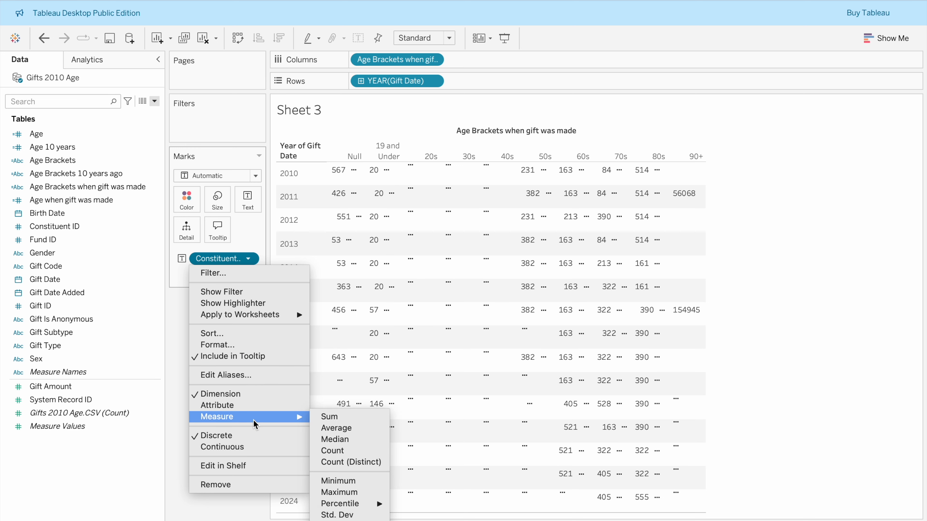
click(336, 462)
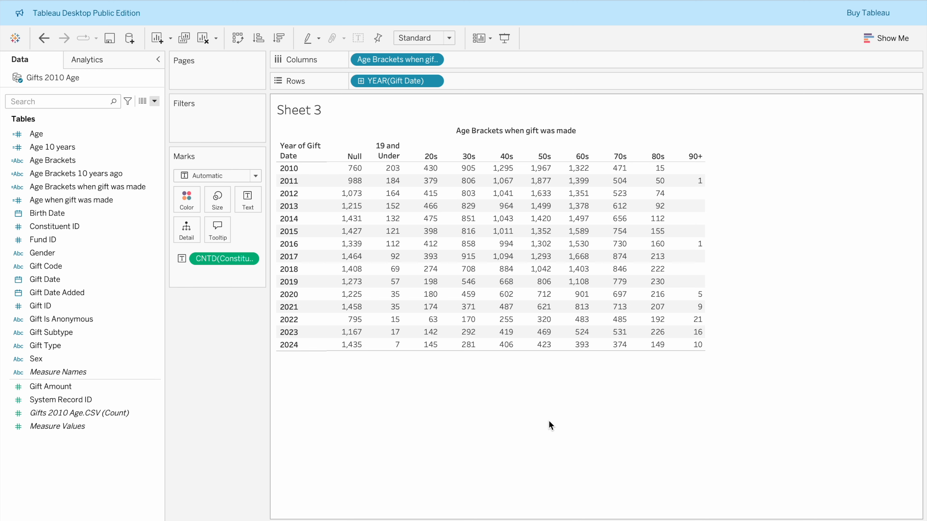
Exclude the Null age bracket from the table
mouse_move(433, 169)
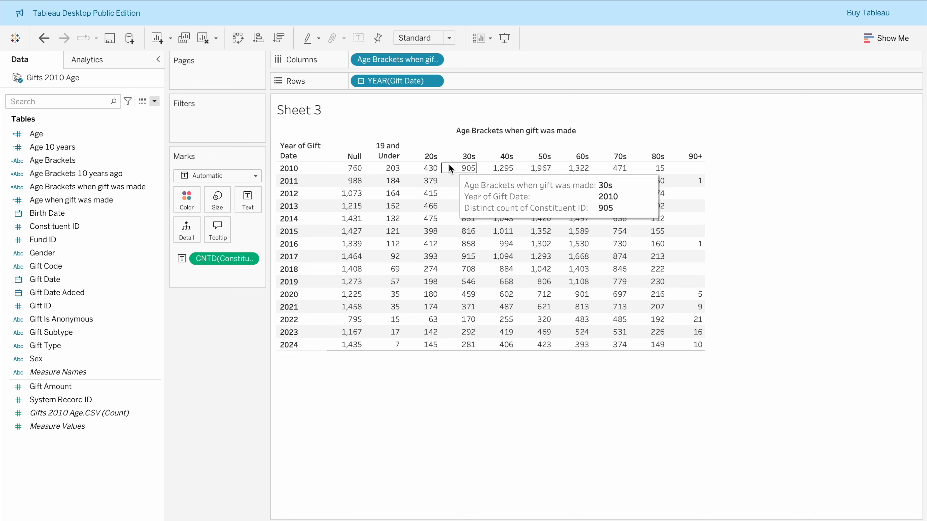
mouse_move(543, 168)
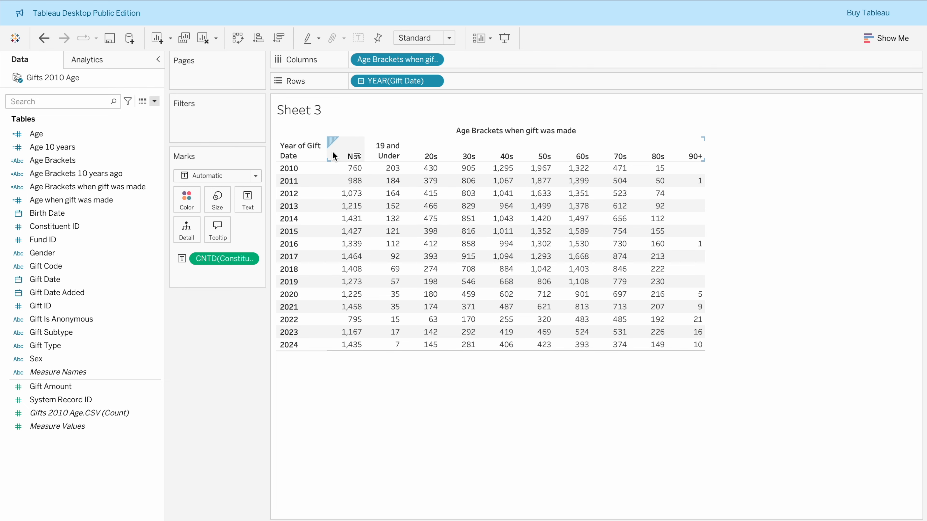
click(342, 159)
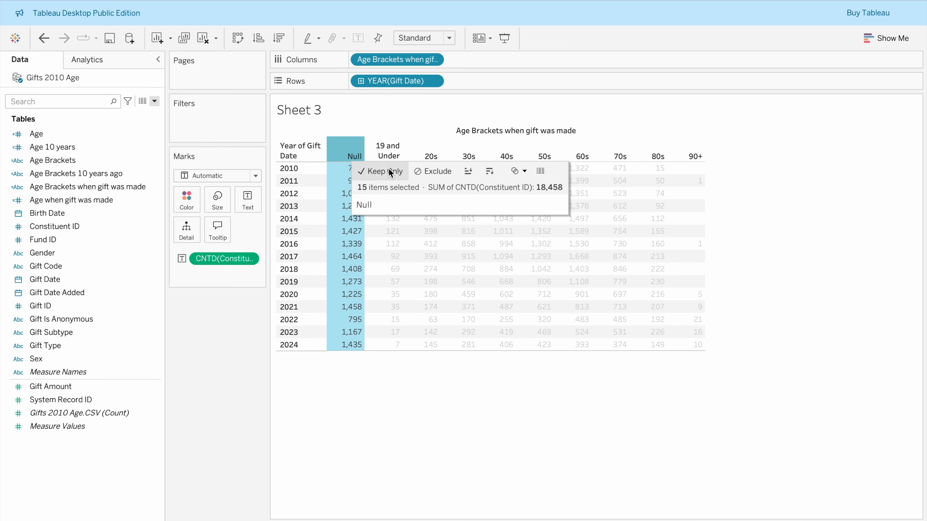
click(426, 172)
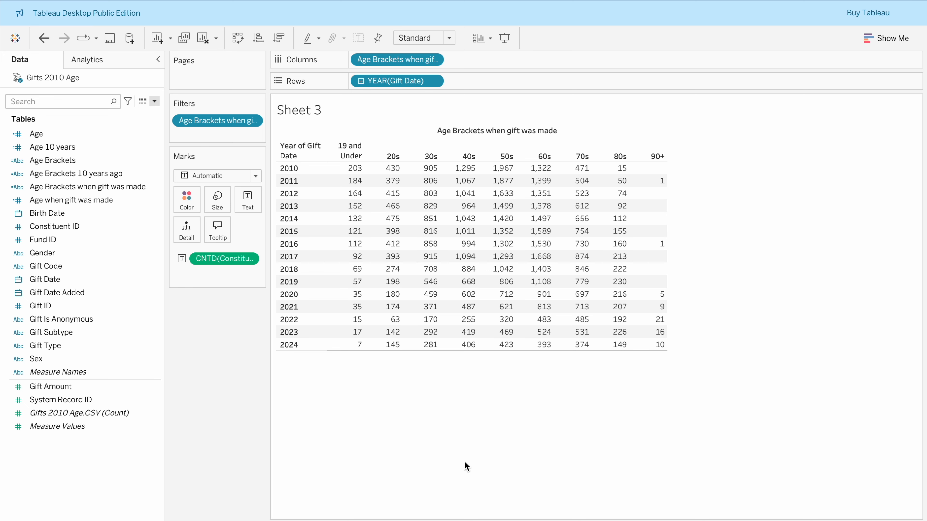
Convert the table to a horizontal bar chart and swap its rows and columns so the bars stand vertically
click(876, 38)
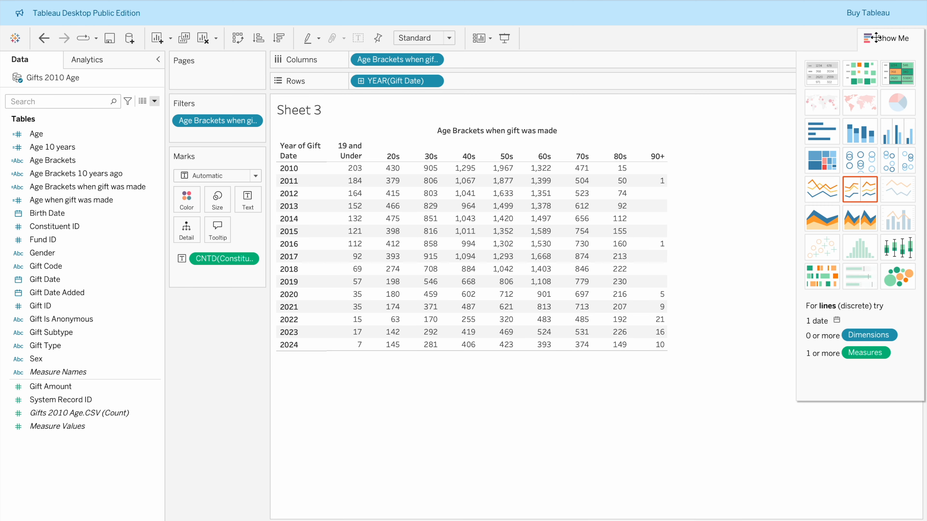
click(818, 129)
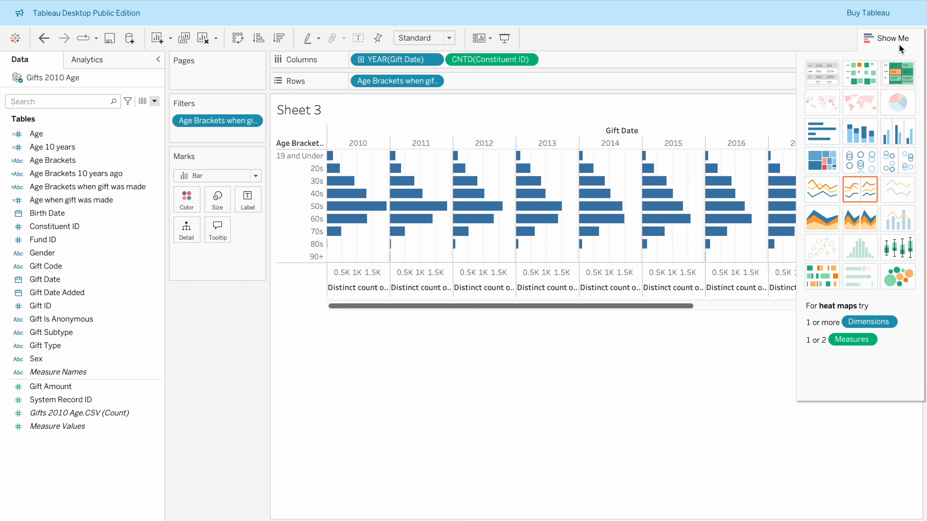
click(886, 38)
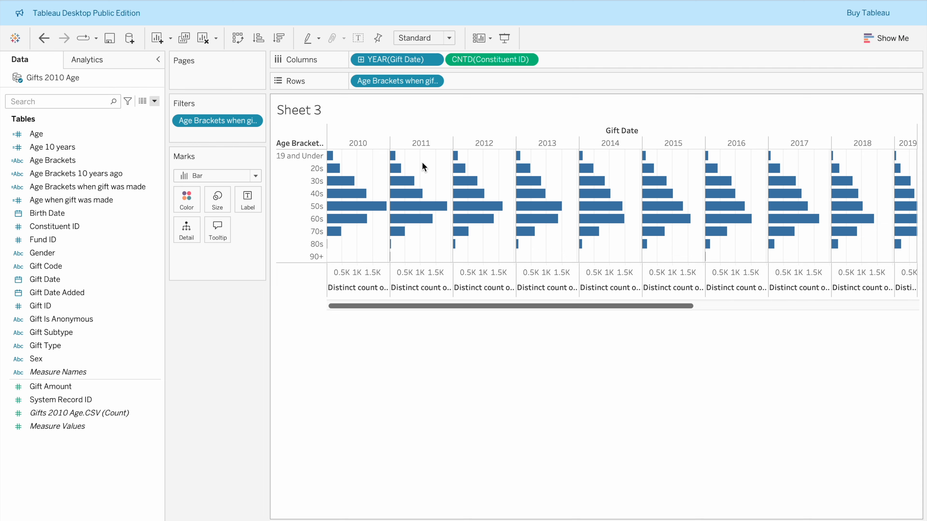
click(236, 38)
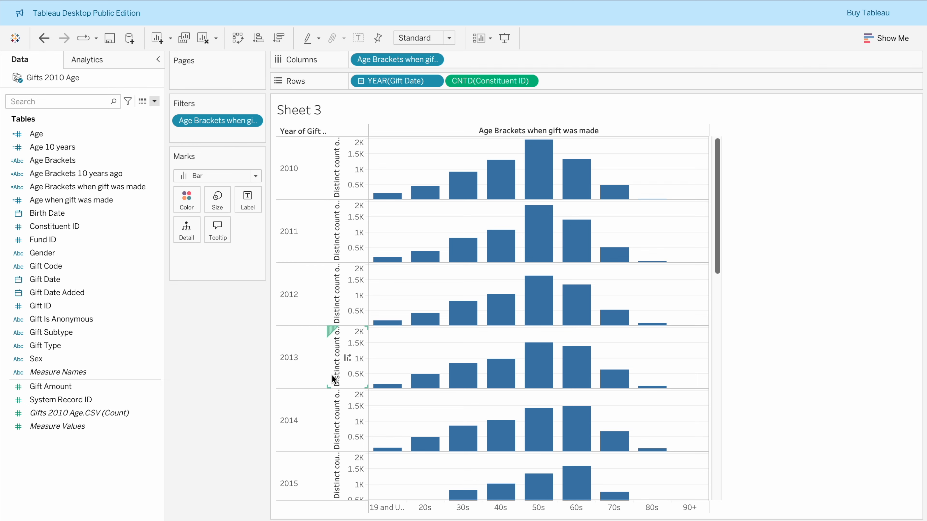
Filter the chart by Gift Date year to include only 2014 and 2024
scroll(332, 374, down, 3)
scroll(331, 375, down, 9)
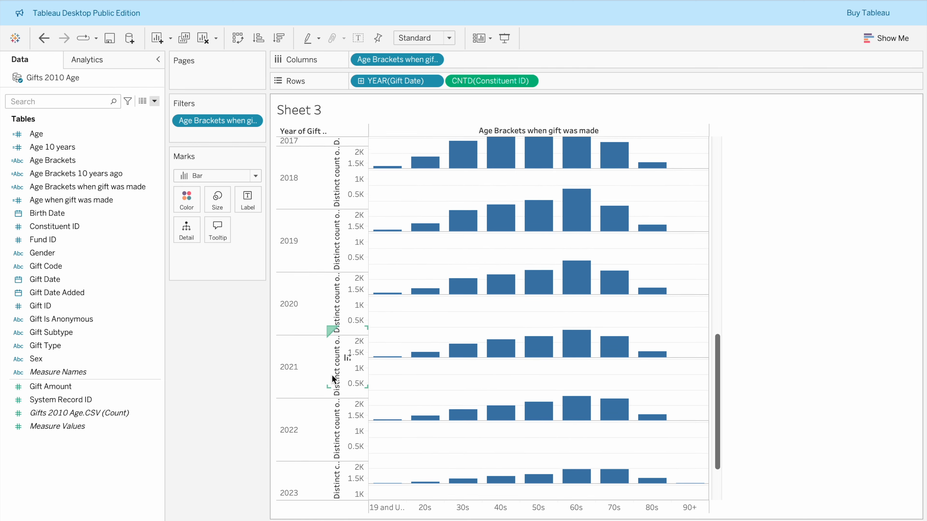
scroll(332, 375, up, 12)
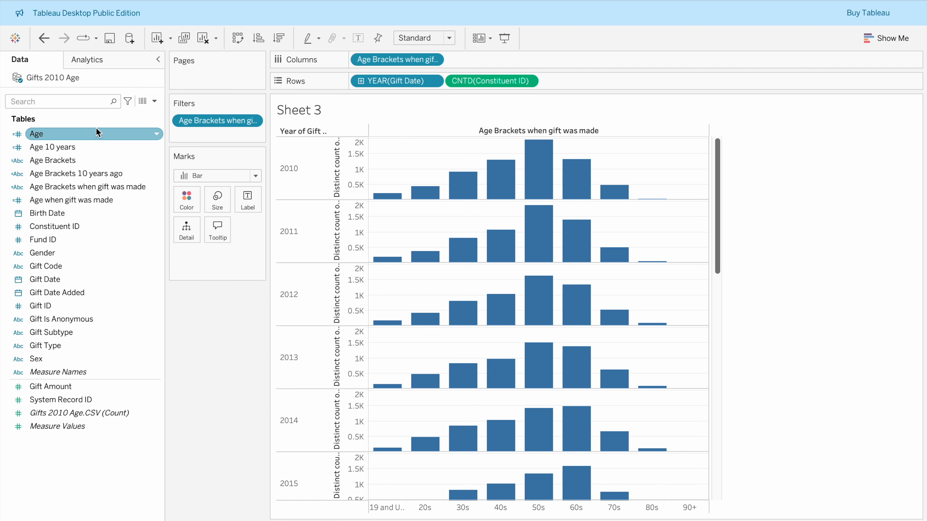
drag(55, 280, 203, 138)
double_click(467, 202)
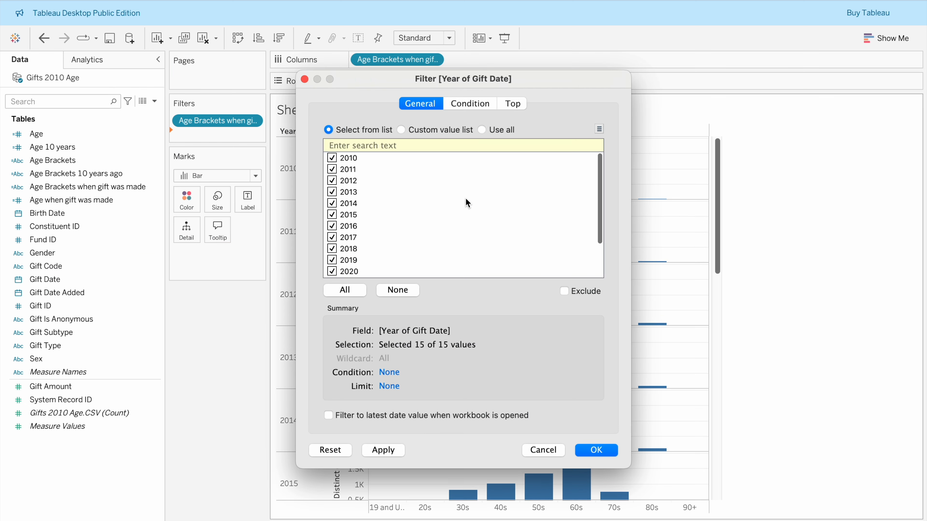
click(395, 290)
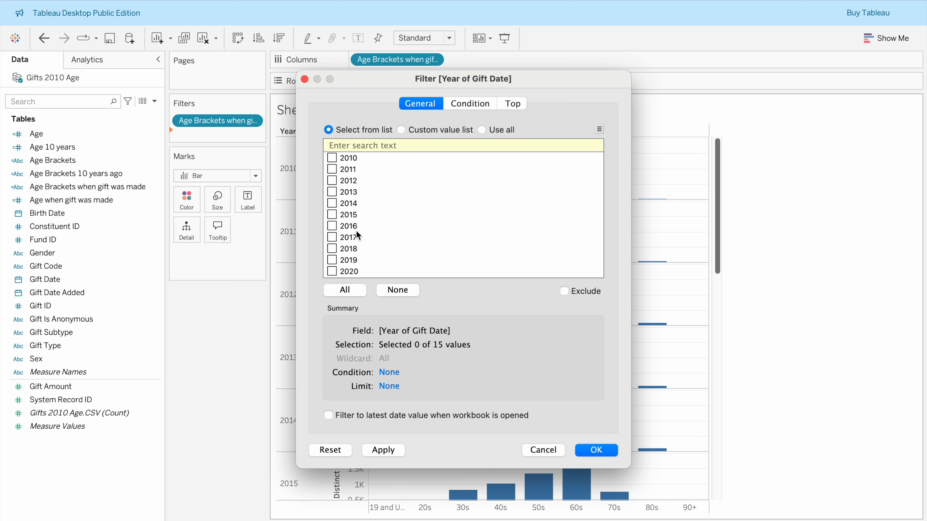
click(332, 203)
scroll(366, 238, down, 3)
click(332, 272)
click(384, 451)
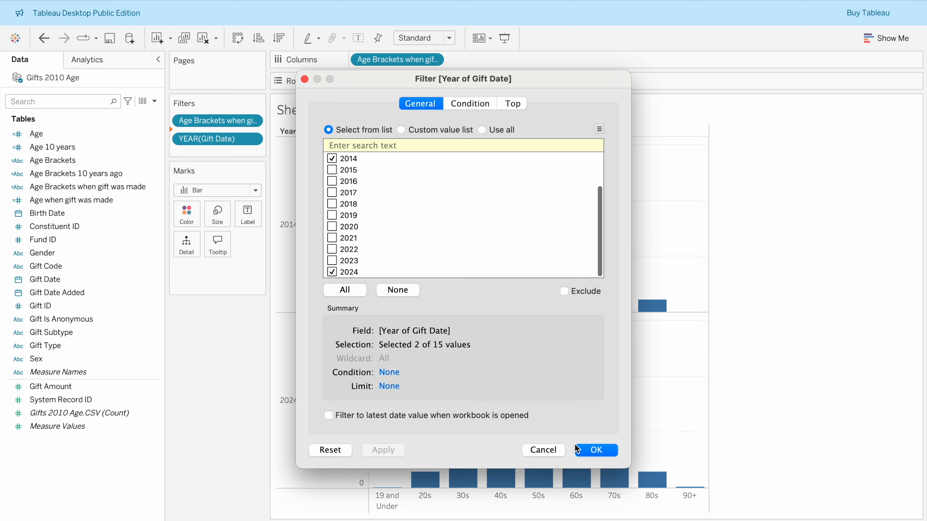
click(594, 453)
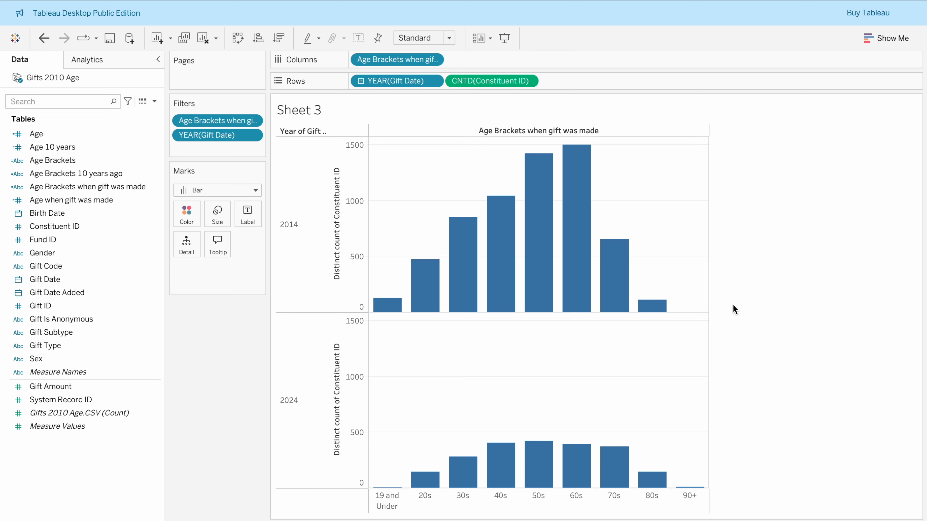
Show mark labels on the bars of the chart
click(248, 213)
click(280, 230)
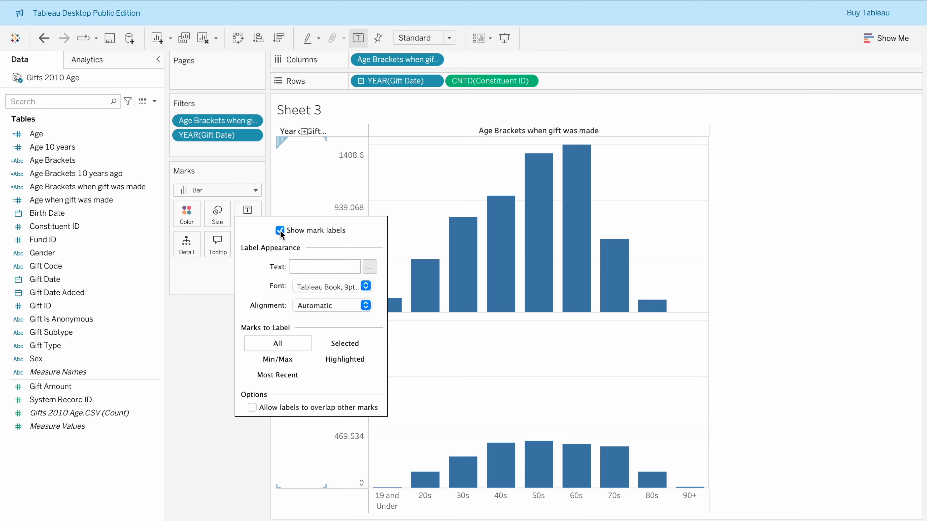
click(795, 229)
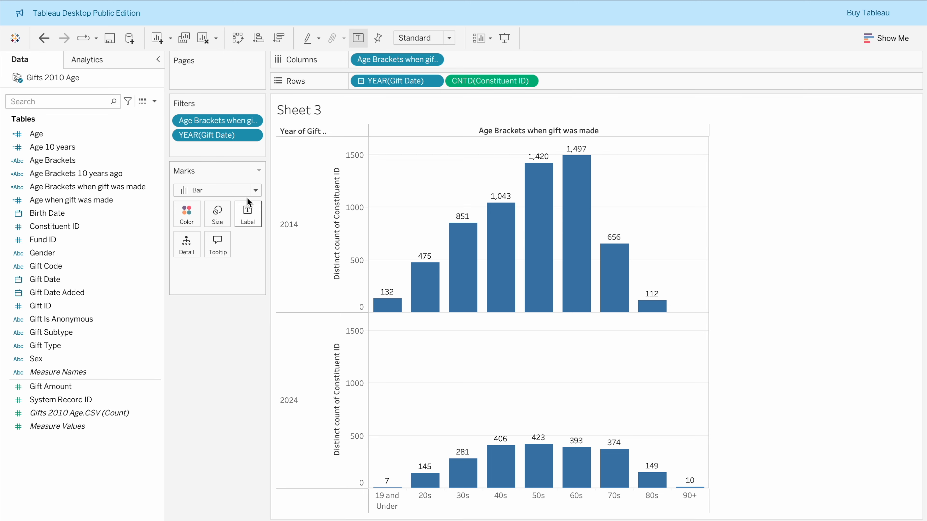
Edit the Gift Date year filter to include all years again
click(252, 136)
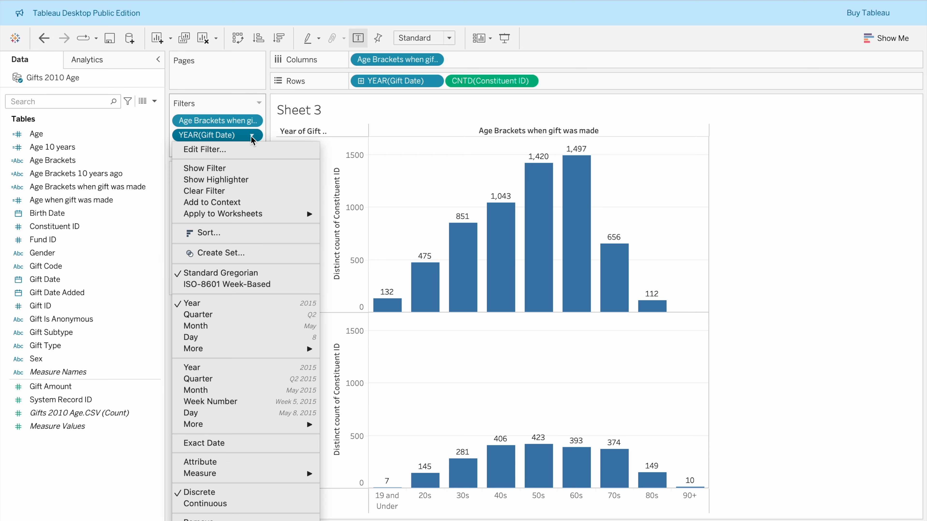
click(245, 150)
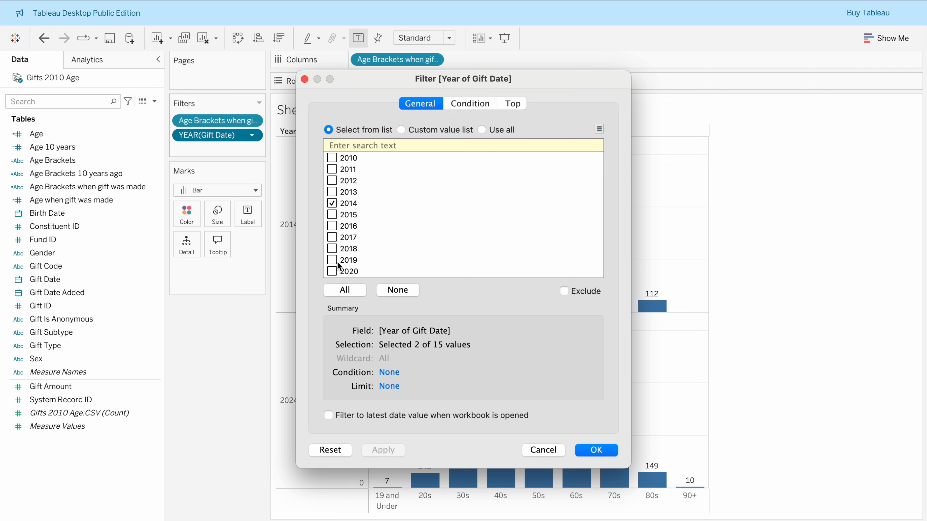
click(345, 290)
click(383, 450)
click(594, 450)
scroll(458, 241, down, 10)
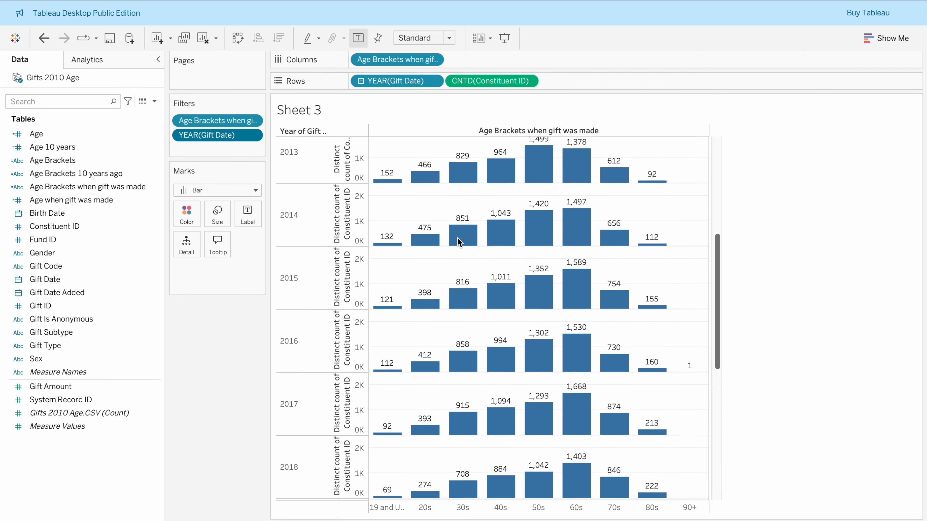
scroll(459, 241, up, 10)
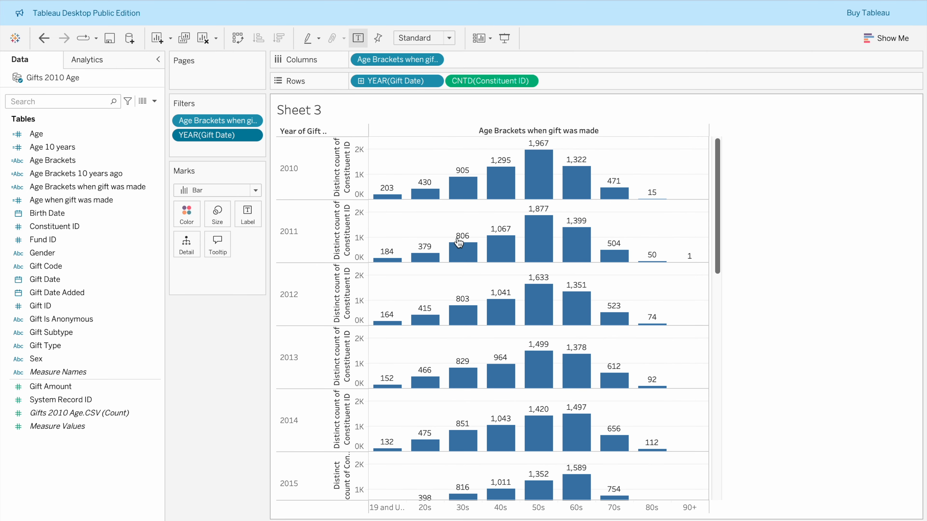
Change the mark type to Line and move the Gift Date year from the rows to the line color
click(256, 192)
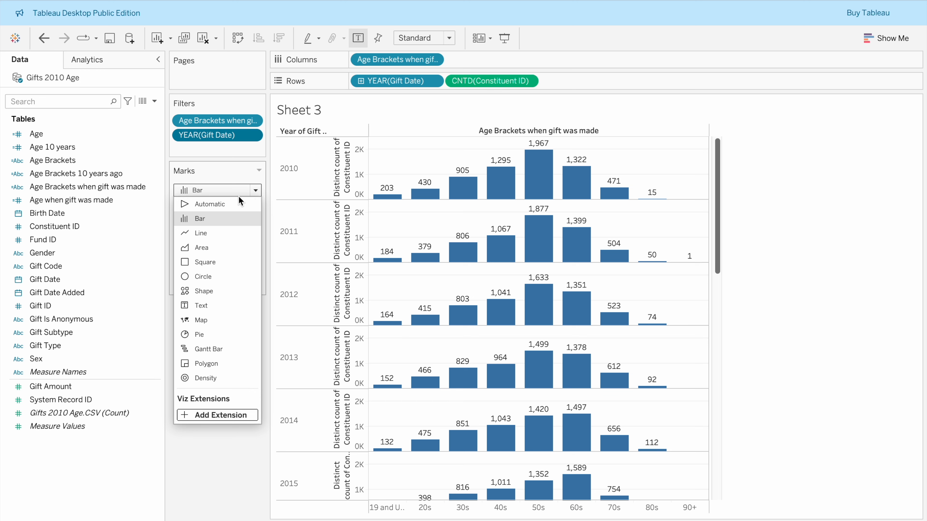
click(211, 235)
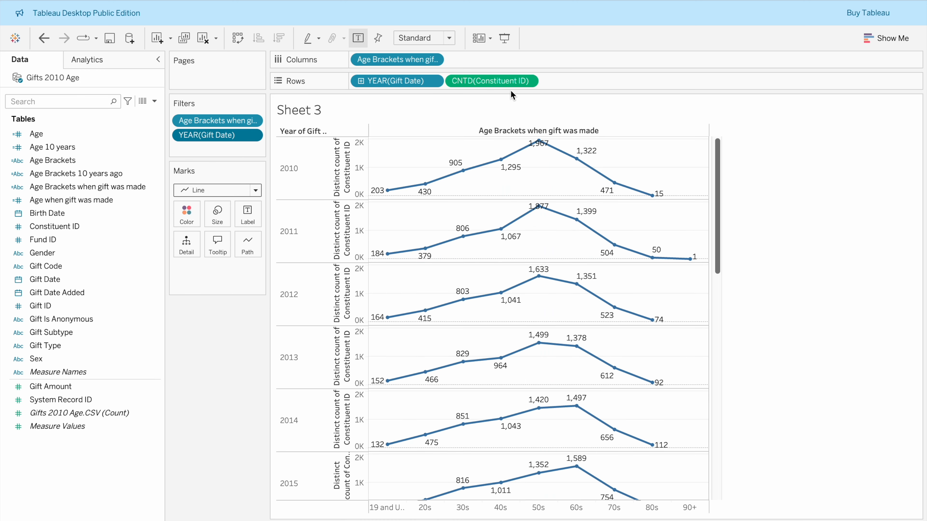
click(433, 82)
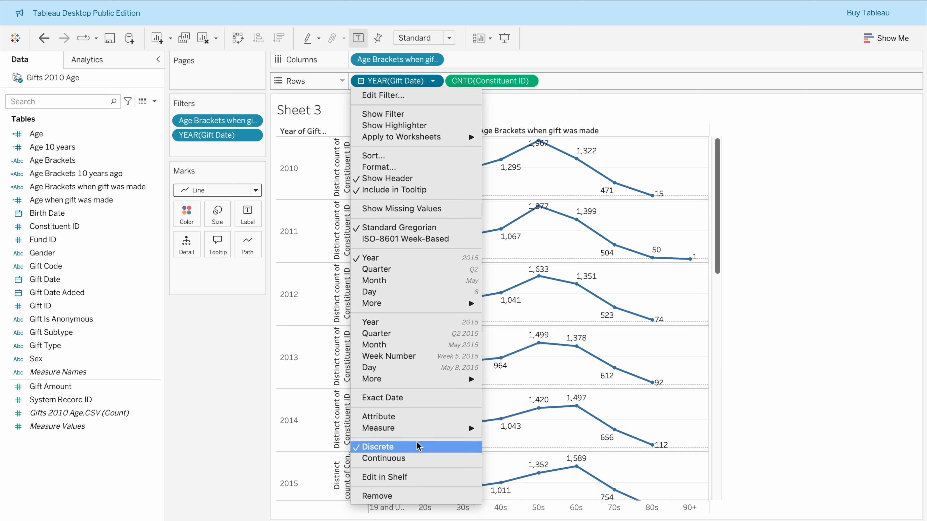
click(415, 497)
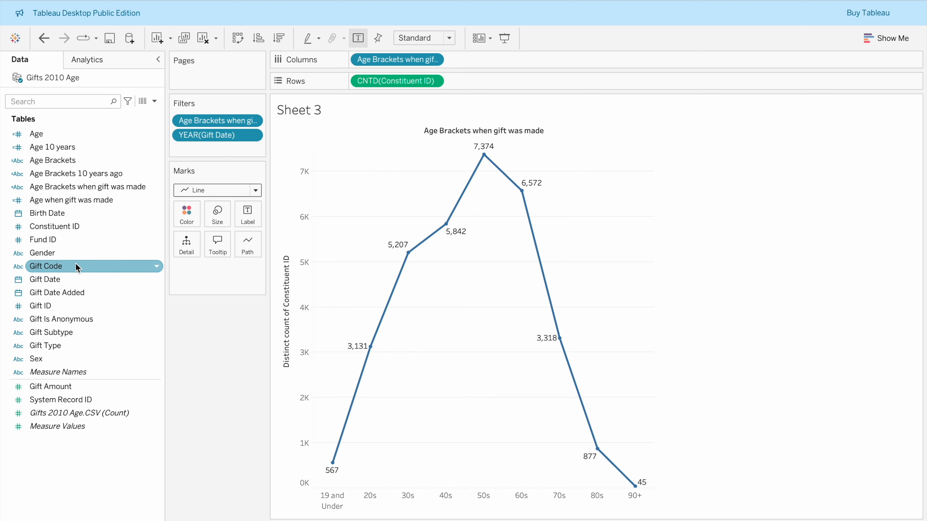
drag(84, 279, 187, 213)
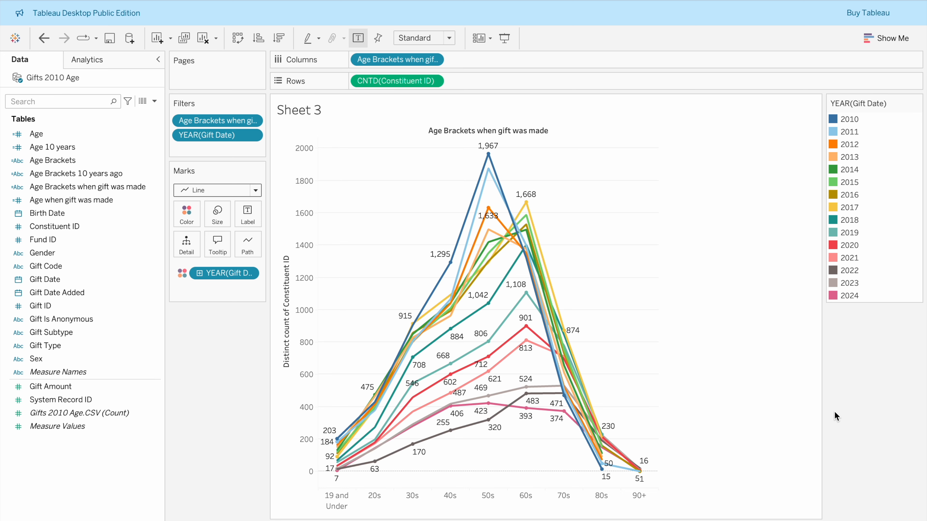
Assign the same light gray from the Automatic palette to all years from 2010 to 2024
click(916, 103)
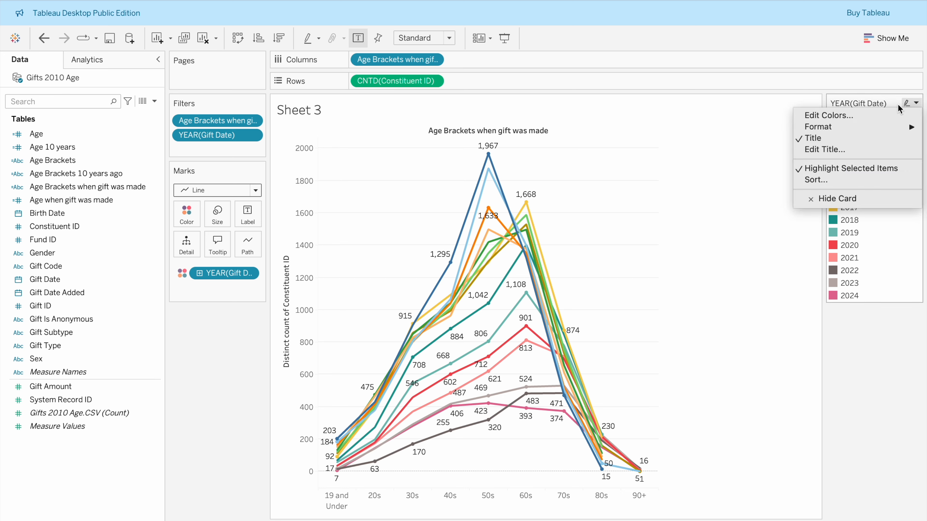
click(851, 116)
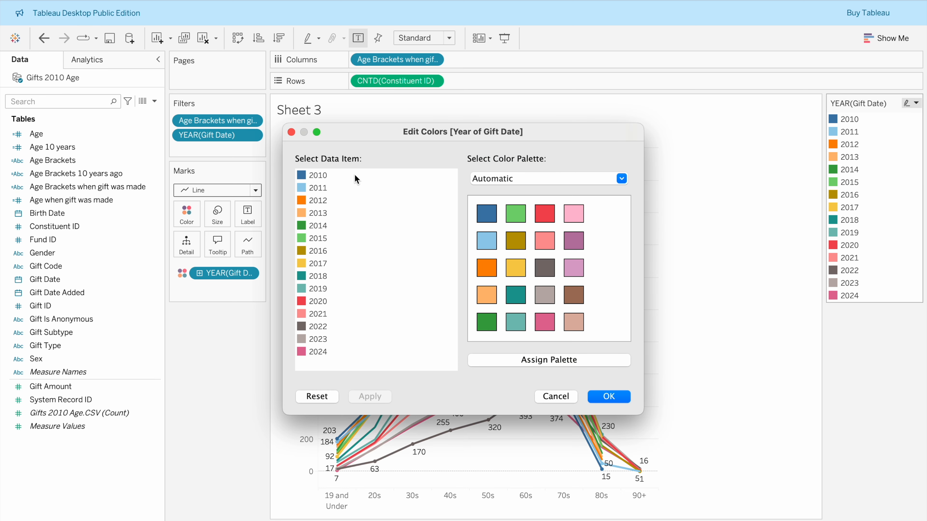
click(316, 178)
drag(316, 178, 317, 252)
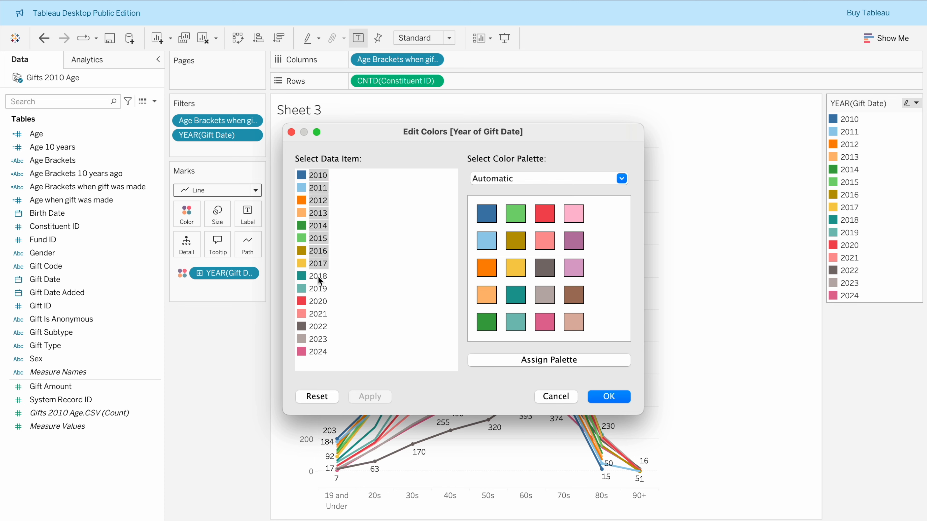
drag(318, 305, 317, 356)
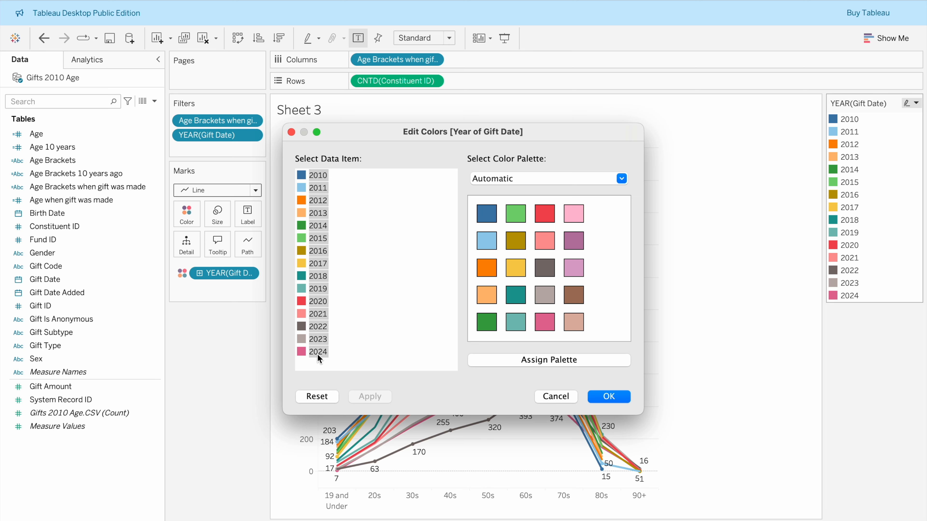
click(545, 295)
click(378, 395)
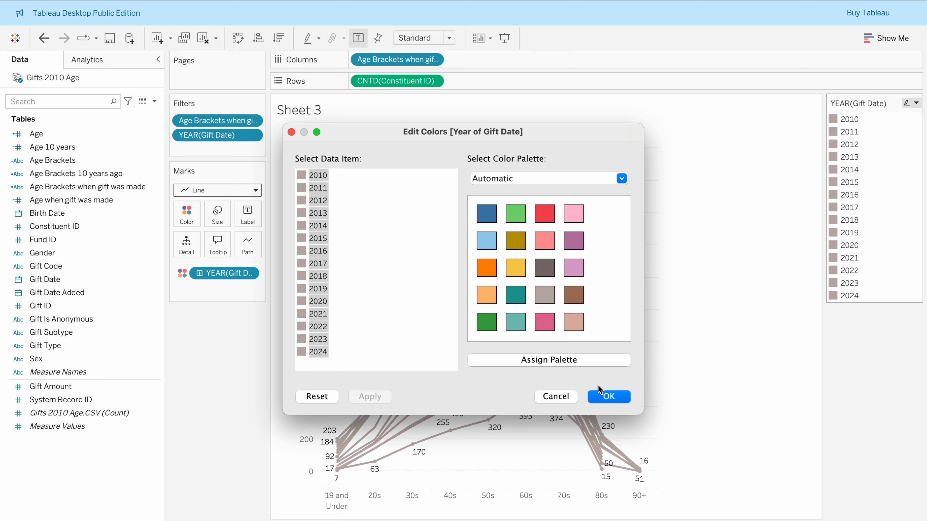
click(613, 397)
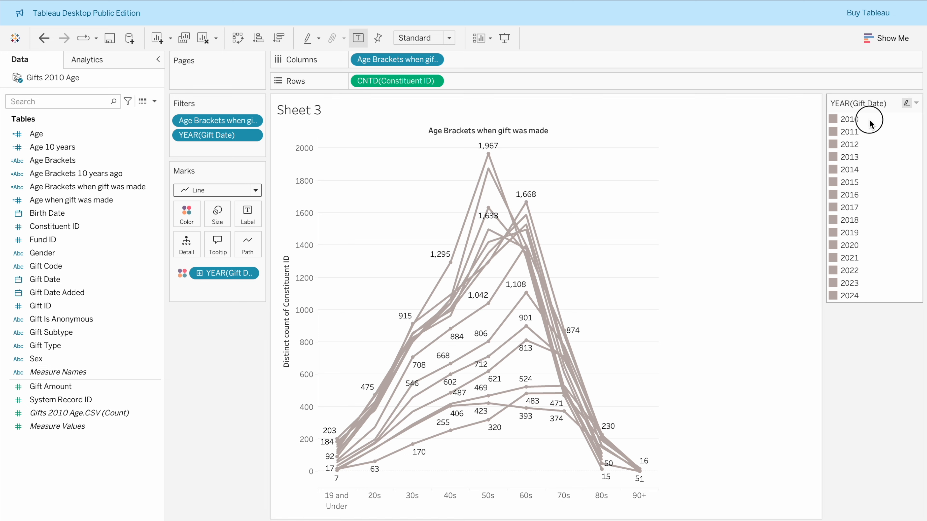
Highlight each year's line in turn from 2010 through 2024 to examine how the donor age distribution shifts
click(850, 116)
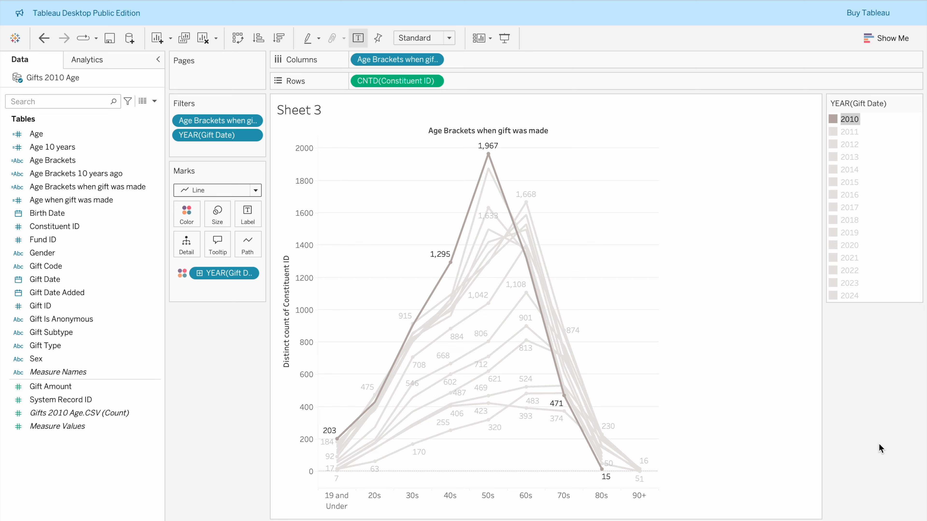
click(848, 130)
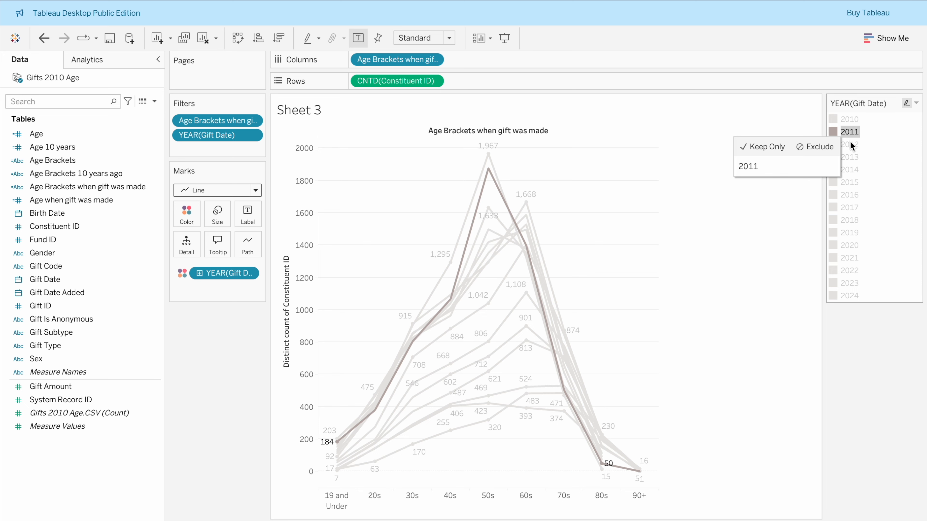
click(848, 143)
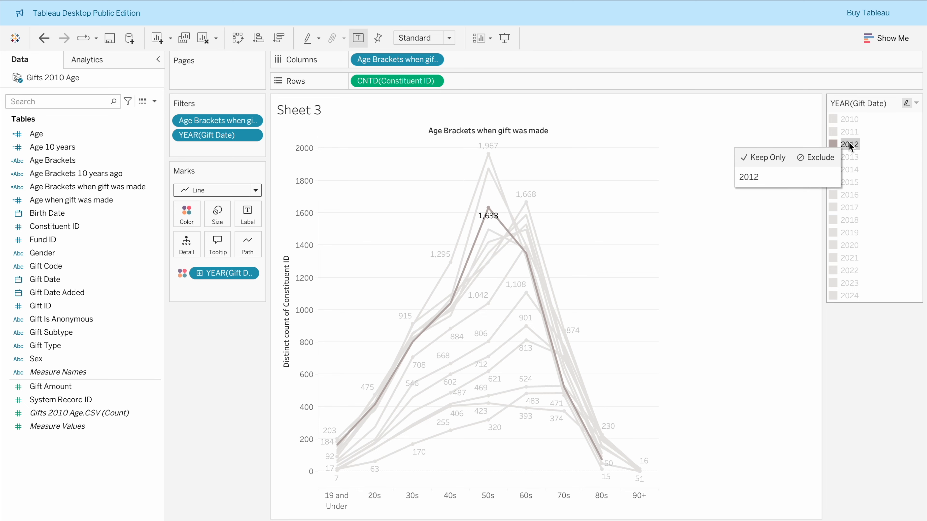
click(848, 158)
click(850, 170)
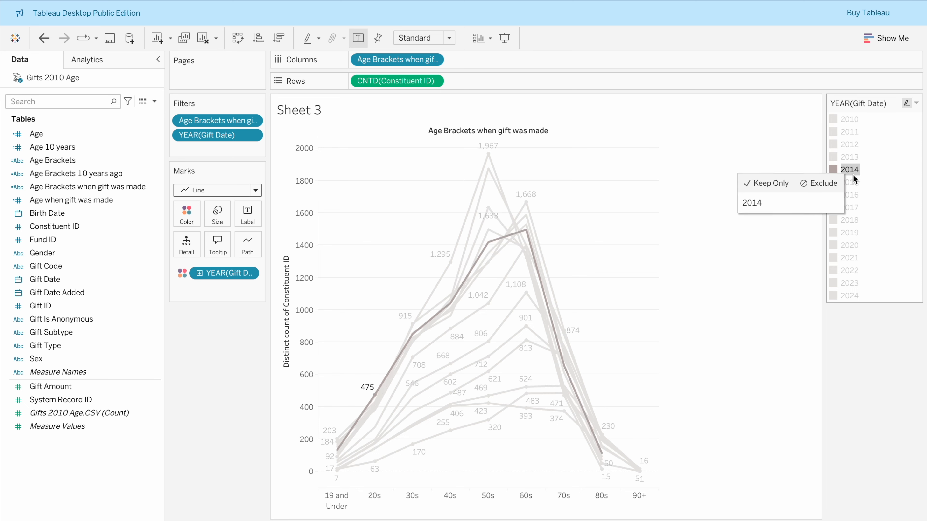
click(851, 182)
click(851, 194)
click(853, 207)
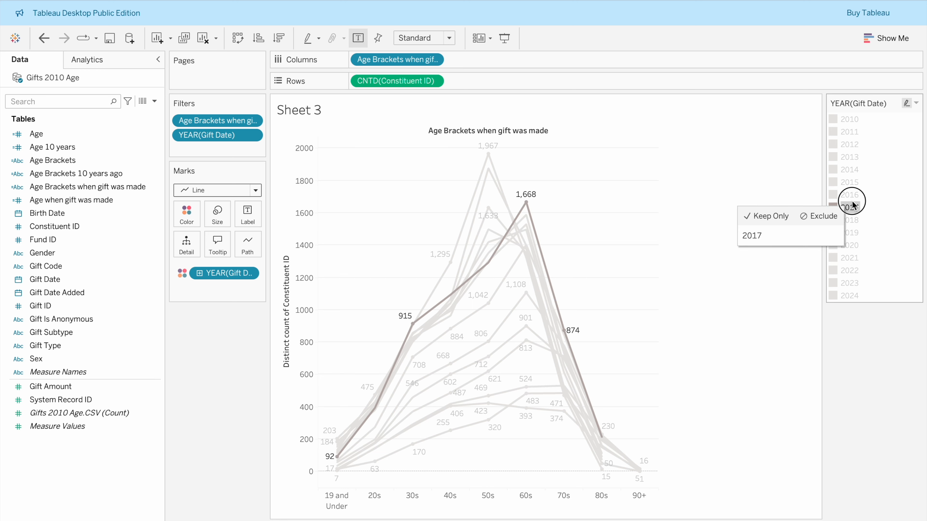
click(851, 216)
click(852, 233)
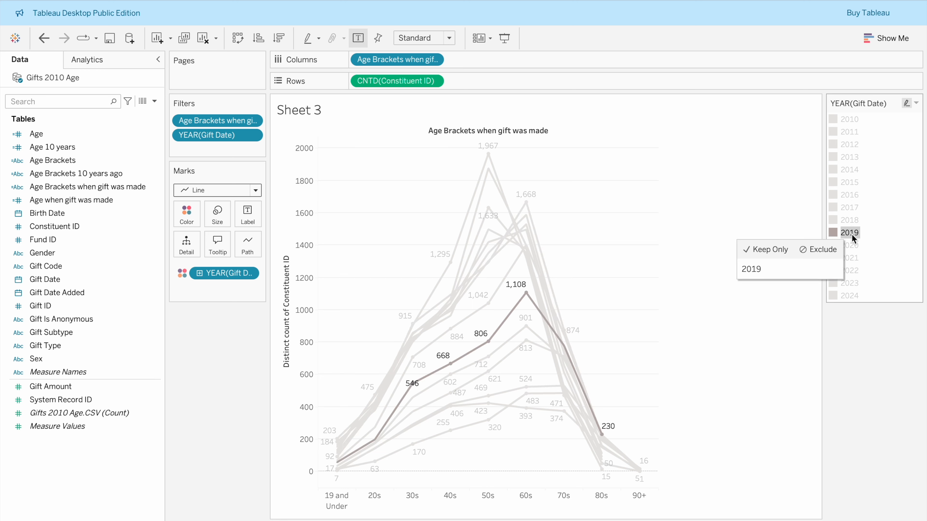
click(852, 246)
click(853, 258)
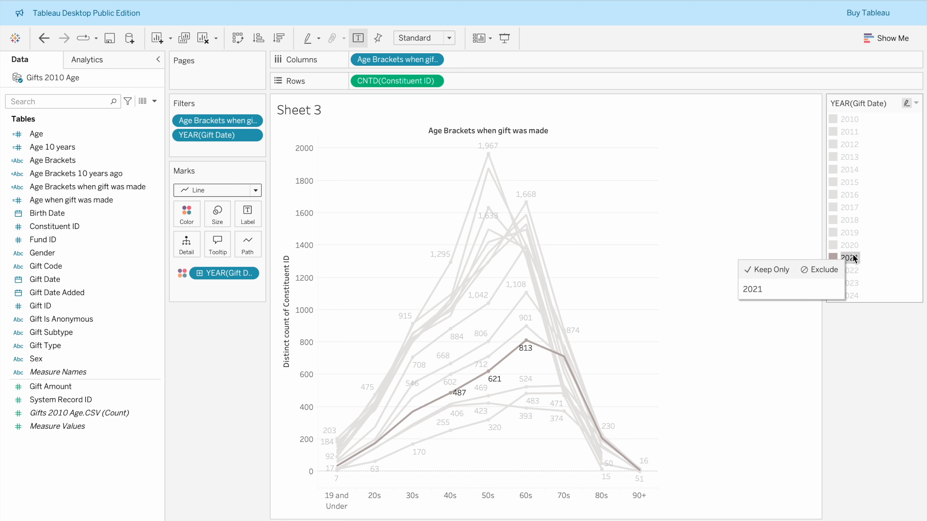
click(853, 270)
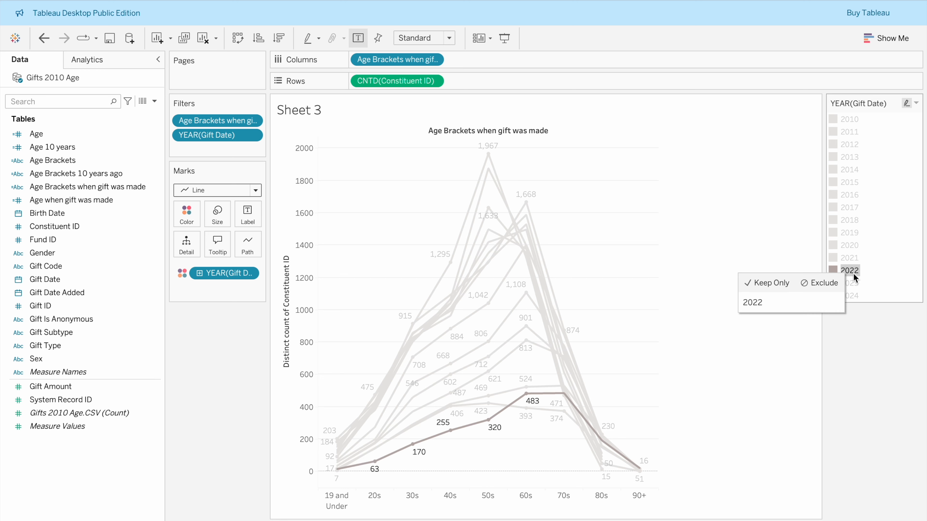
click(853, 280)
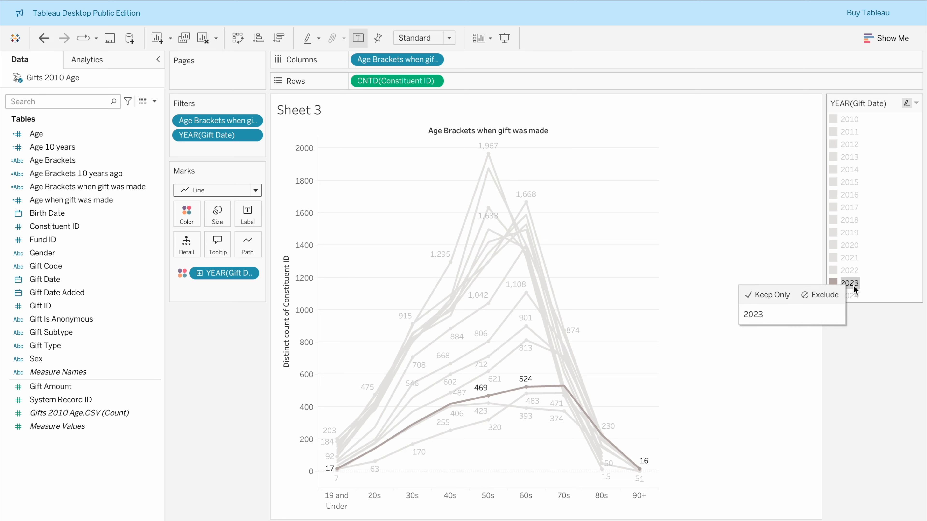
click(854, 296)
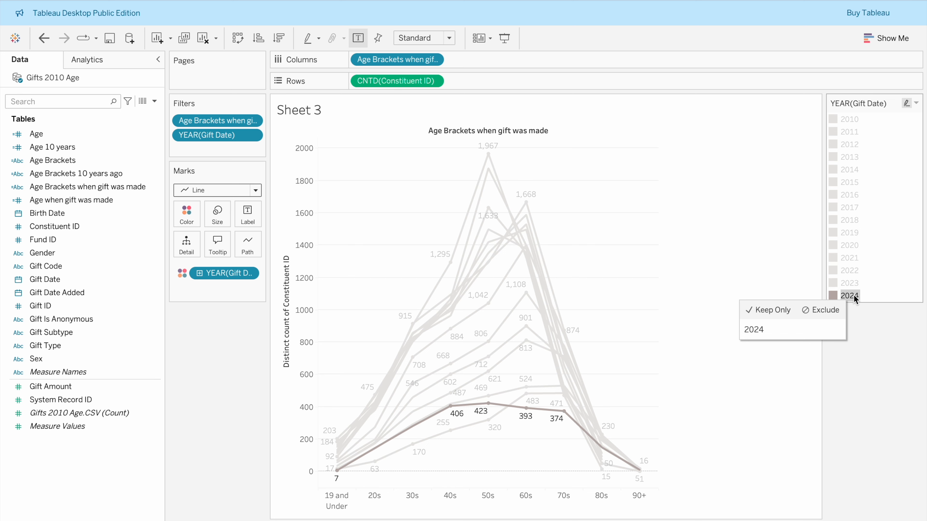